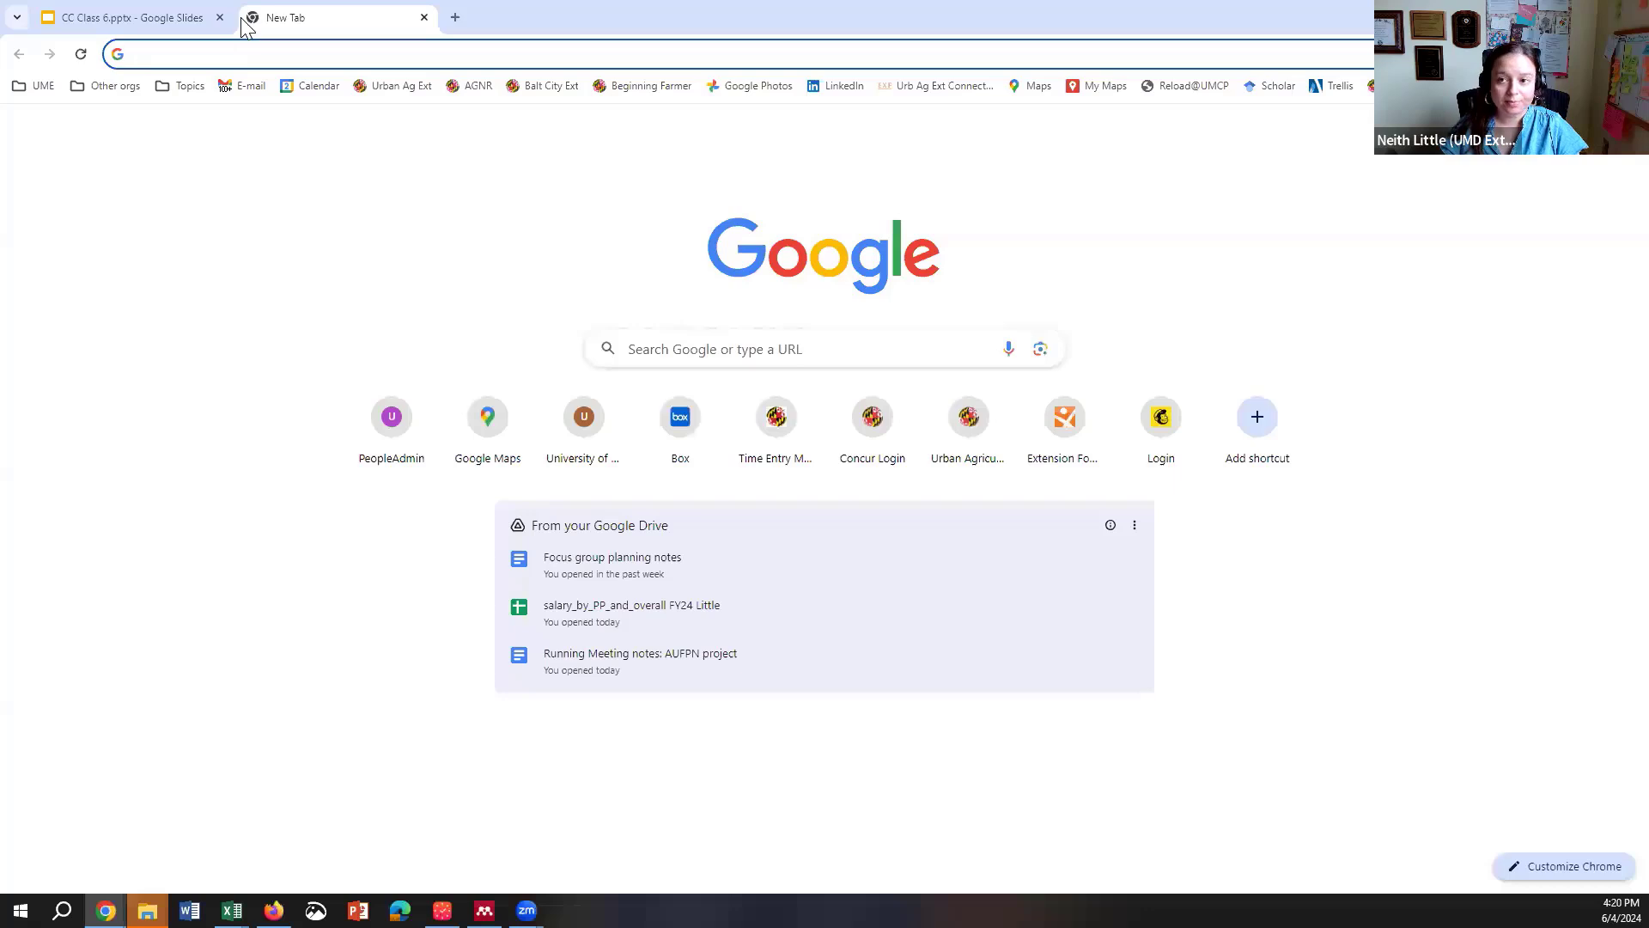
Step: Search Google for 'web soil survey' from the new tab page
{"action": "left_click", "coordinate": [686, 352]}
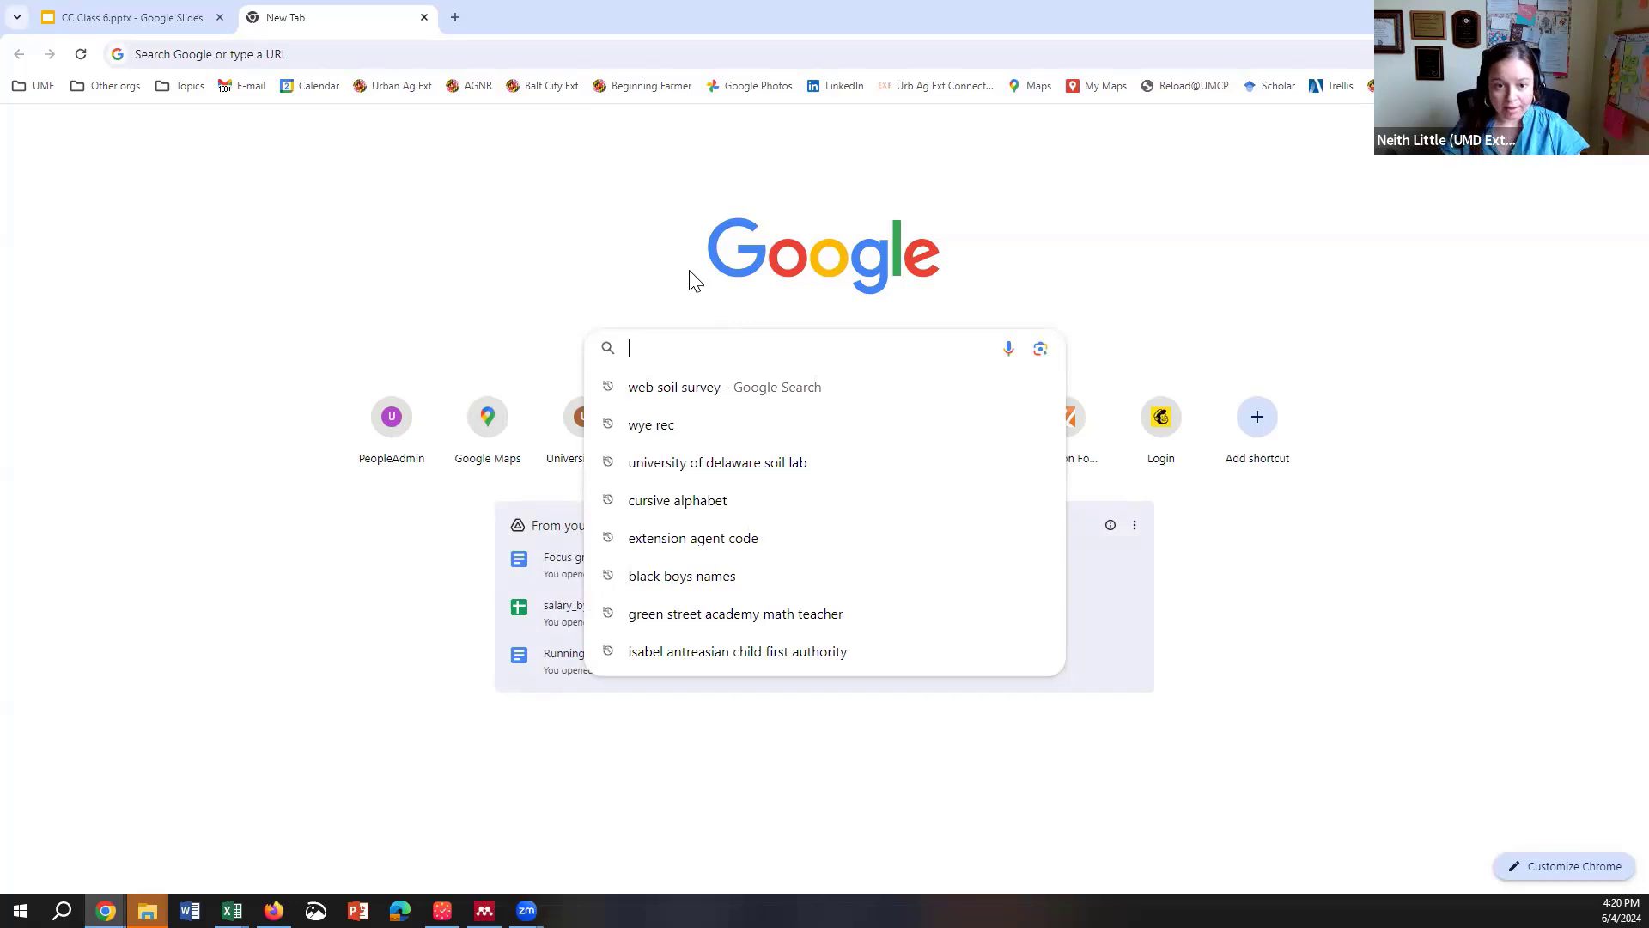
{"action": "type", "text": "web soil survey"}
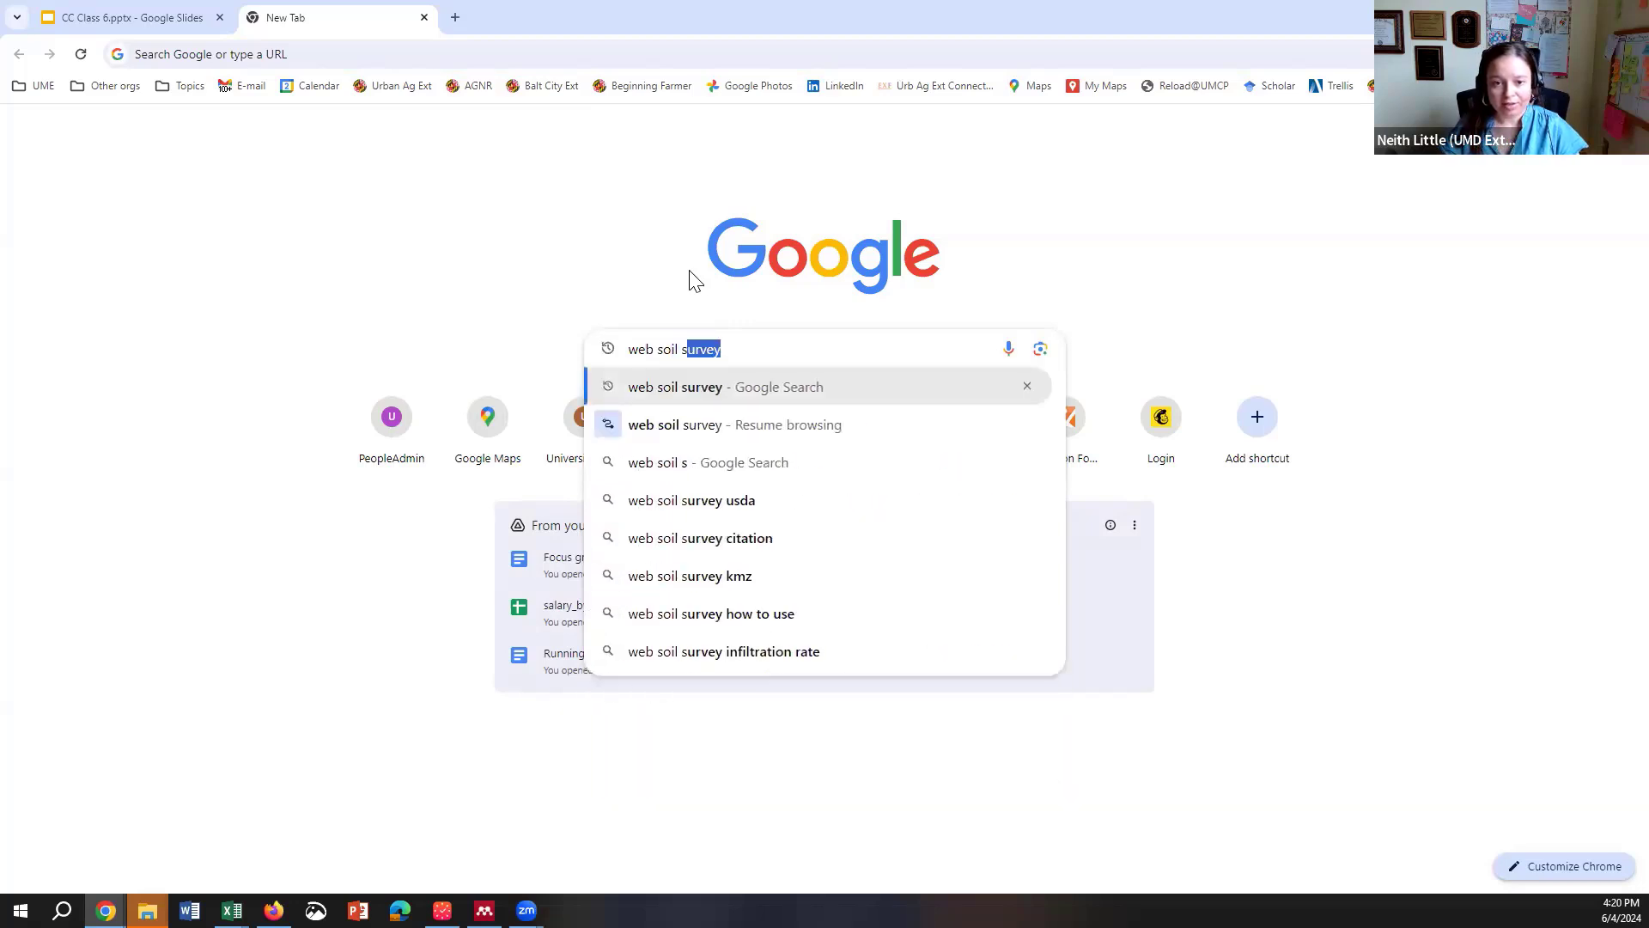
{"action": "key", "text": "Return"}
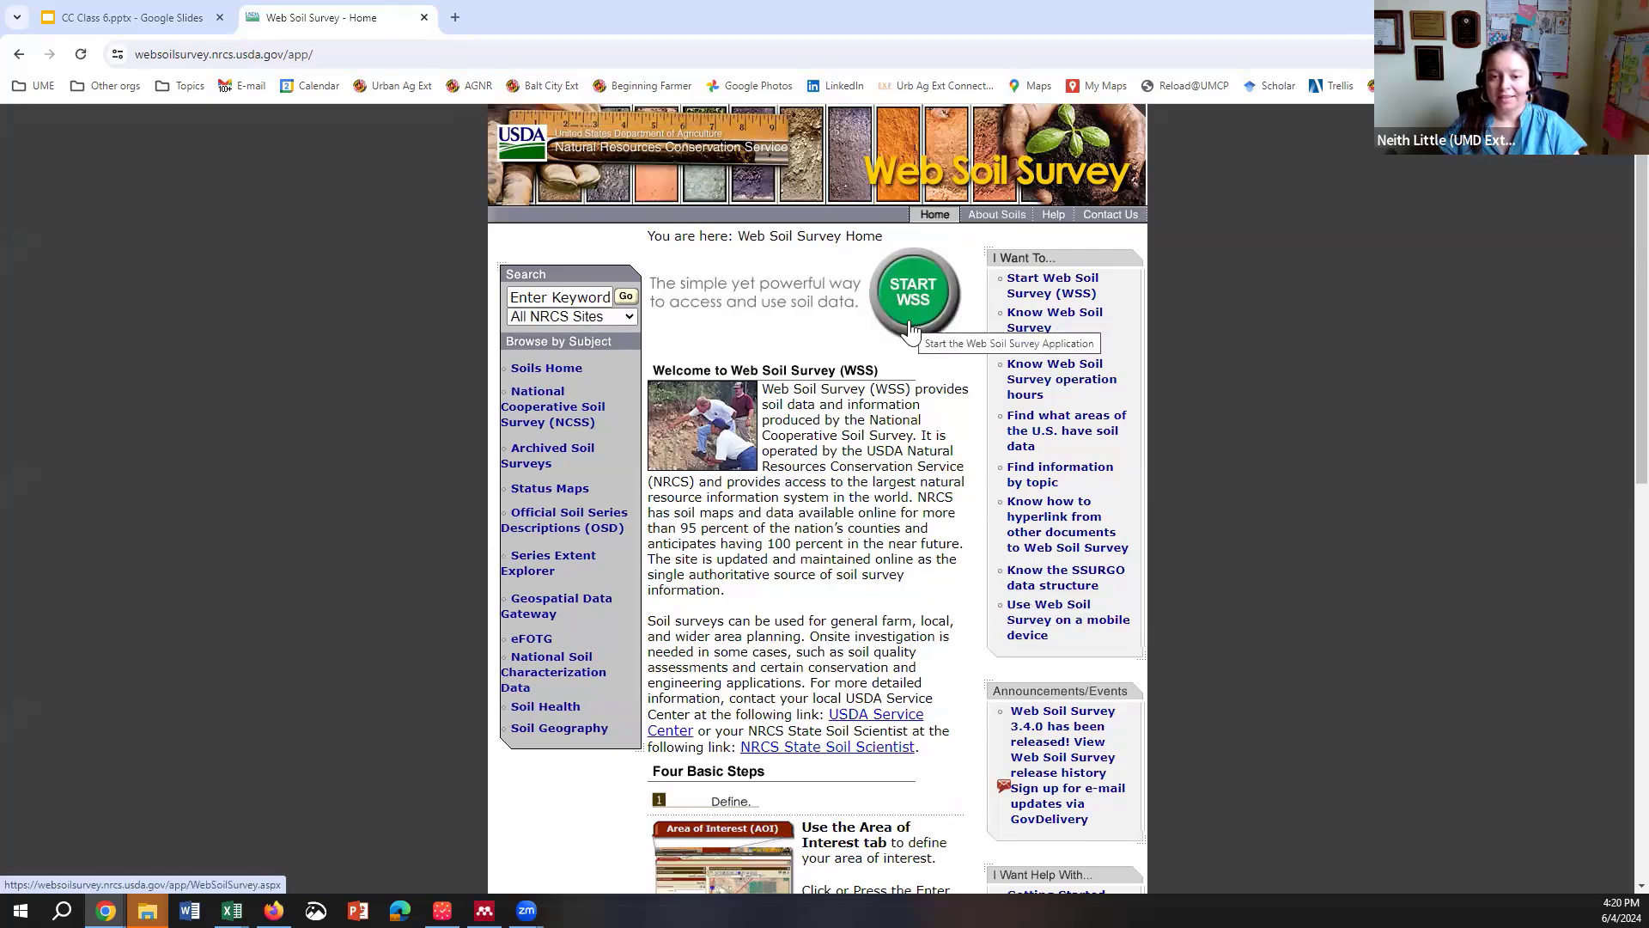
Step: Launch the Web Soil Survey map, clear the old address, and expand the State and County search
{"action": "left_click", "coordinate": [911, 329]}
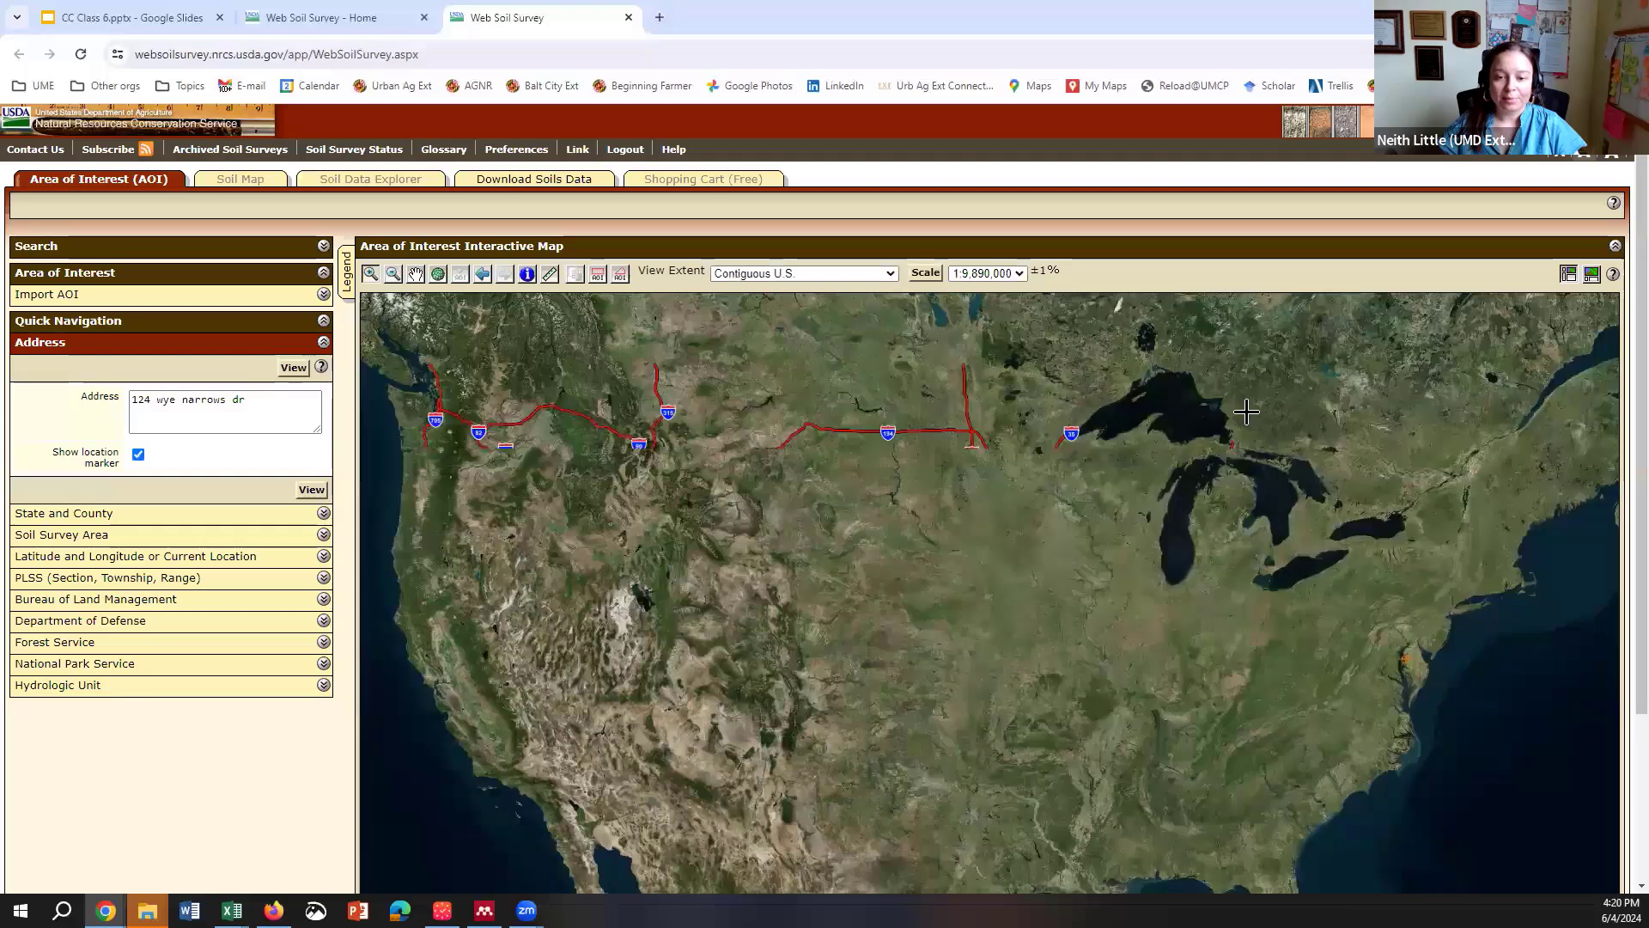
{"action": "left_click", "coordinate": [217, 397]}
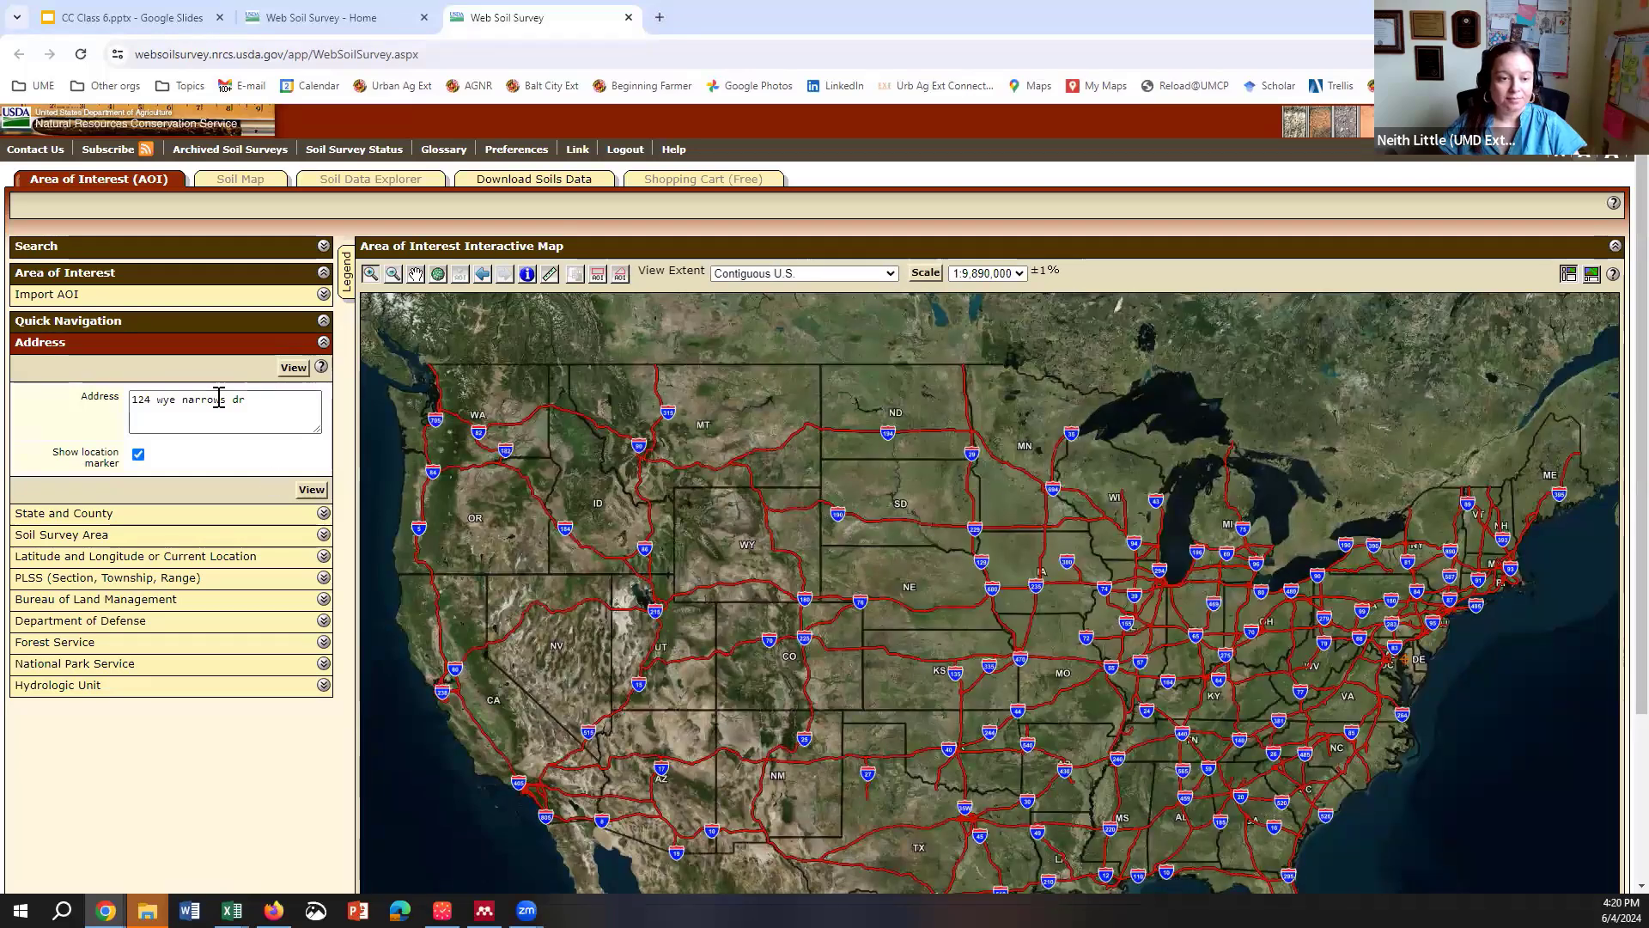
{"action": "key", "text": "ctrl+a"}
{"action": "key", "text": "BackSpace"}
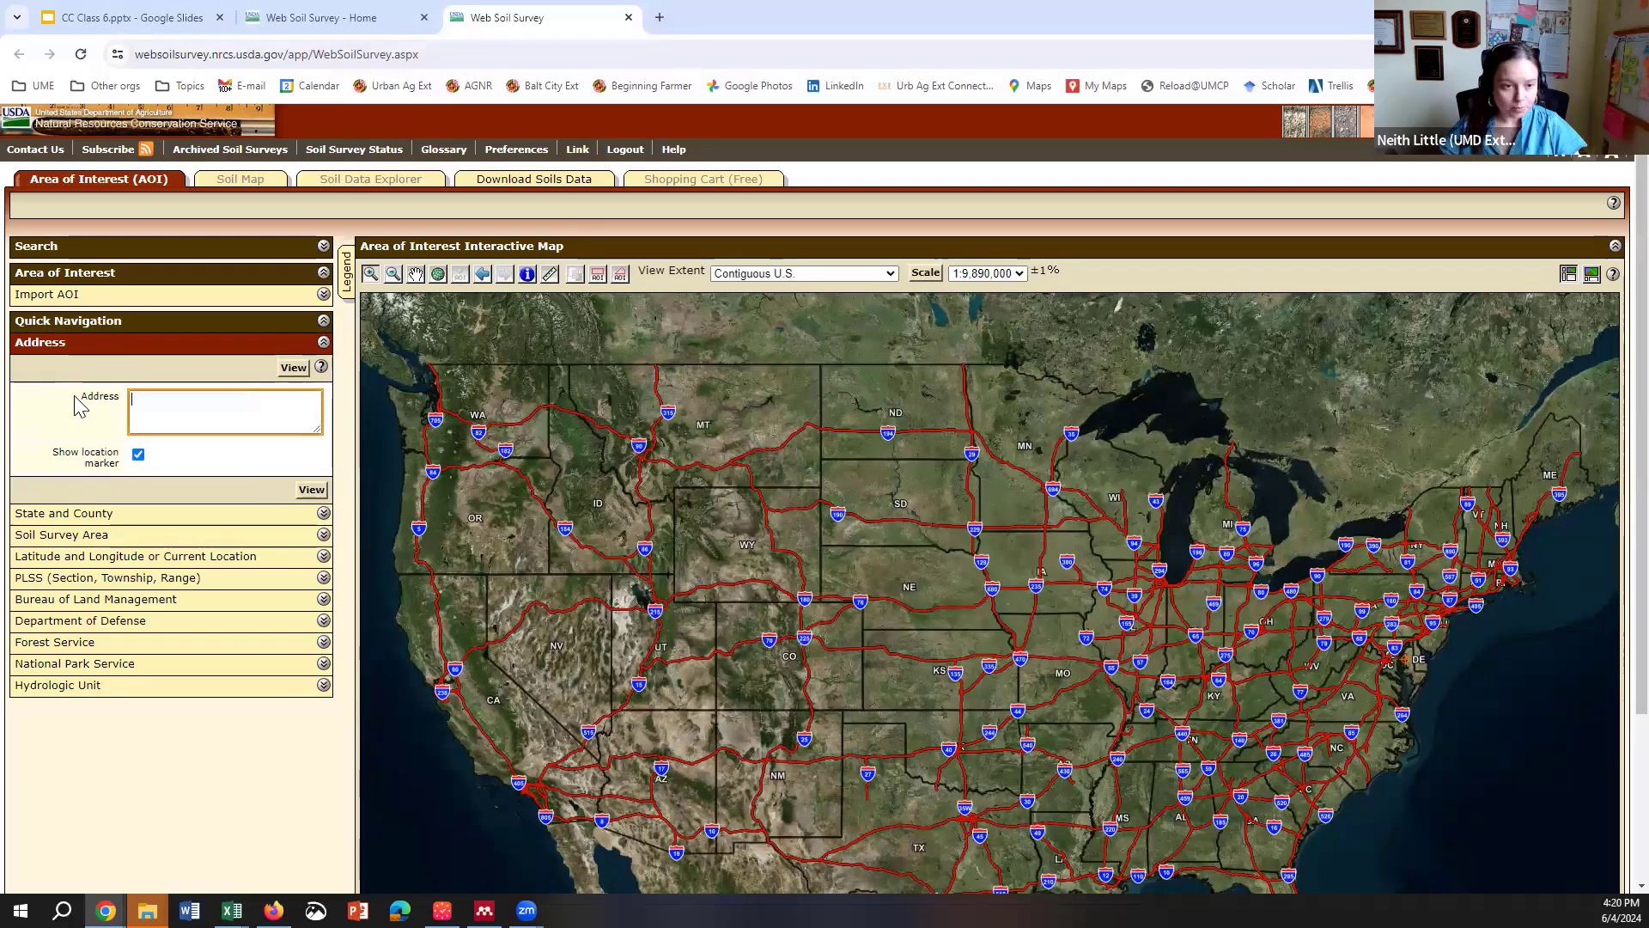
{"action": "left_click", "coordinate": [318, 516]}
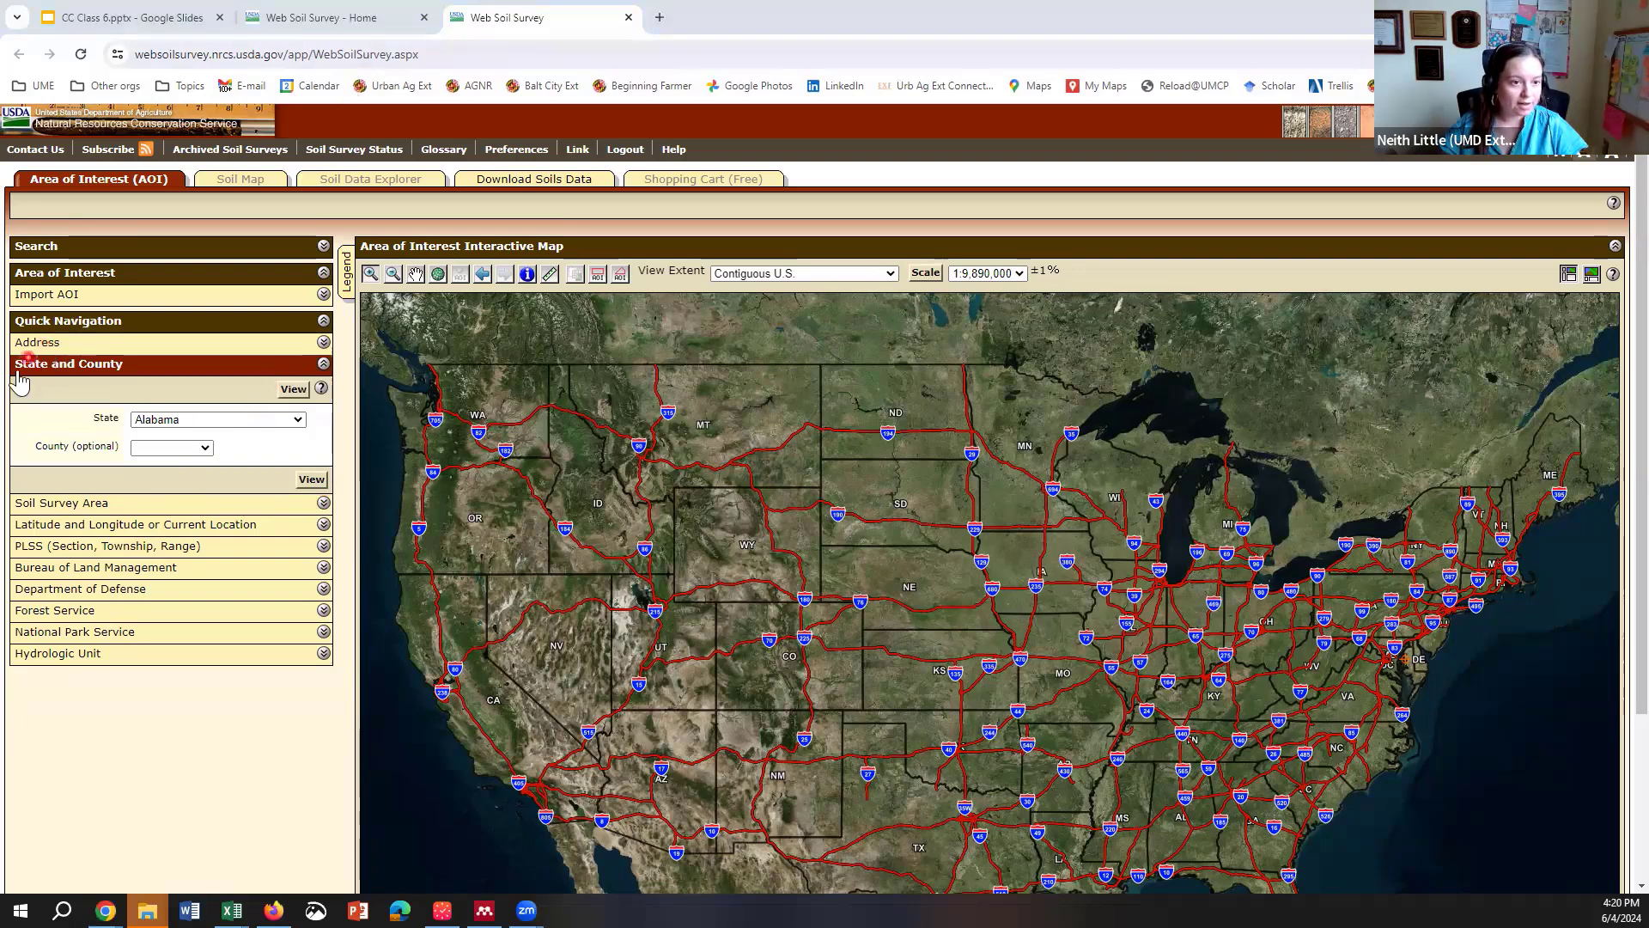
Step: Check the State and County lists, leaving Alabama, then return to the Address search
{"action": "left_click", "coordinate": [298, 420]}
{"action": "left_click", "coordinate": [302, 428]}
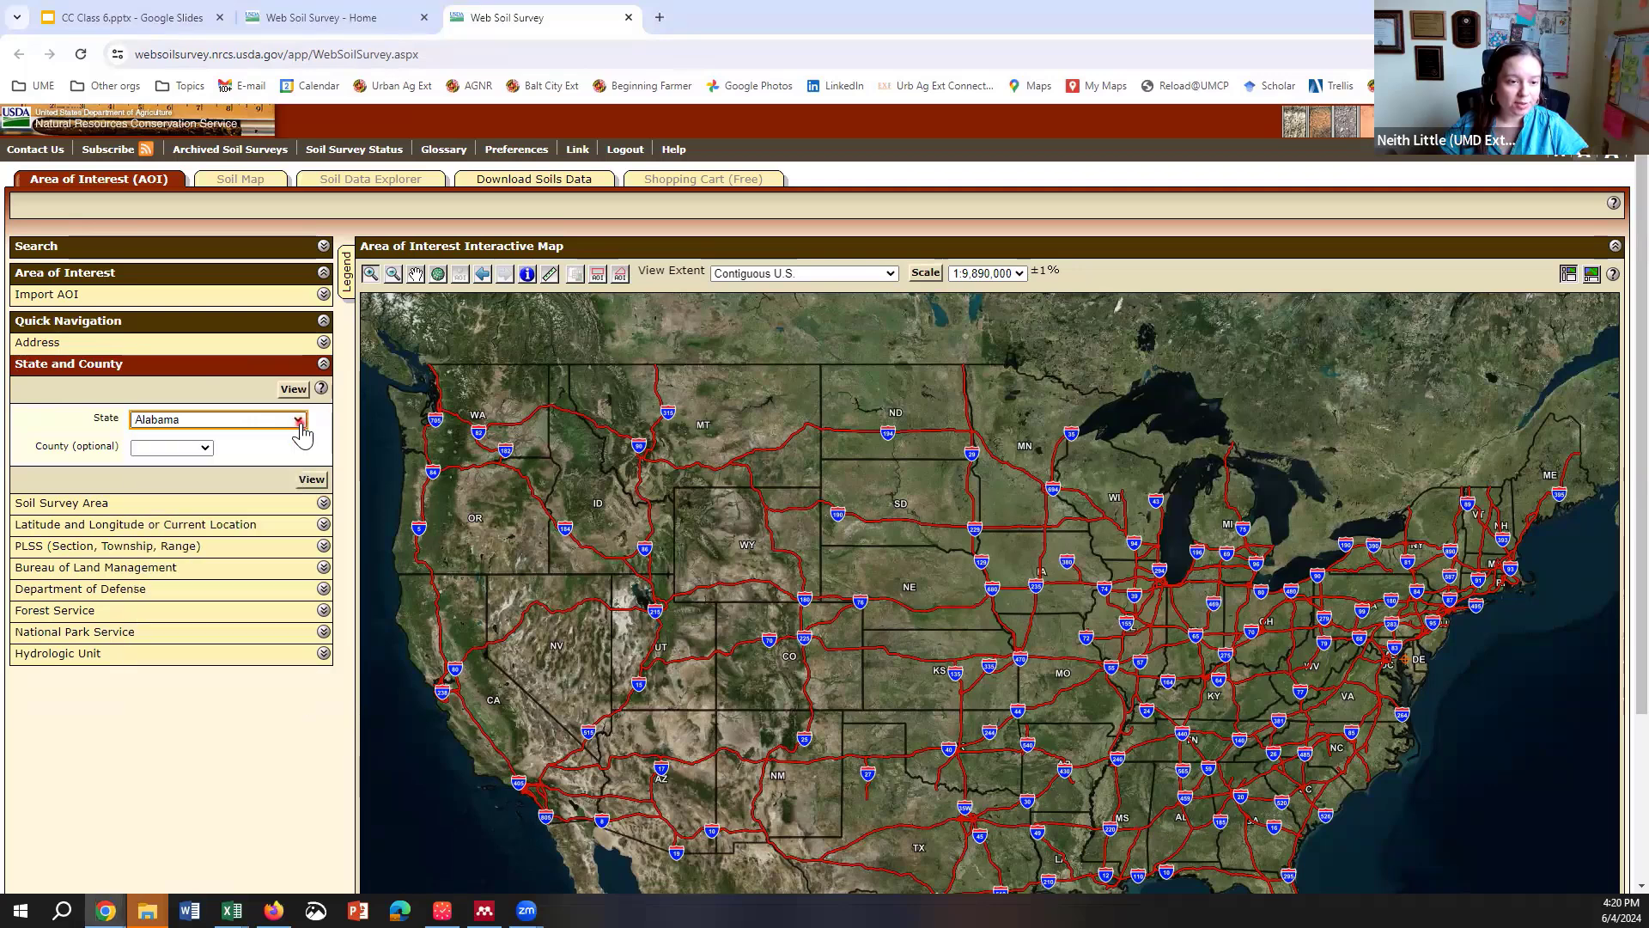
{"action": "left_click", "coordinate": [205, 447]}
{"action": "left_click", "coordinate": [205, 449]}
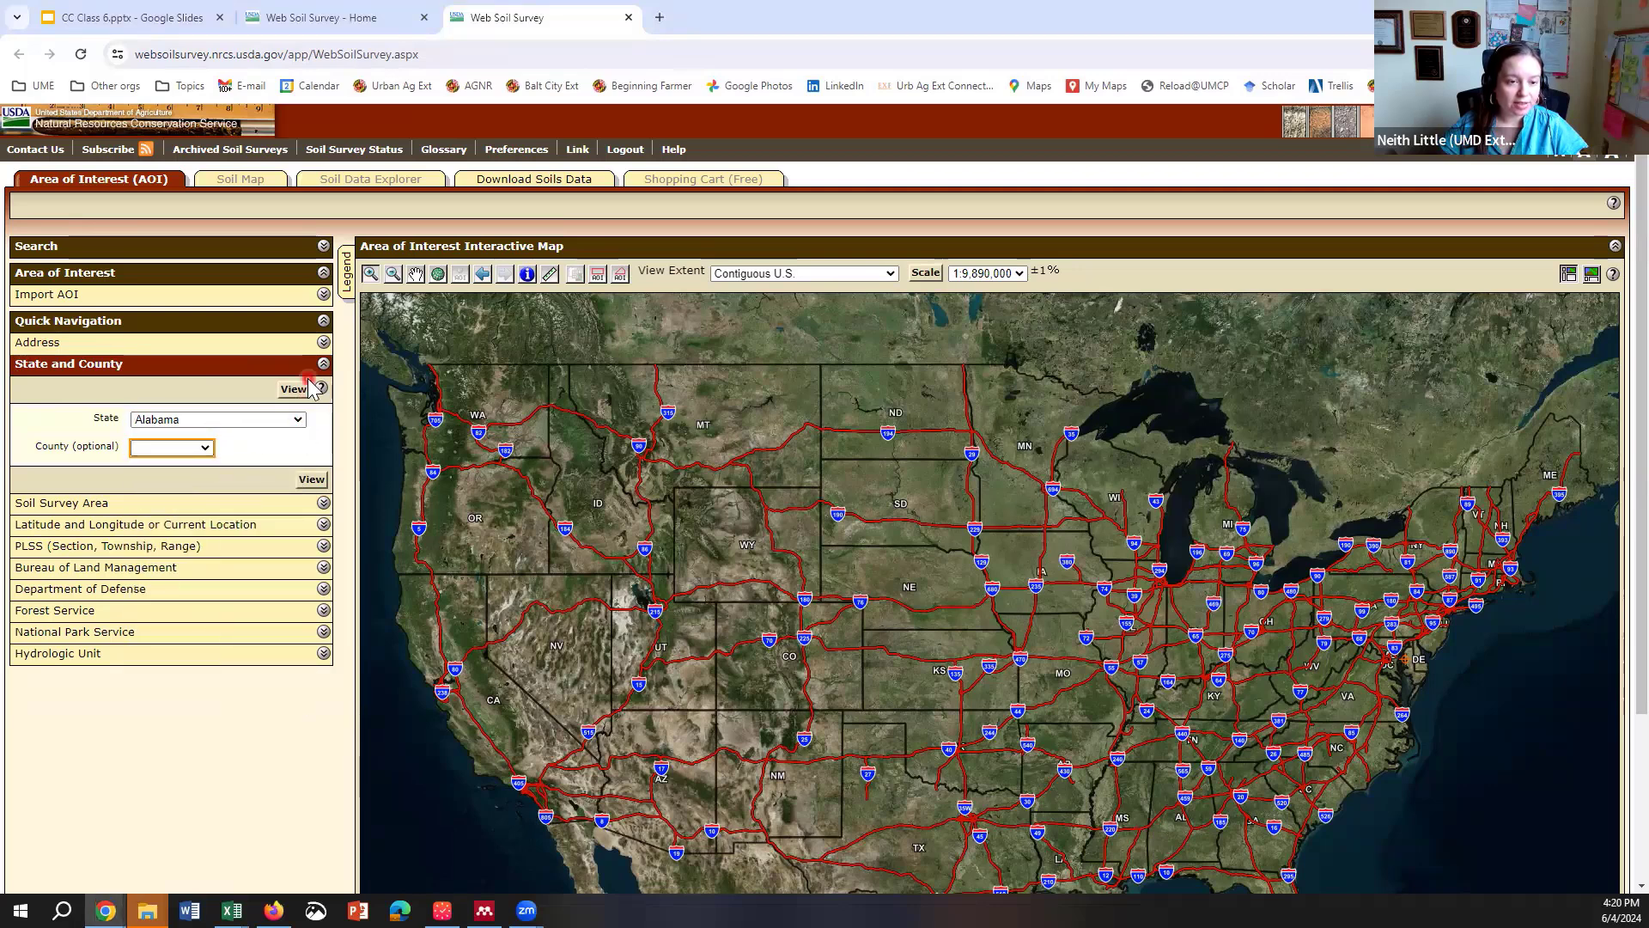
{"action": "left_click", "coordinate": [324, 364]}
{"action": "left_click", "coordinate": [326, 344]}
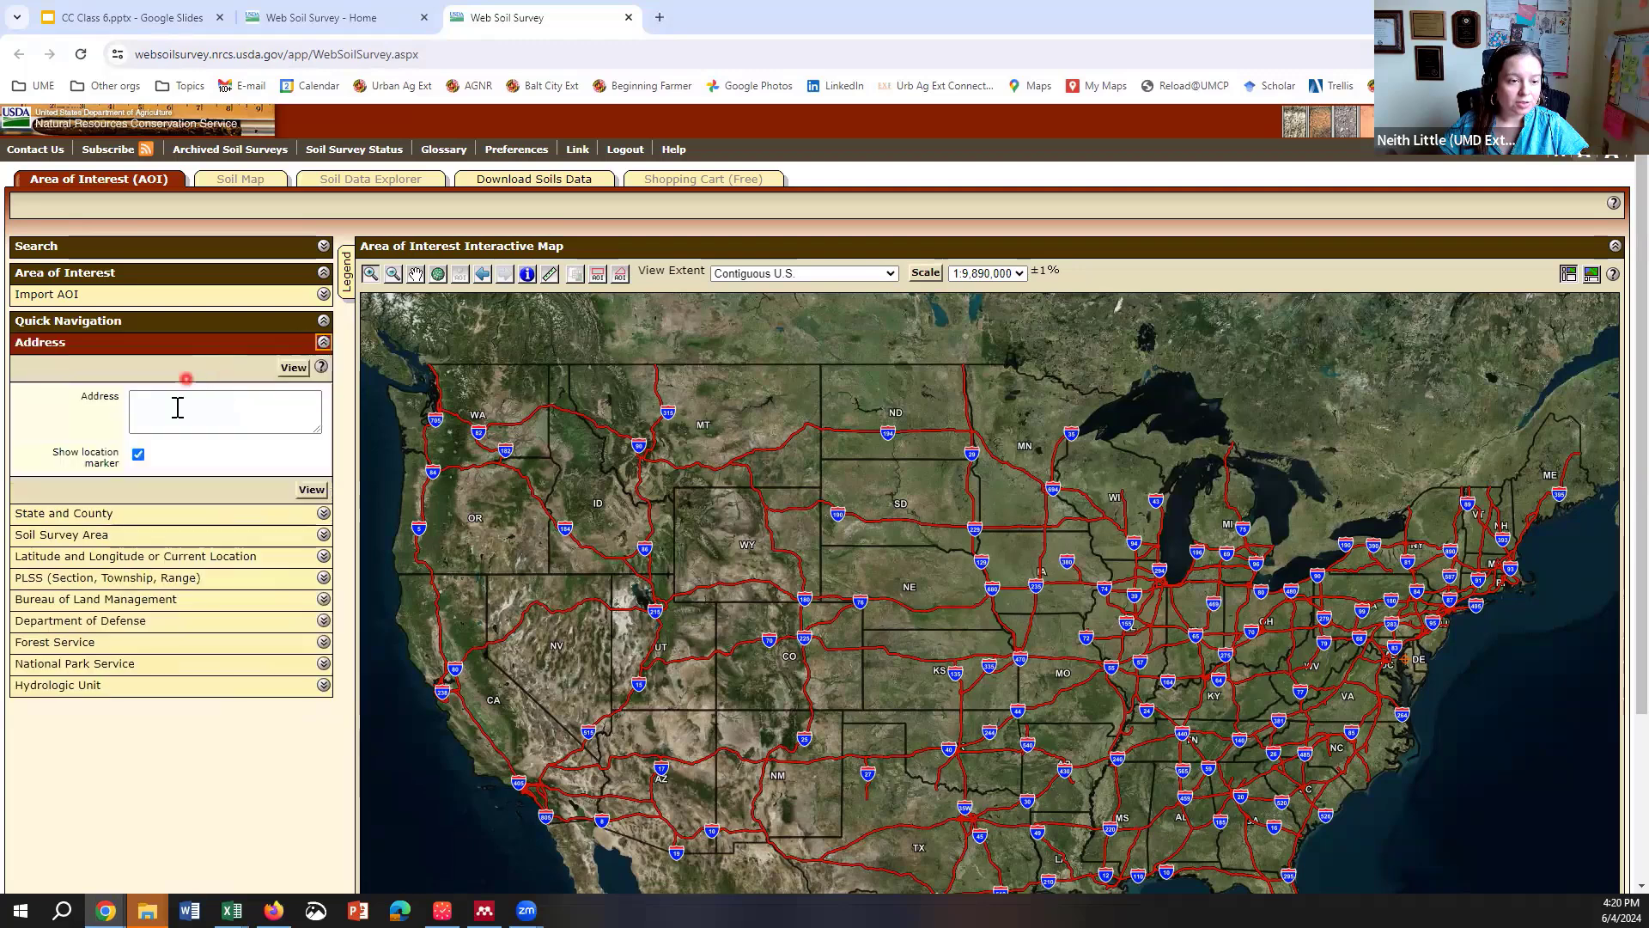
Step: Enter the property's street address in Queenstown, MD and locate it on the map
{"action": "left_click", "coordinate": [177, 407]}
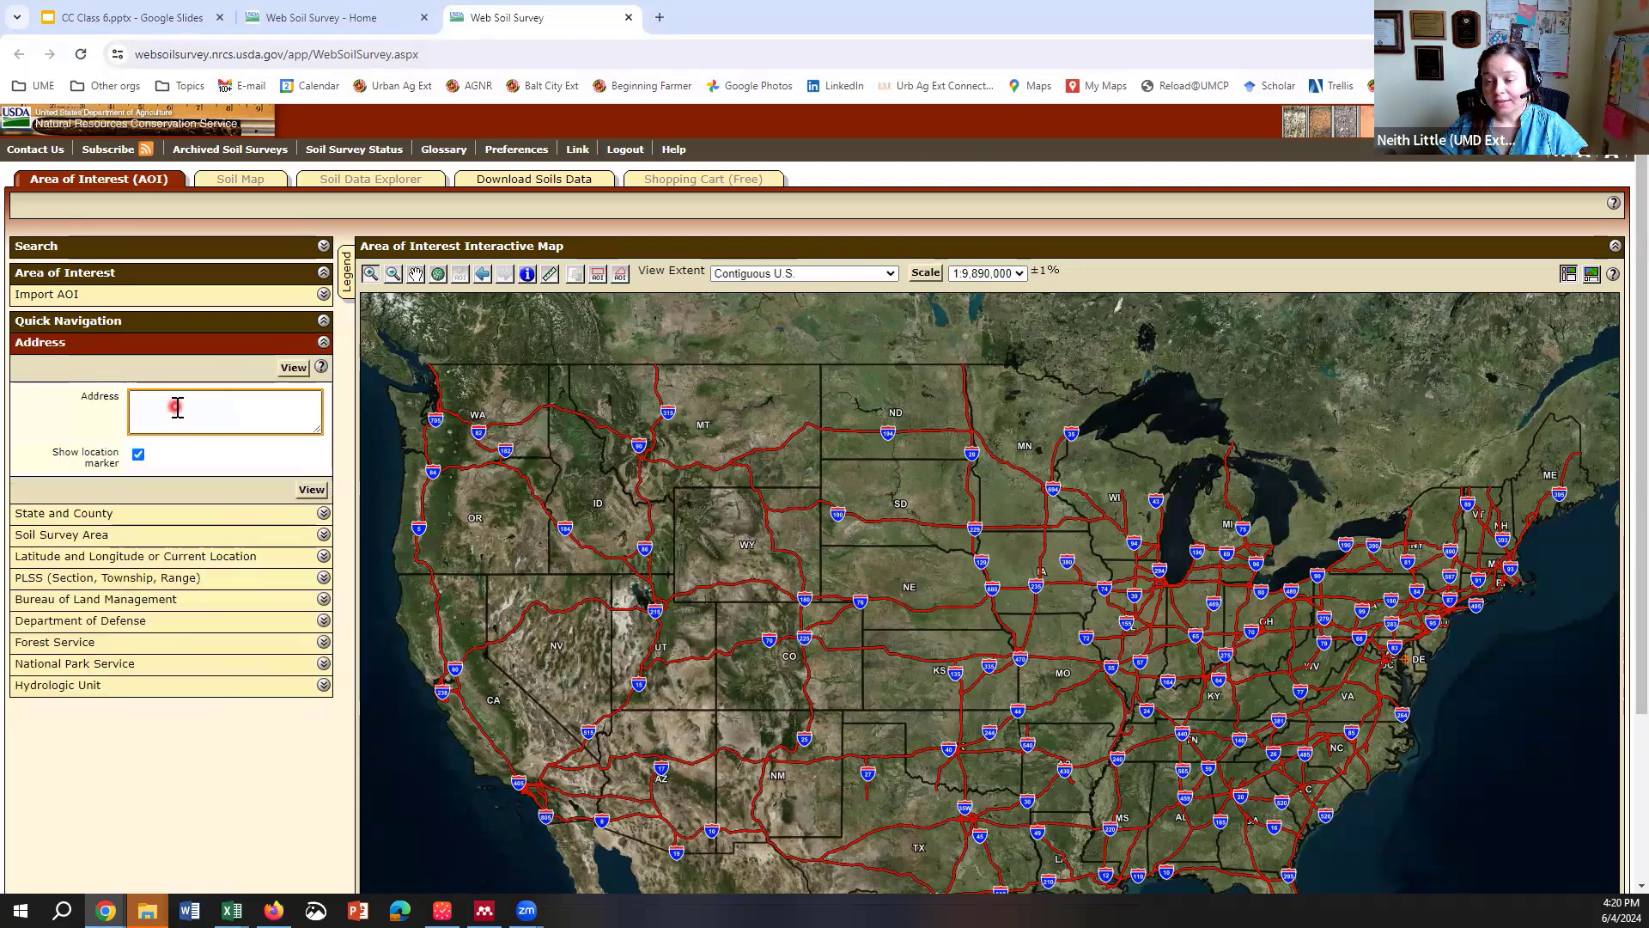
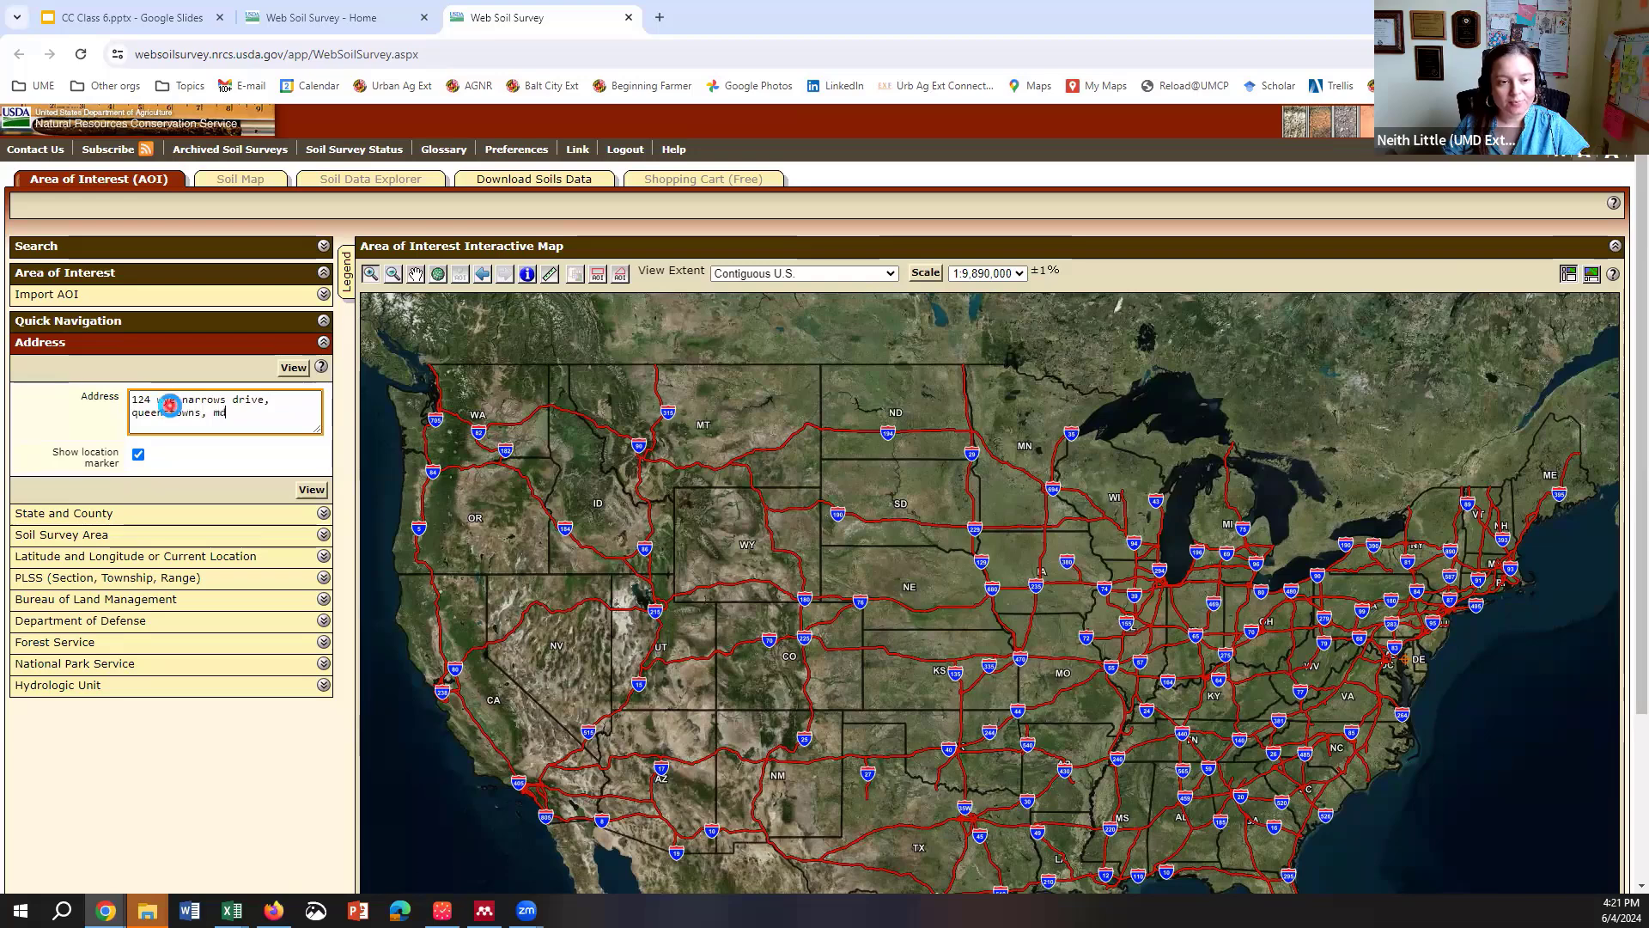
{"action": "key", "text": "Return"}
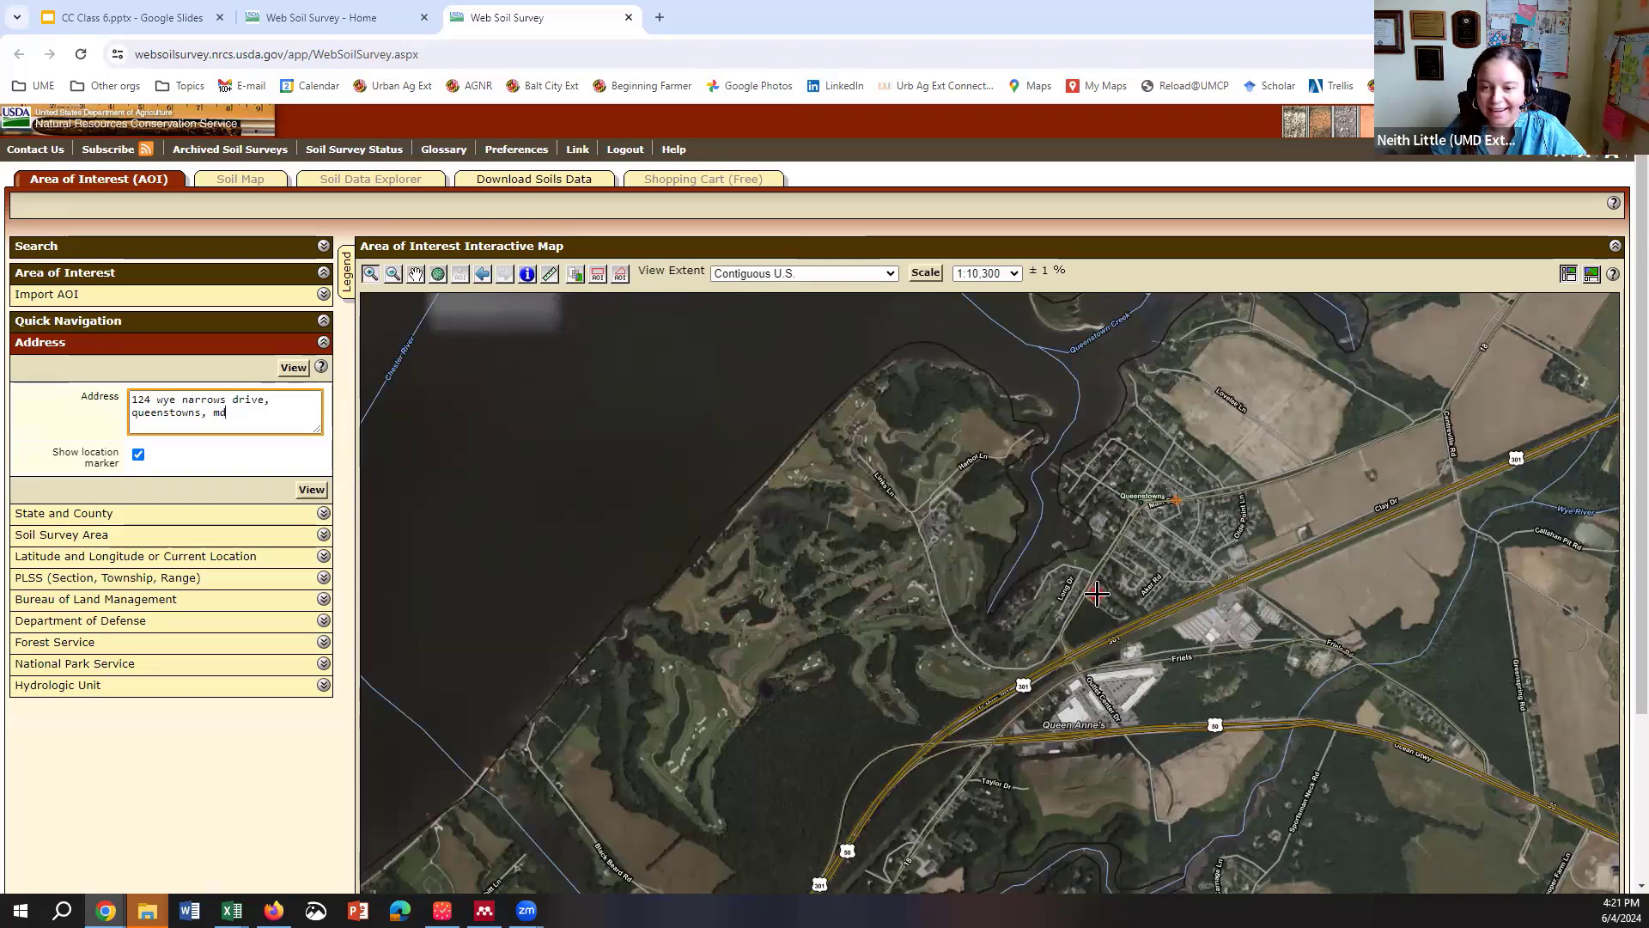
Step: Re-run the address search with only the street line to zoom to 1:3,150 on the property
{"action": "scroll", "coordinate": [1097, 594], "scroll_direction": "down", "scroll_amount": 2}
{"action": "scroll", "coordinate": [1097, 594], "scroll_direction": "up", "scroll_amount": 1}
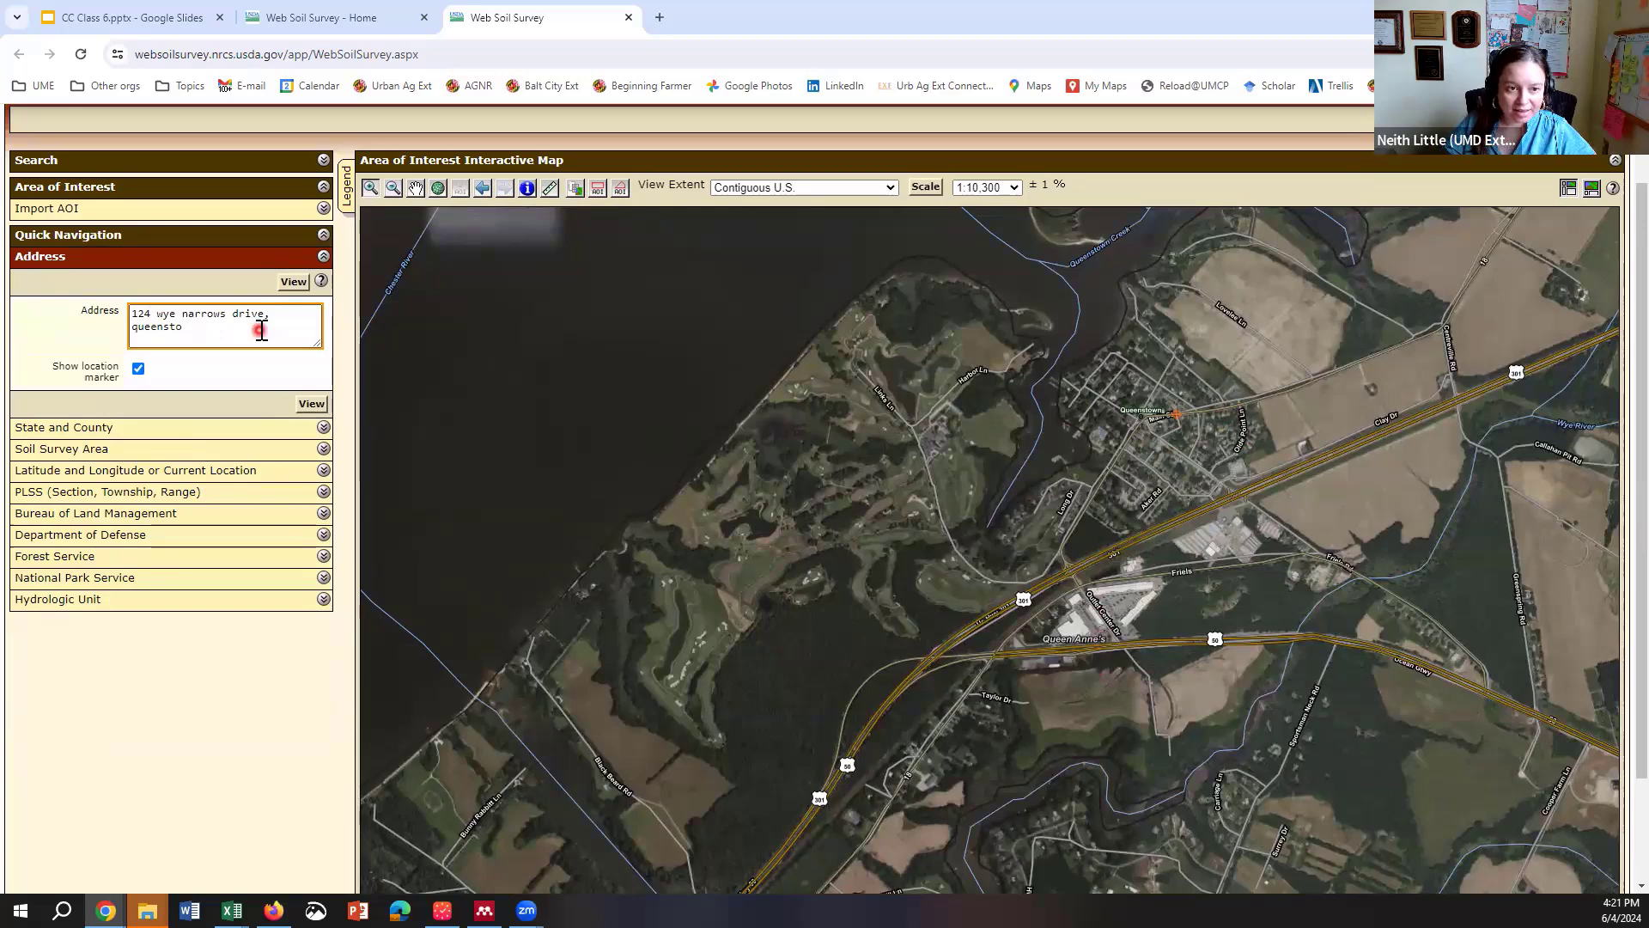
{"action": "key", "text": "Return"}
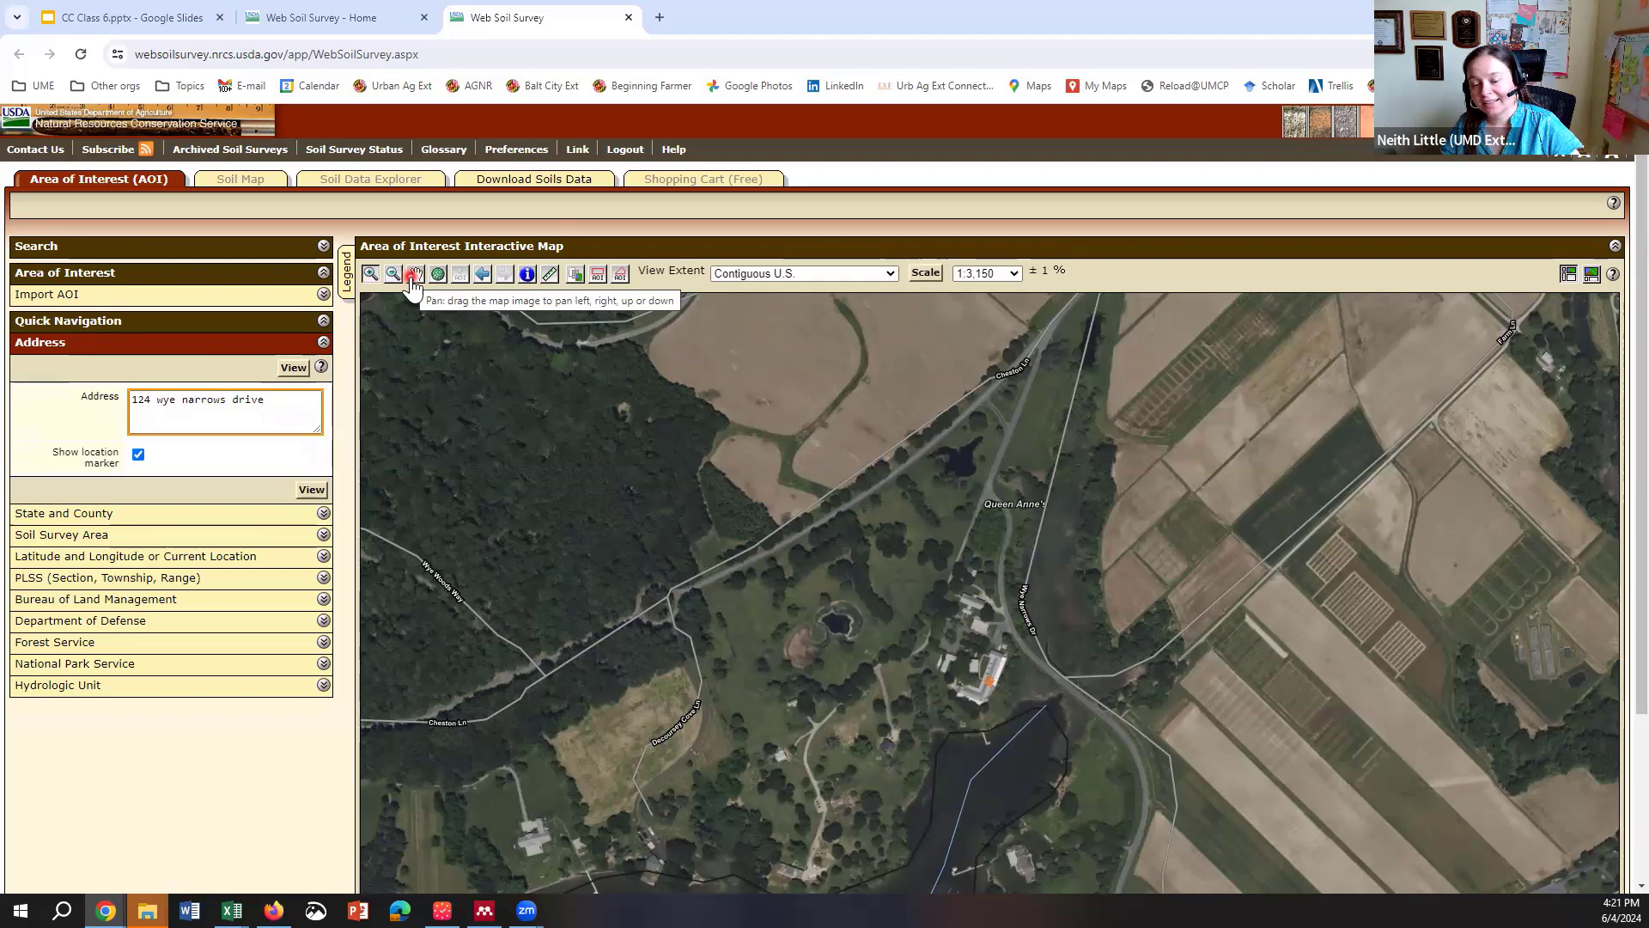
Step: Zoom the map out to 1:9,450 and pan to centre the farm fields along the river
{"action": "left_click", "coordinate": [412, 278]}
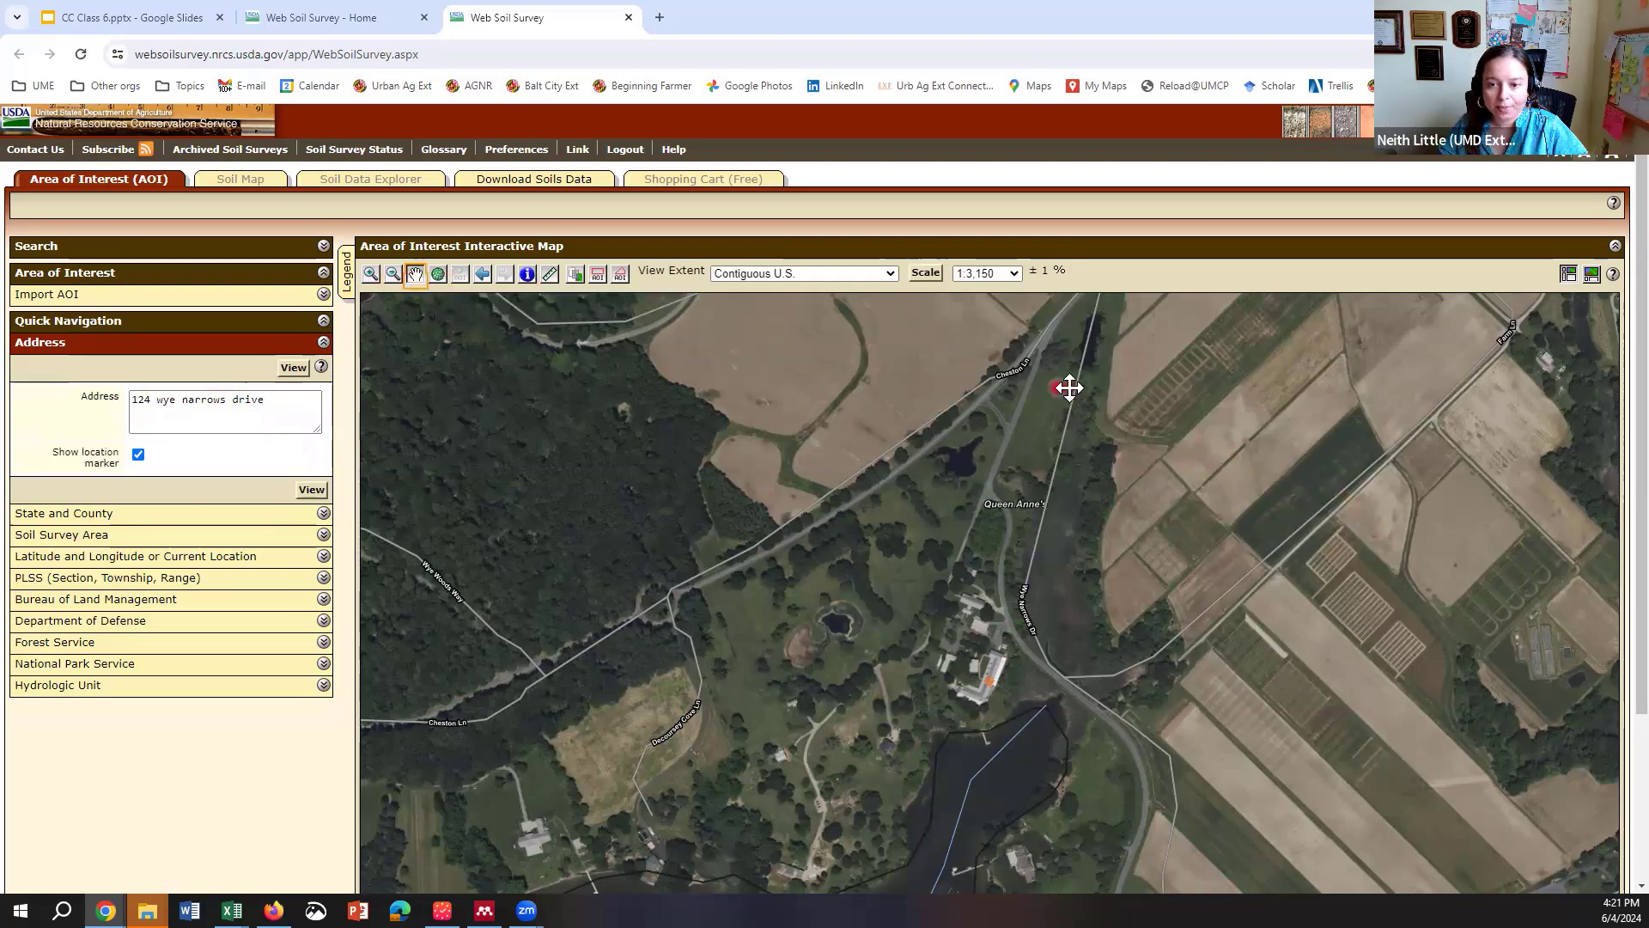
{"action": "left_click", "coordinate": [368, 275]}
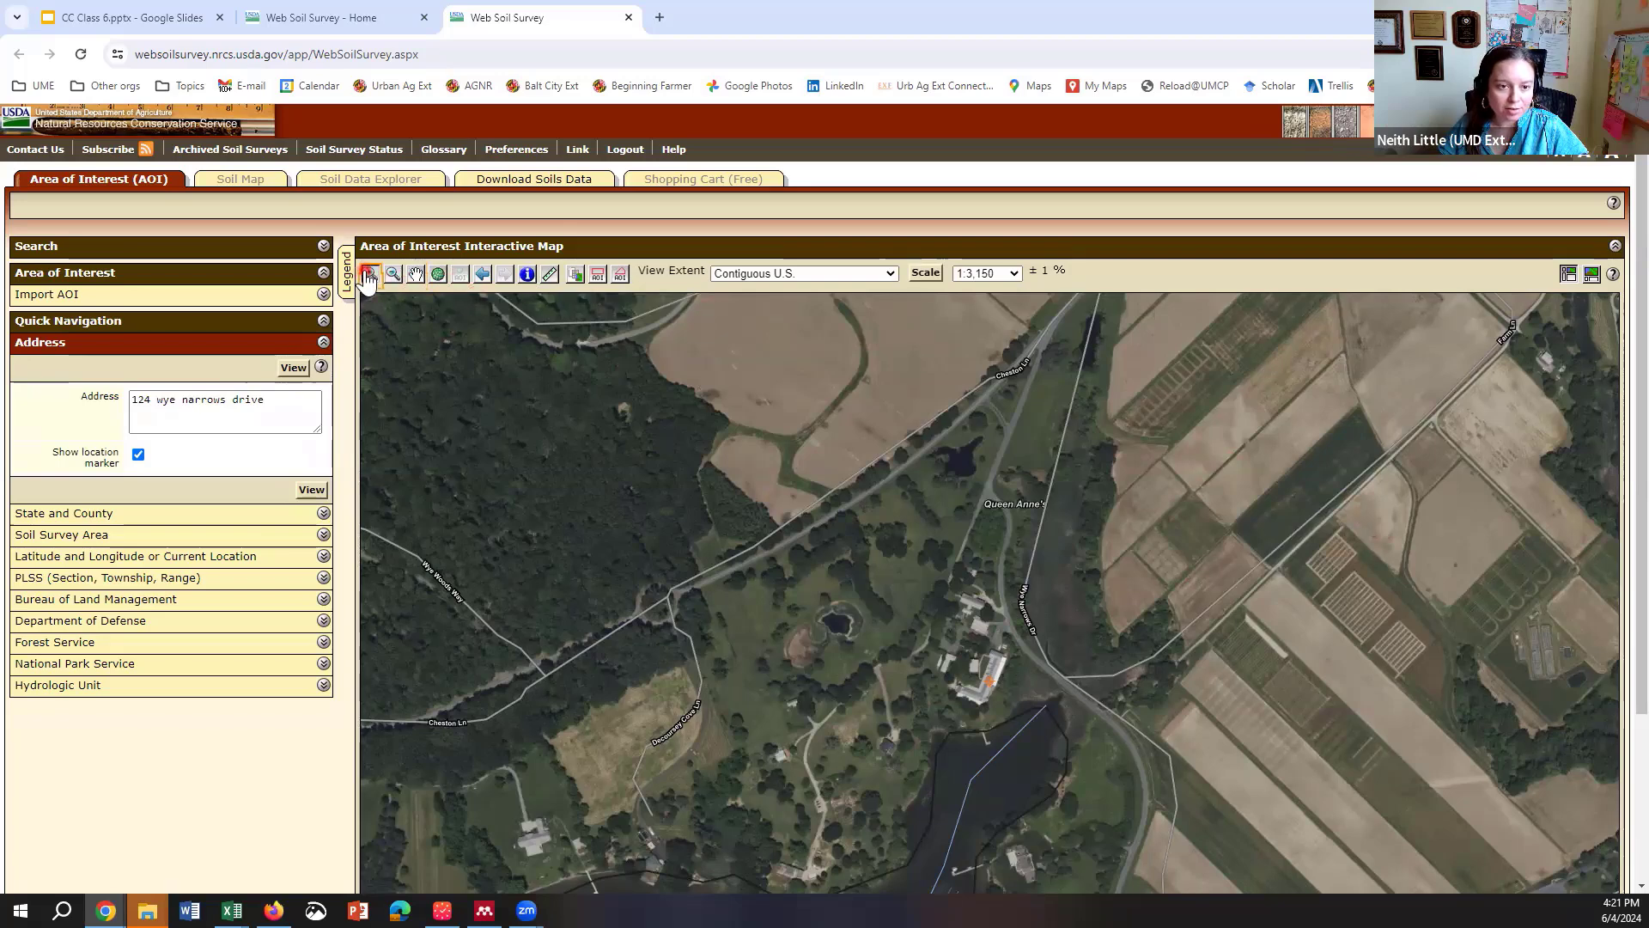
{"action": "left_click", "coordinate": [416, 276]}
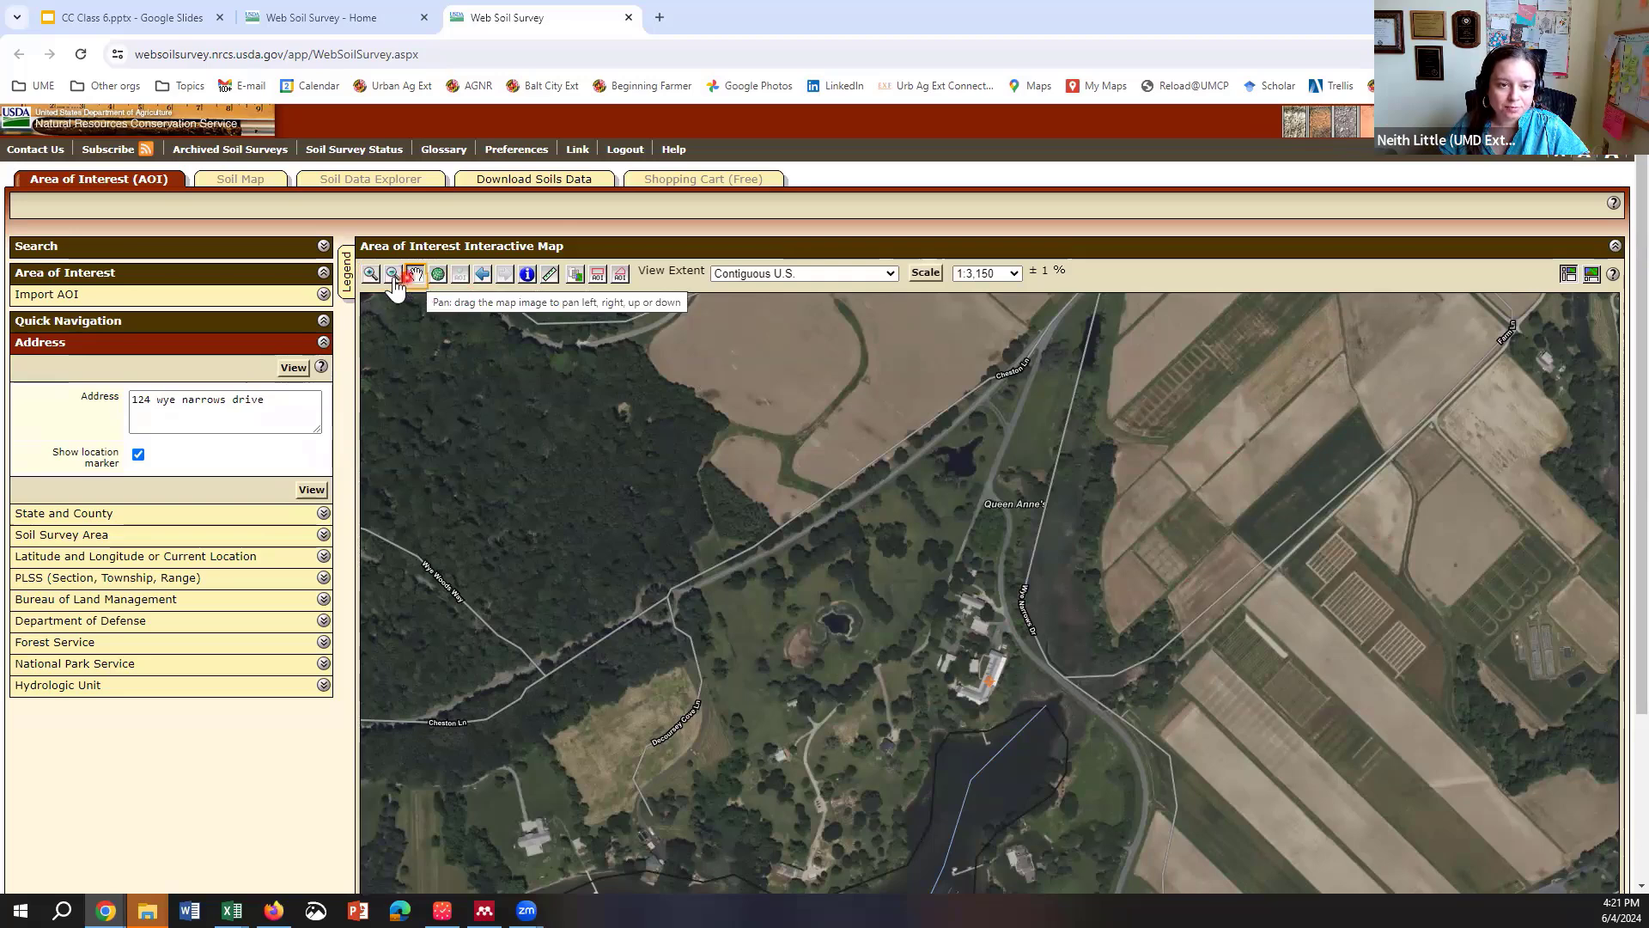
{"action": "left_click", "coordinate": [392, 275]}
{"action": "left_click", "coordinate": [1143, 629]}
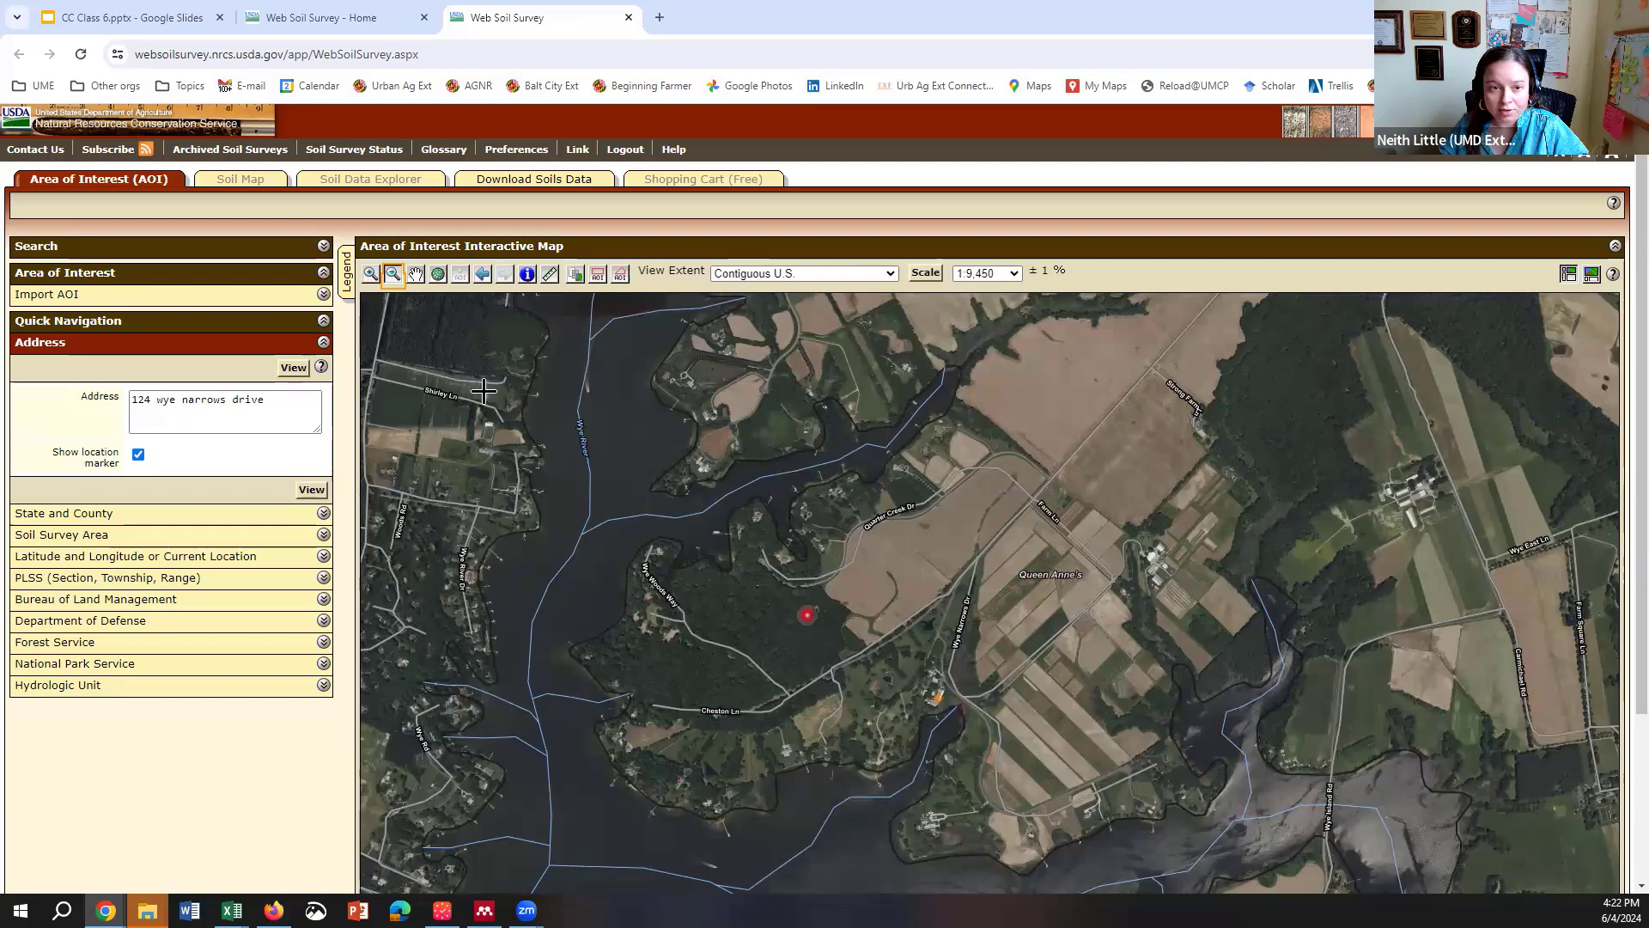
{"action": "left_click", "coordinate": [415, 273]}
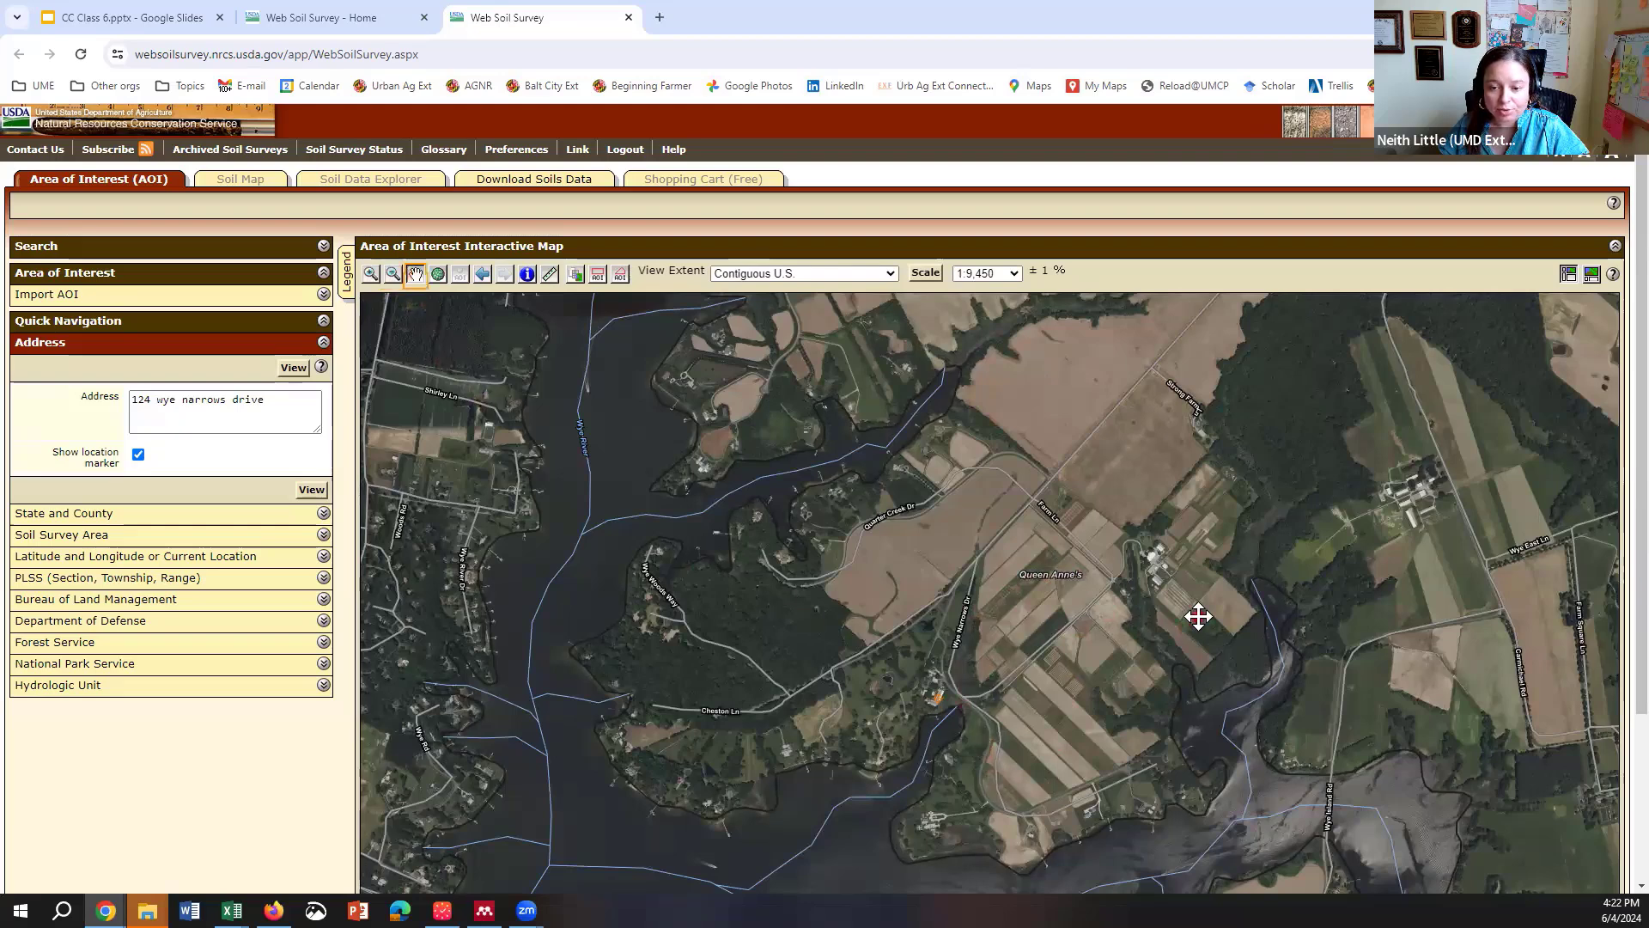
{"action": "left_click_drag", "start_coordinate": [1198, 616], "coordinate": [1056, 644]}
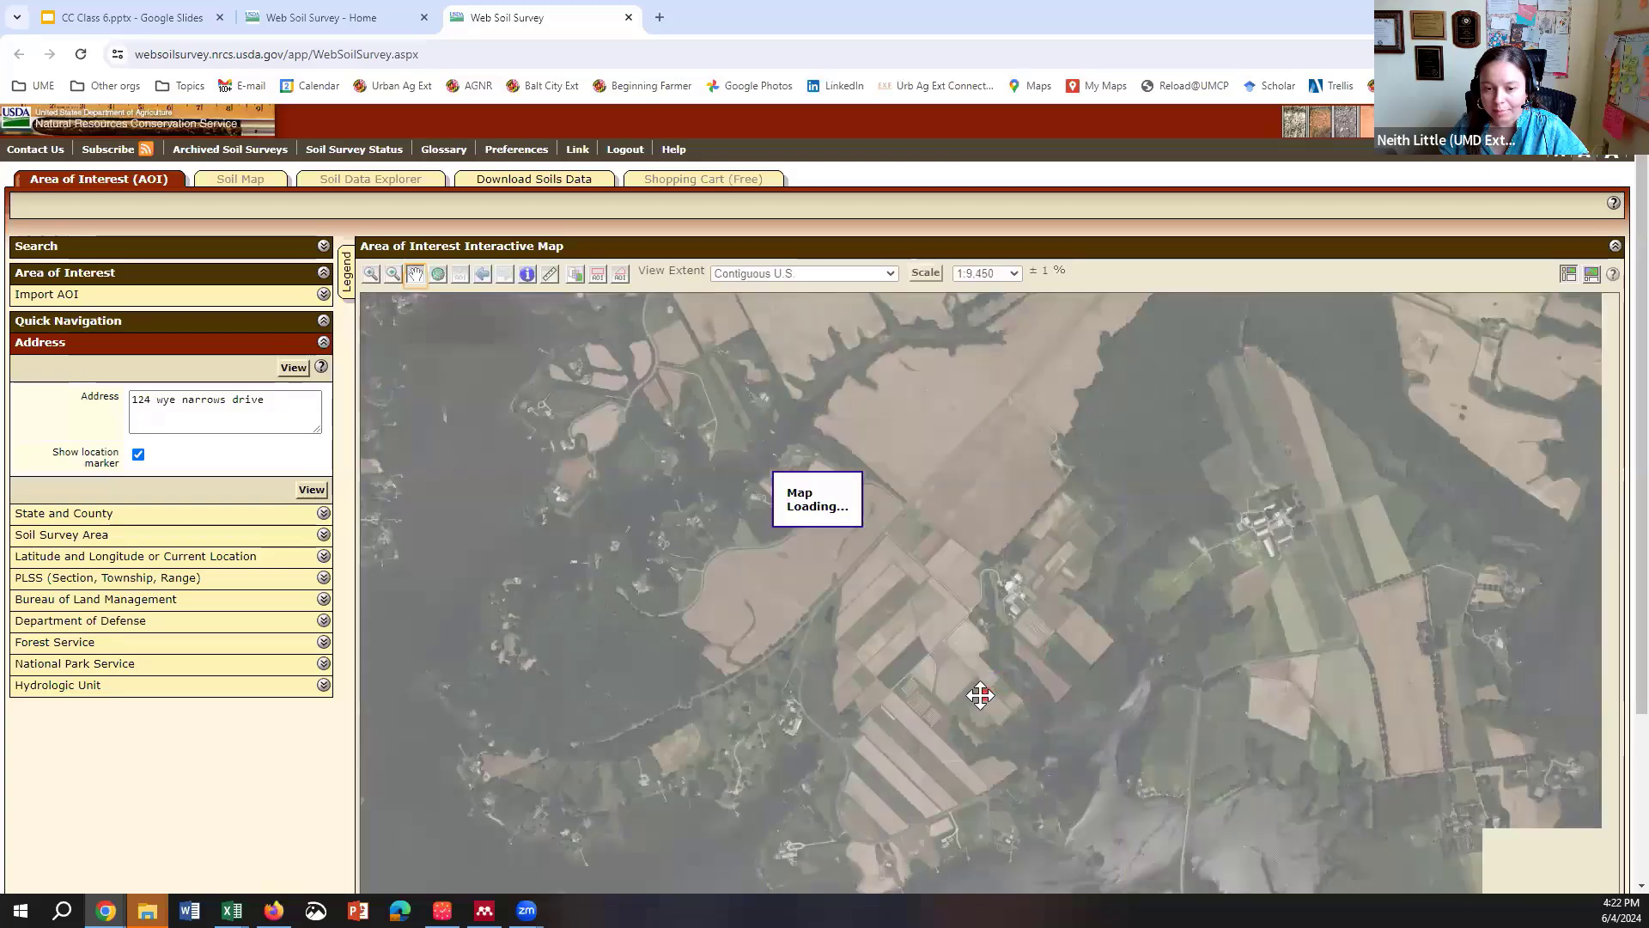
{"action": "left_click_drag", "start_coordinate": [979, 697], "coordinate": [1041, 627]}
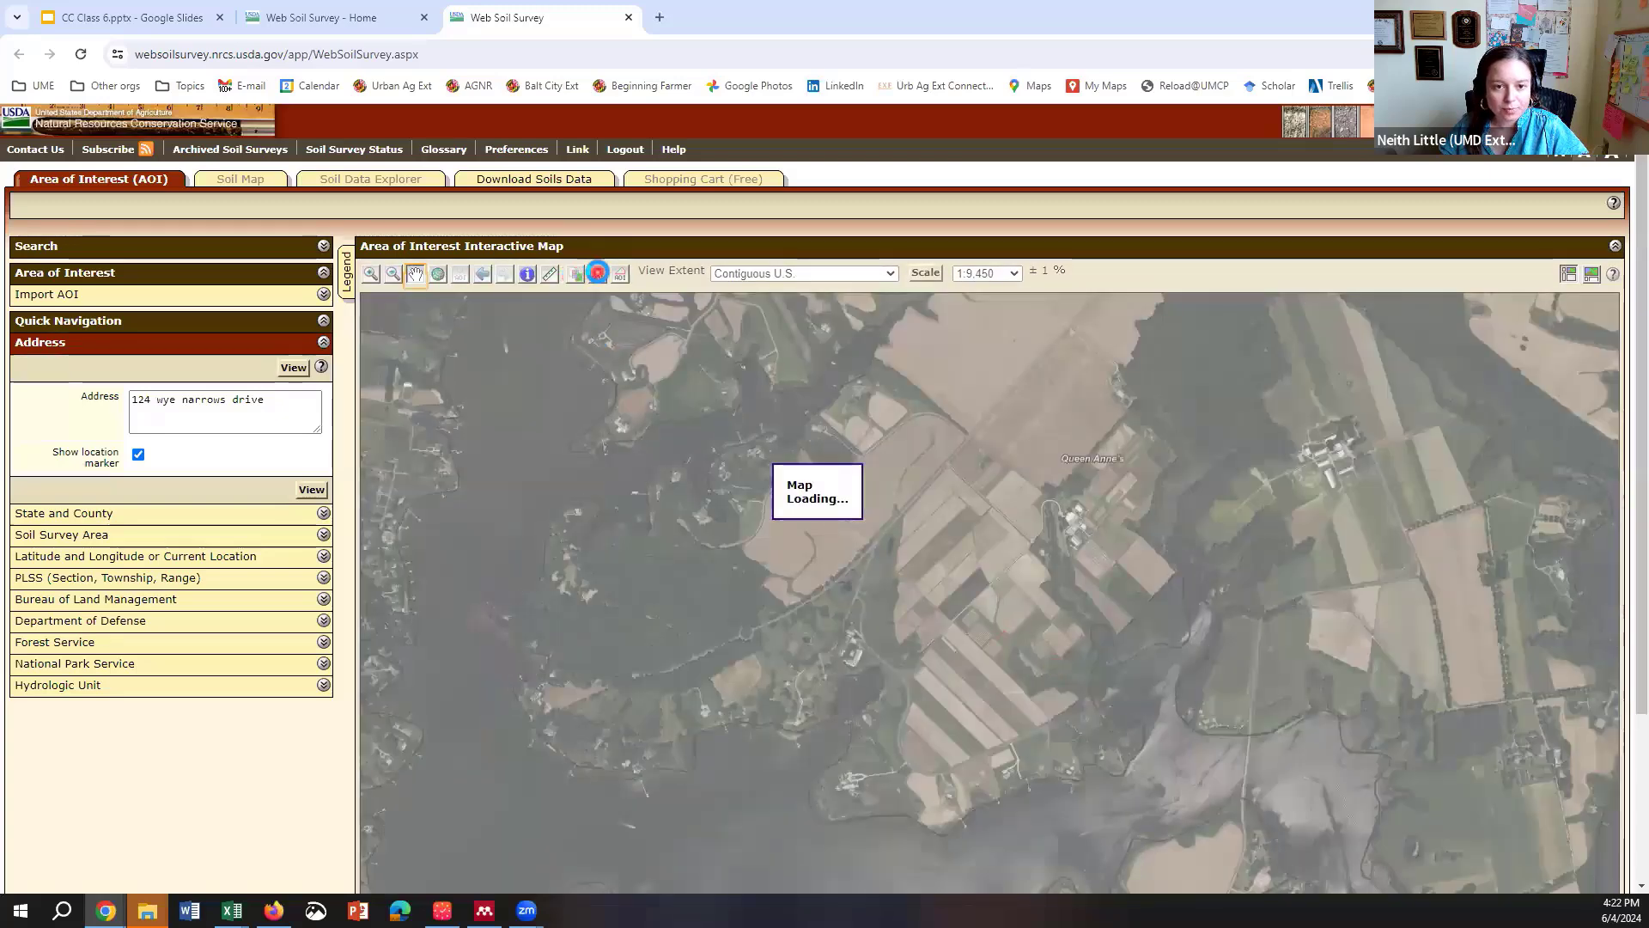
{"action": "left_click", "coordinate": [598, 273]}
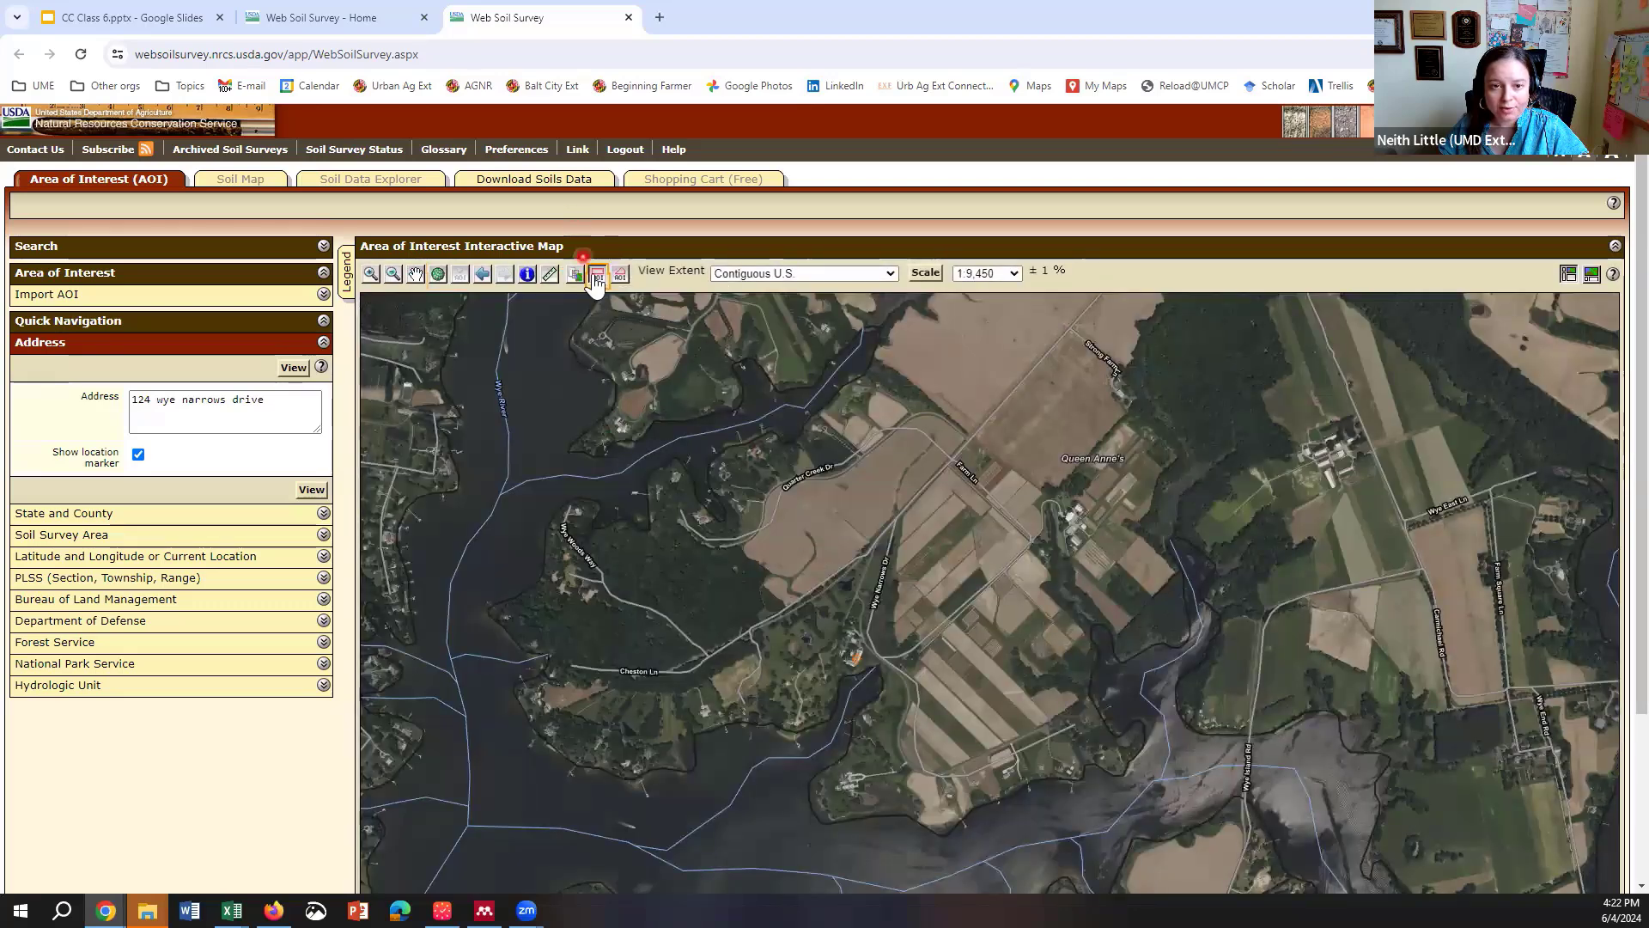
Step: Draw an 842.7-acre rectangular AOI over the fields, then clear it
{"action": "left_click_drag", "start_coordinate": [734, 464], "coordinate": [1286, 846]}
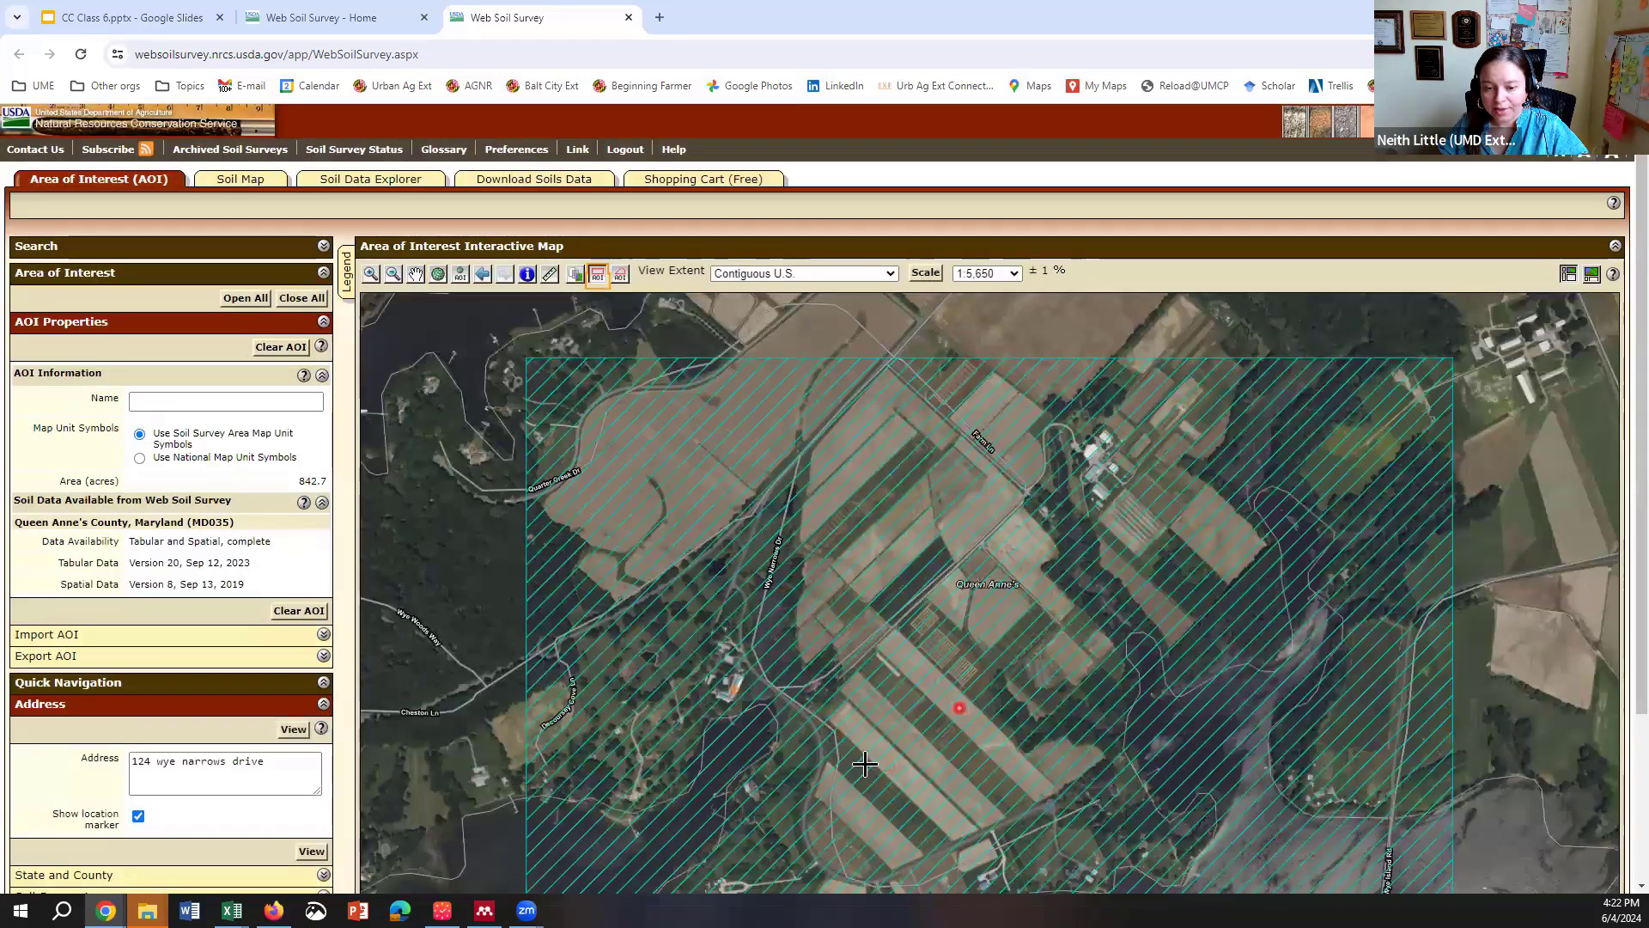
{"action": "left_click", "coordinate": [597, 277]}
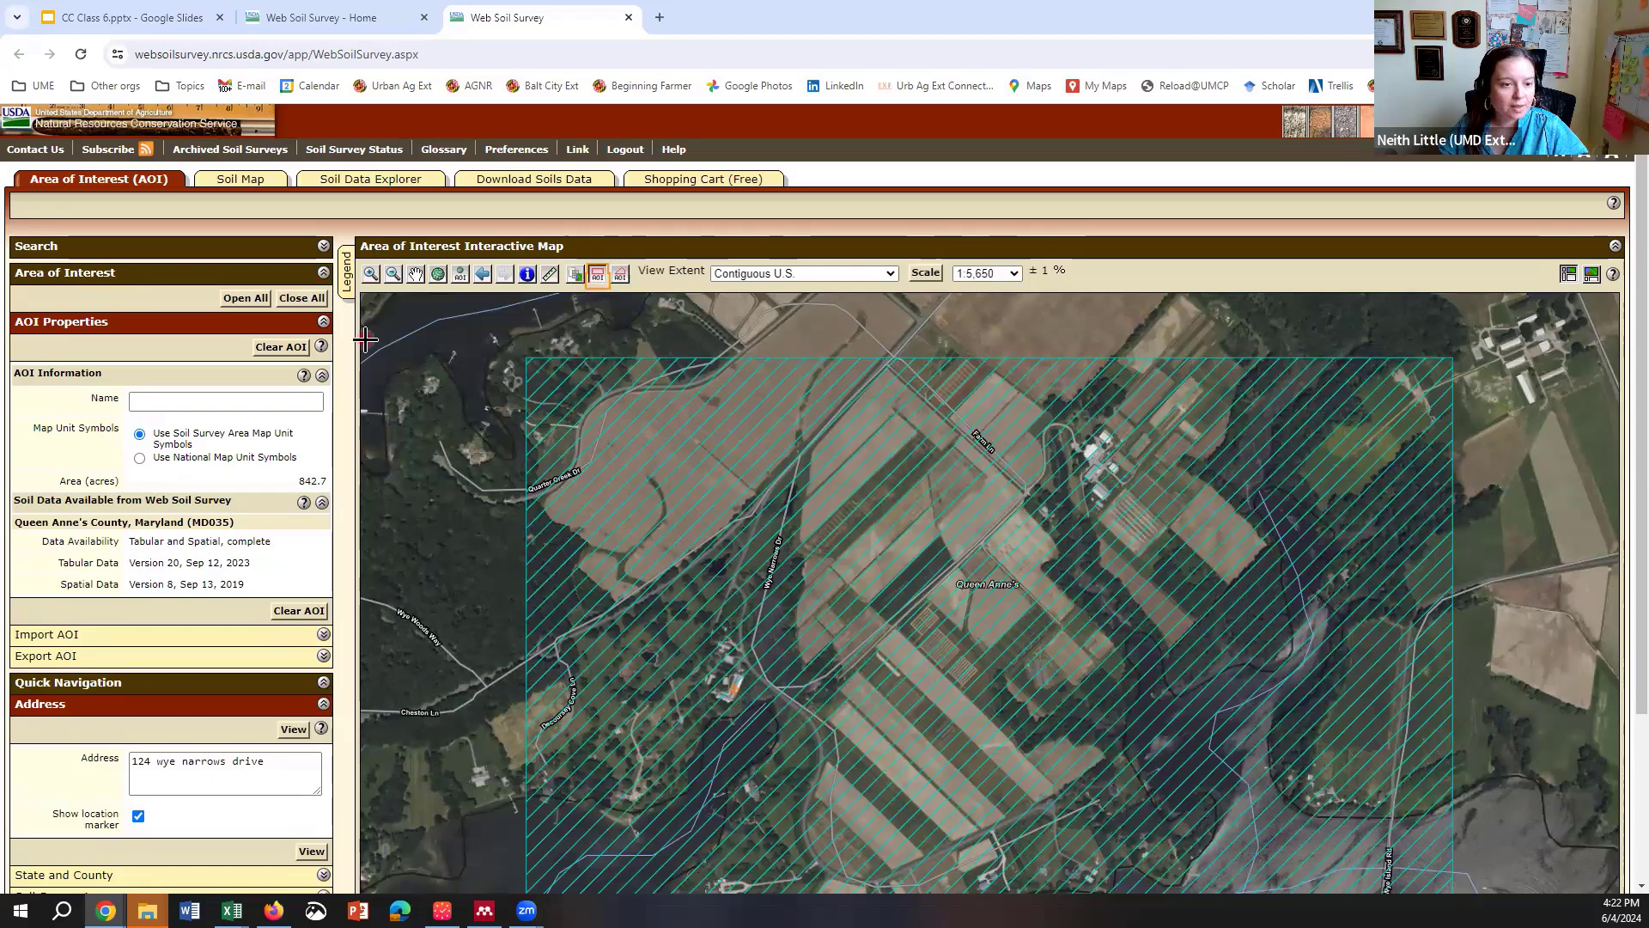
{"action": "left_click", "coordinate": [290, 353]}
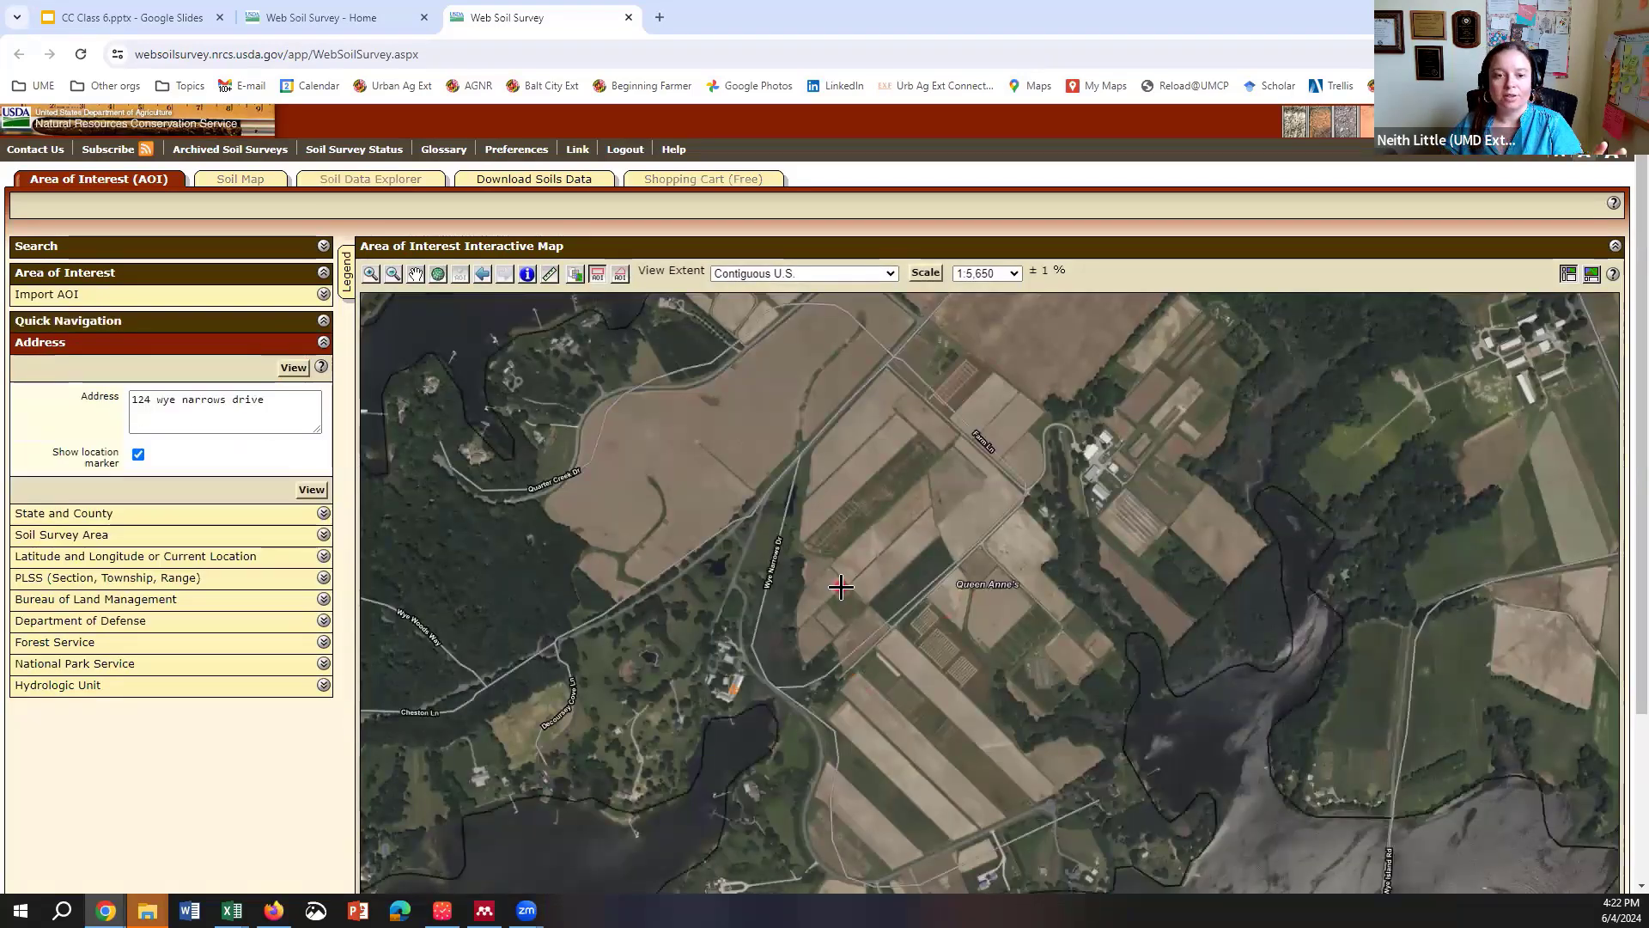
Step: Start an AOI polygon, placing corners down the western road to the southern tip
{"action": "left_click", "coordinate": [618, 282]}
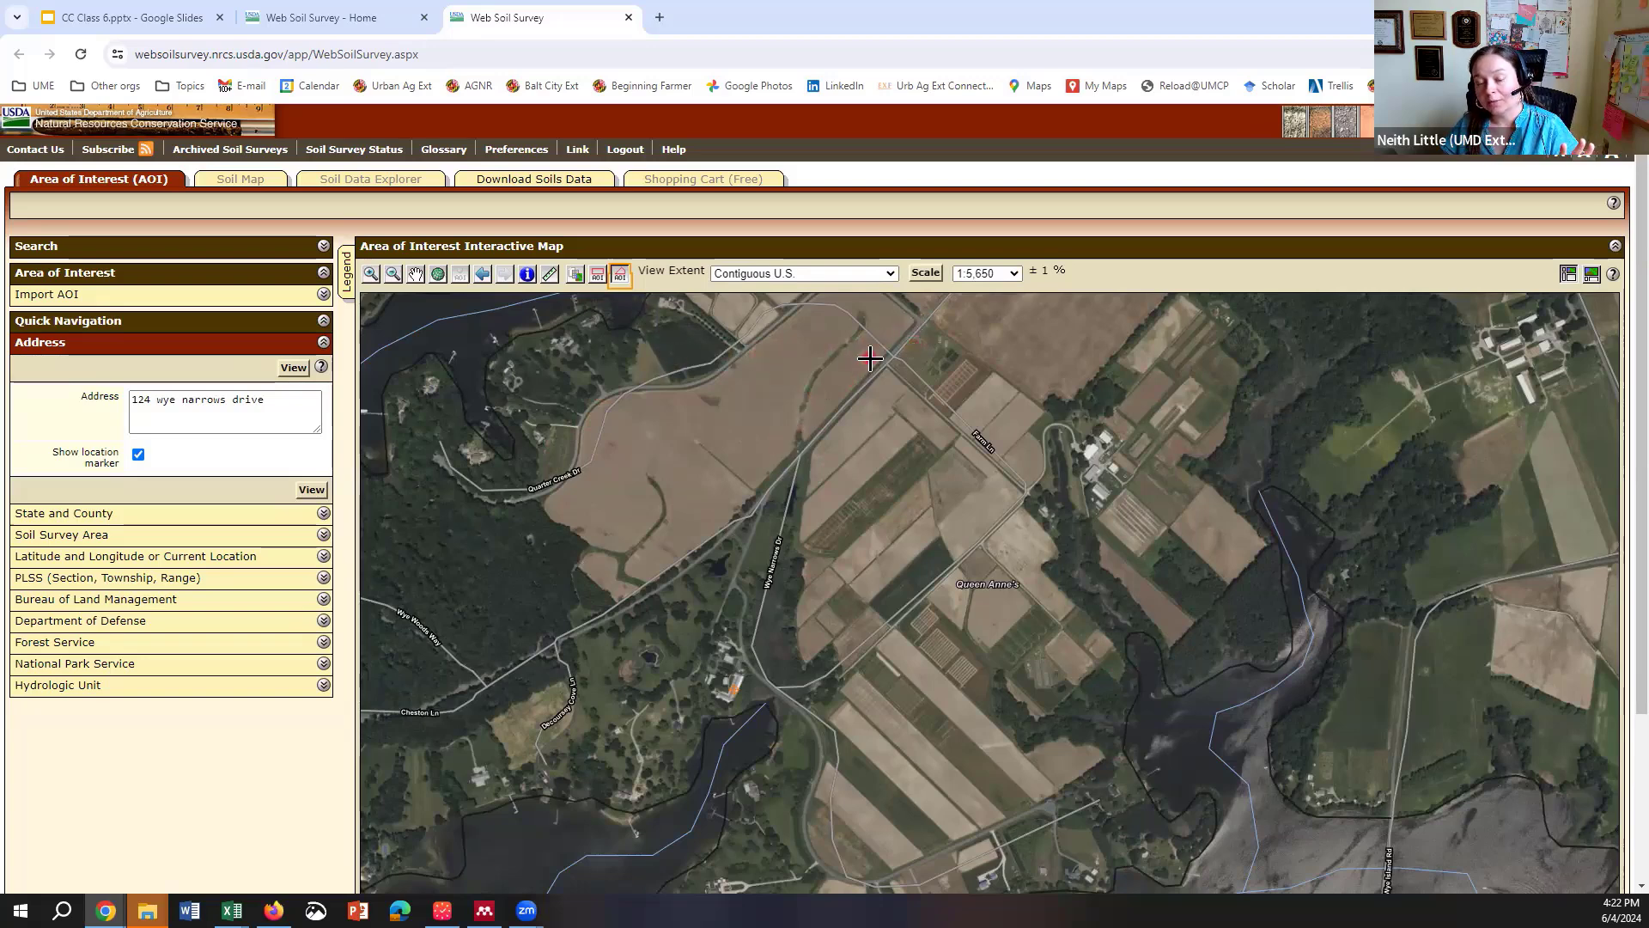
{"action": "left_click", "coordinate": [930, 318]}
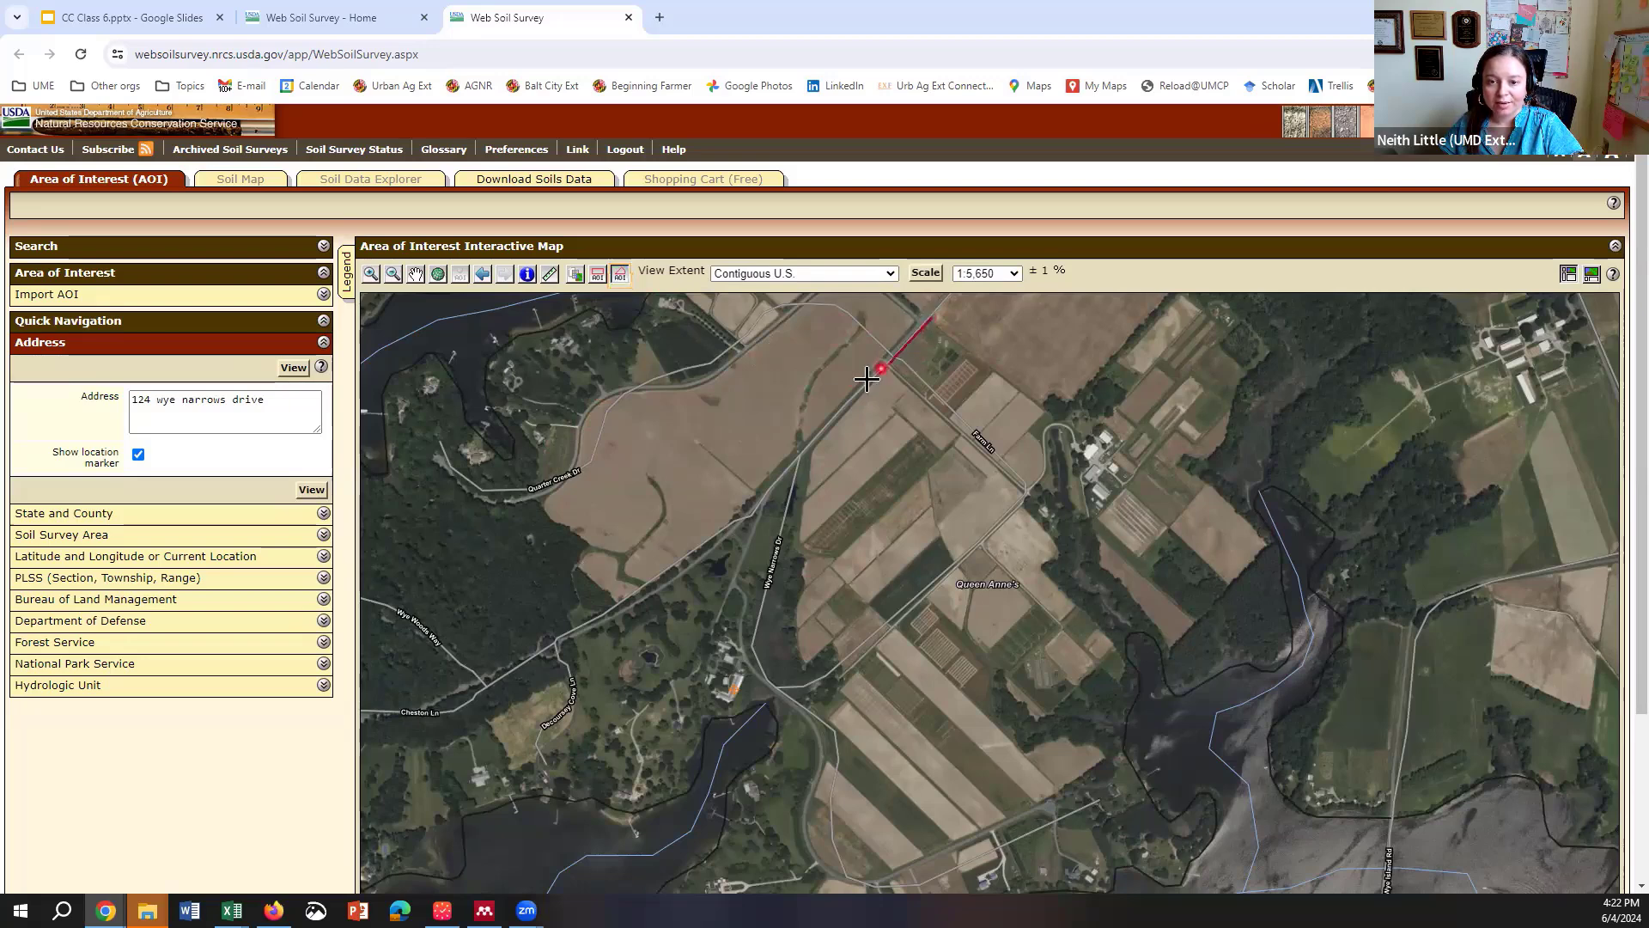
{"action": "left_click", "coordinate": [798, 458]}
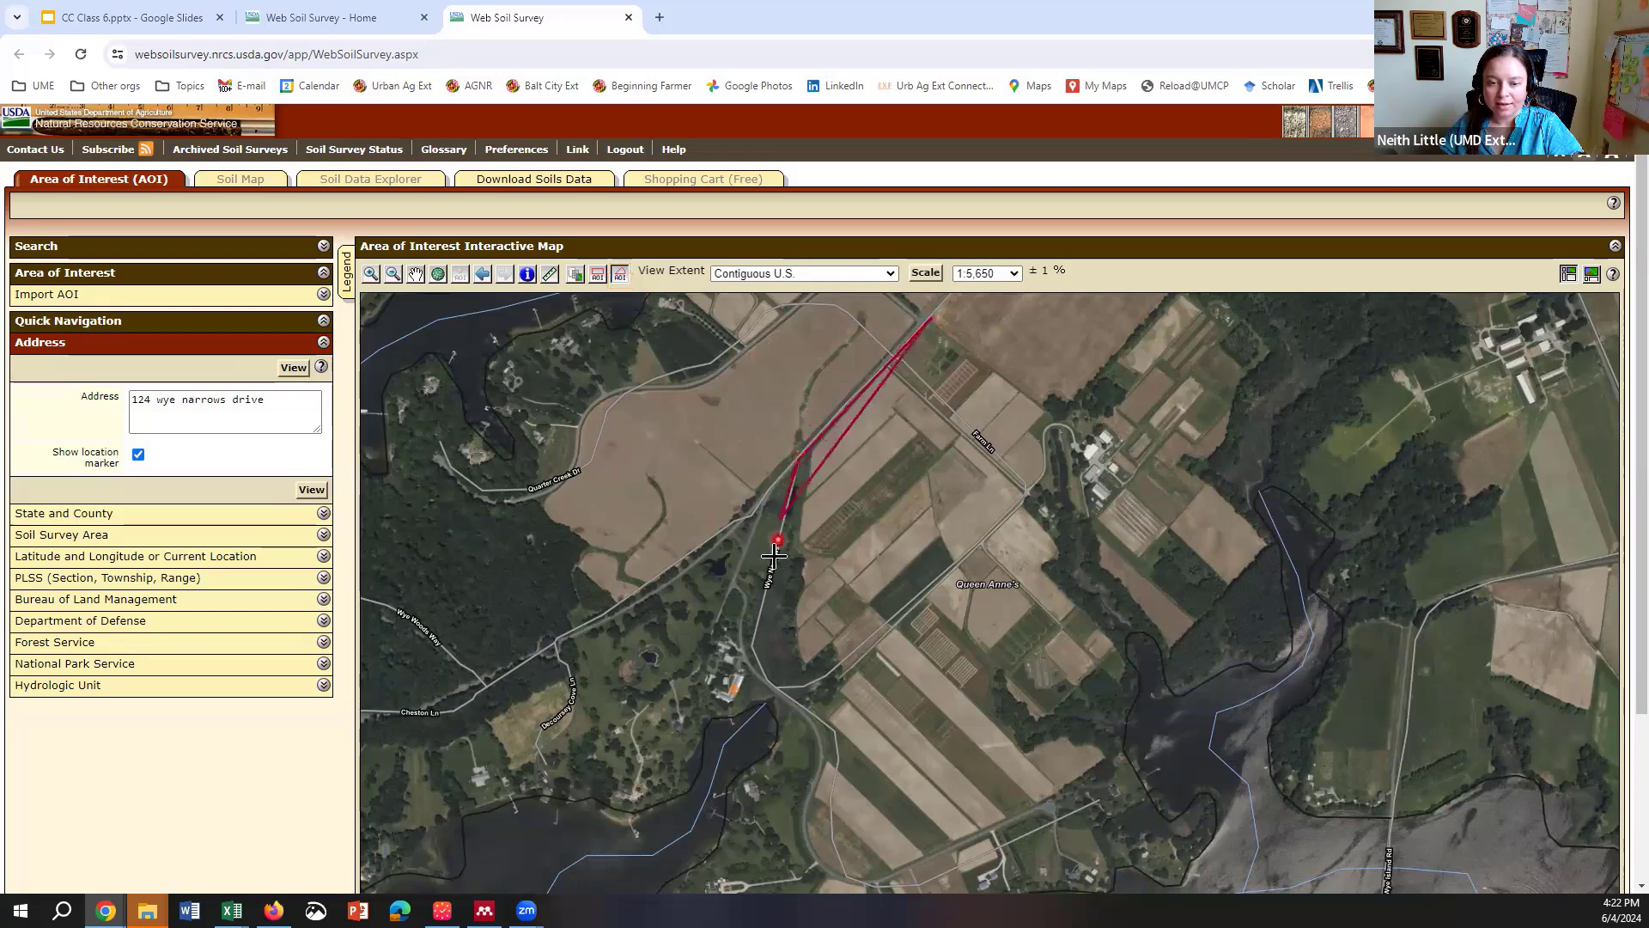
{"action": "left_click", "coordinate": [751, 647]}
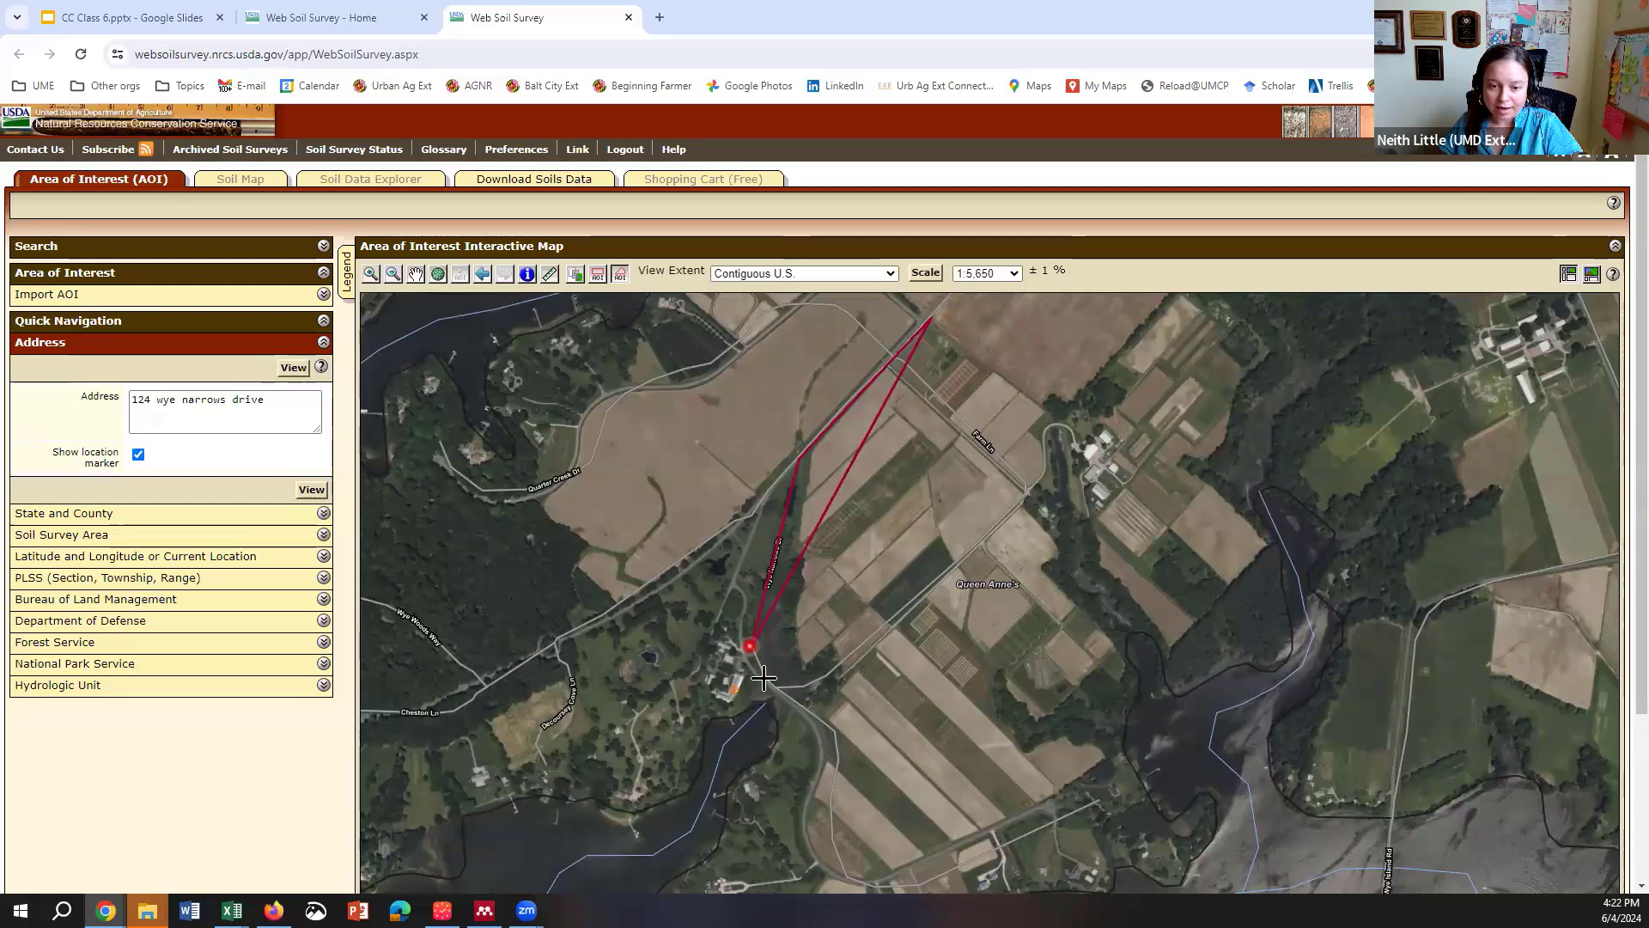
{"action": "left_click", "coordinate": [806, 709]}
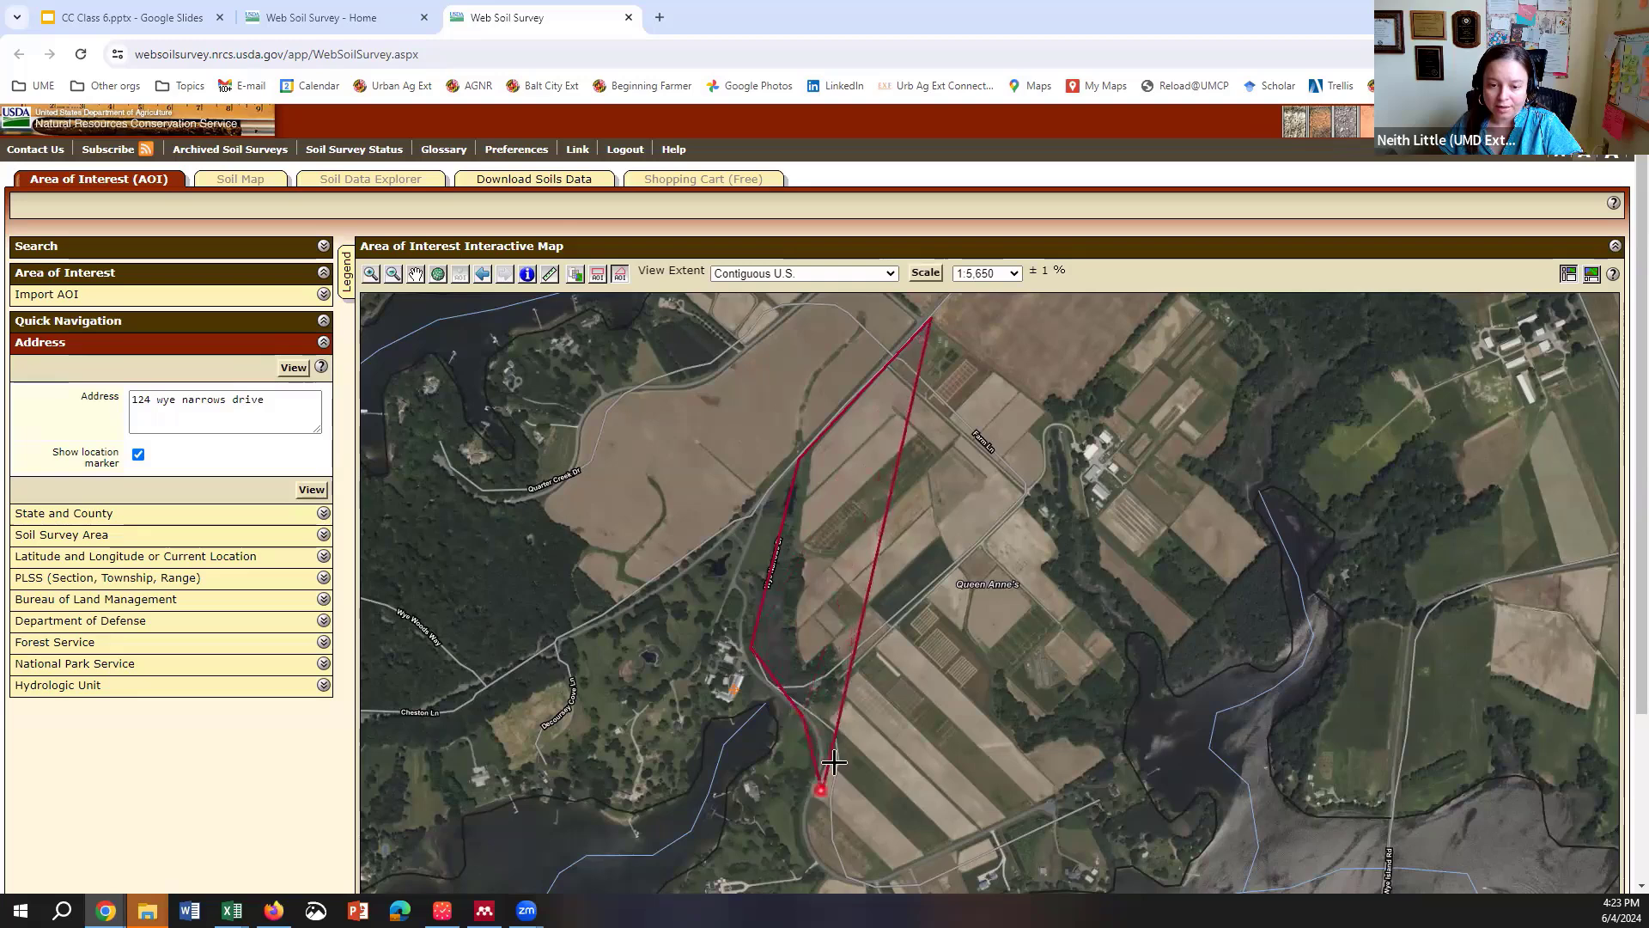
{"action": "left_click", "coordinate": [826, 758]}
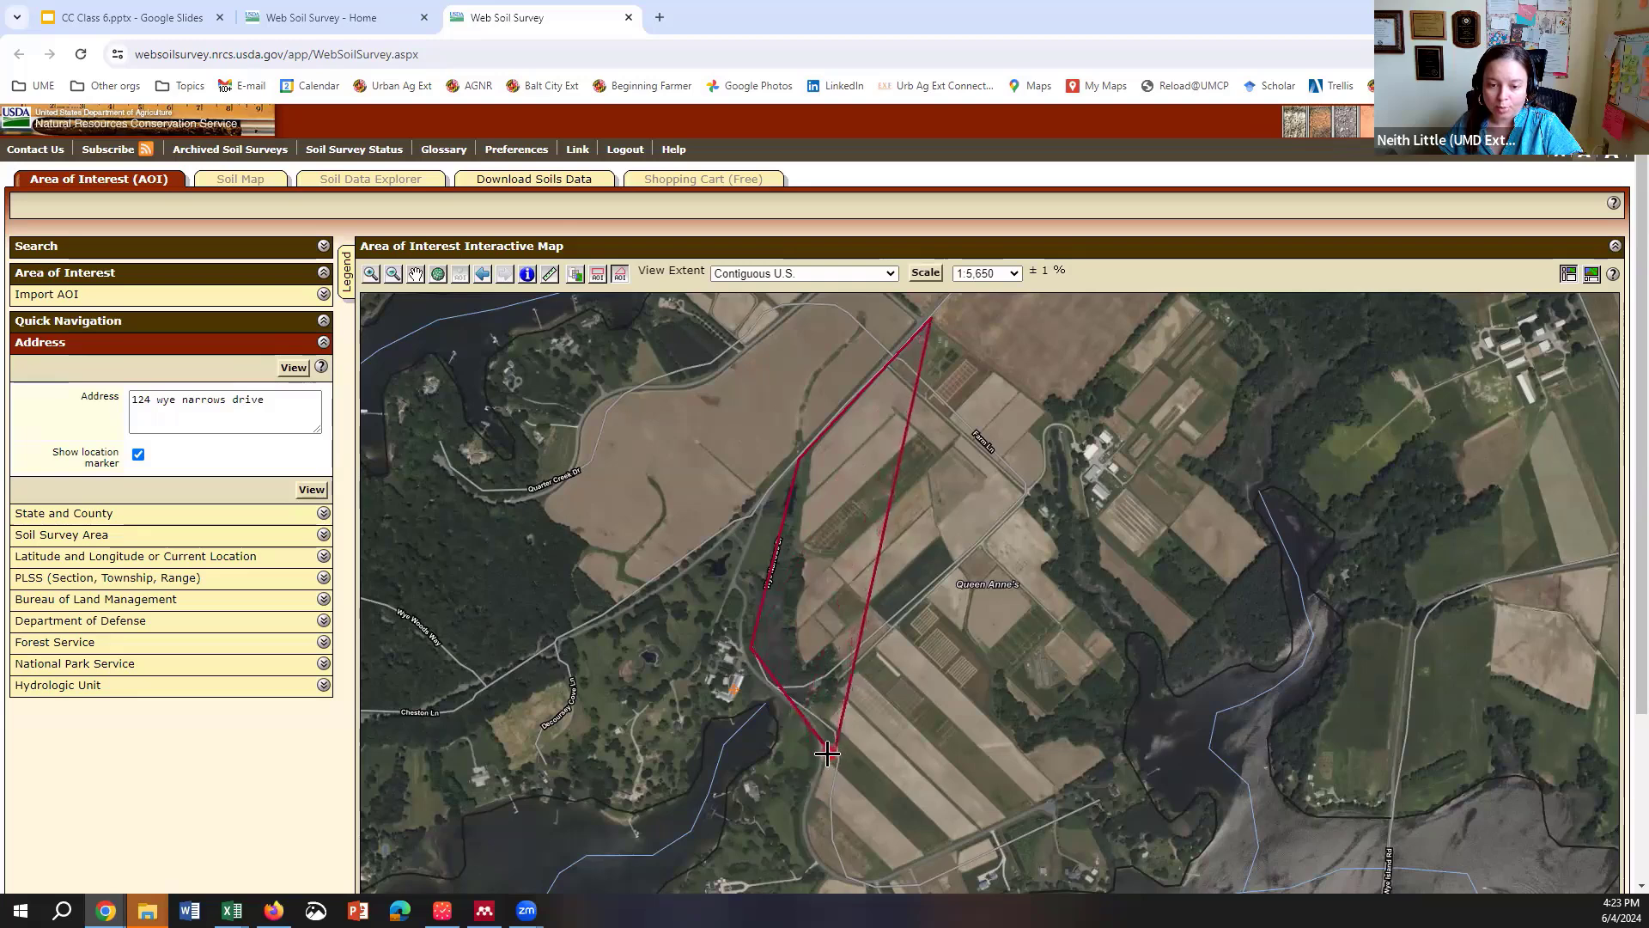
{"action": "left_click", "coordinate": [867, 882]}
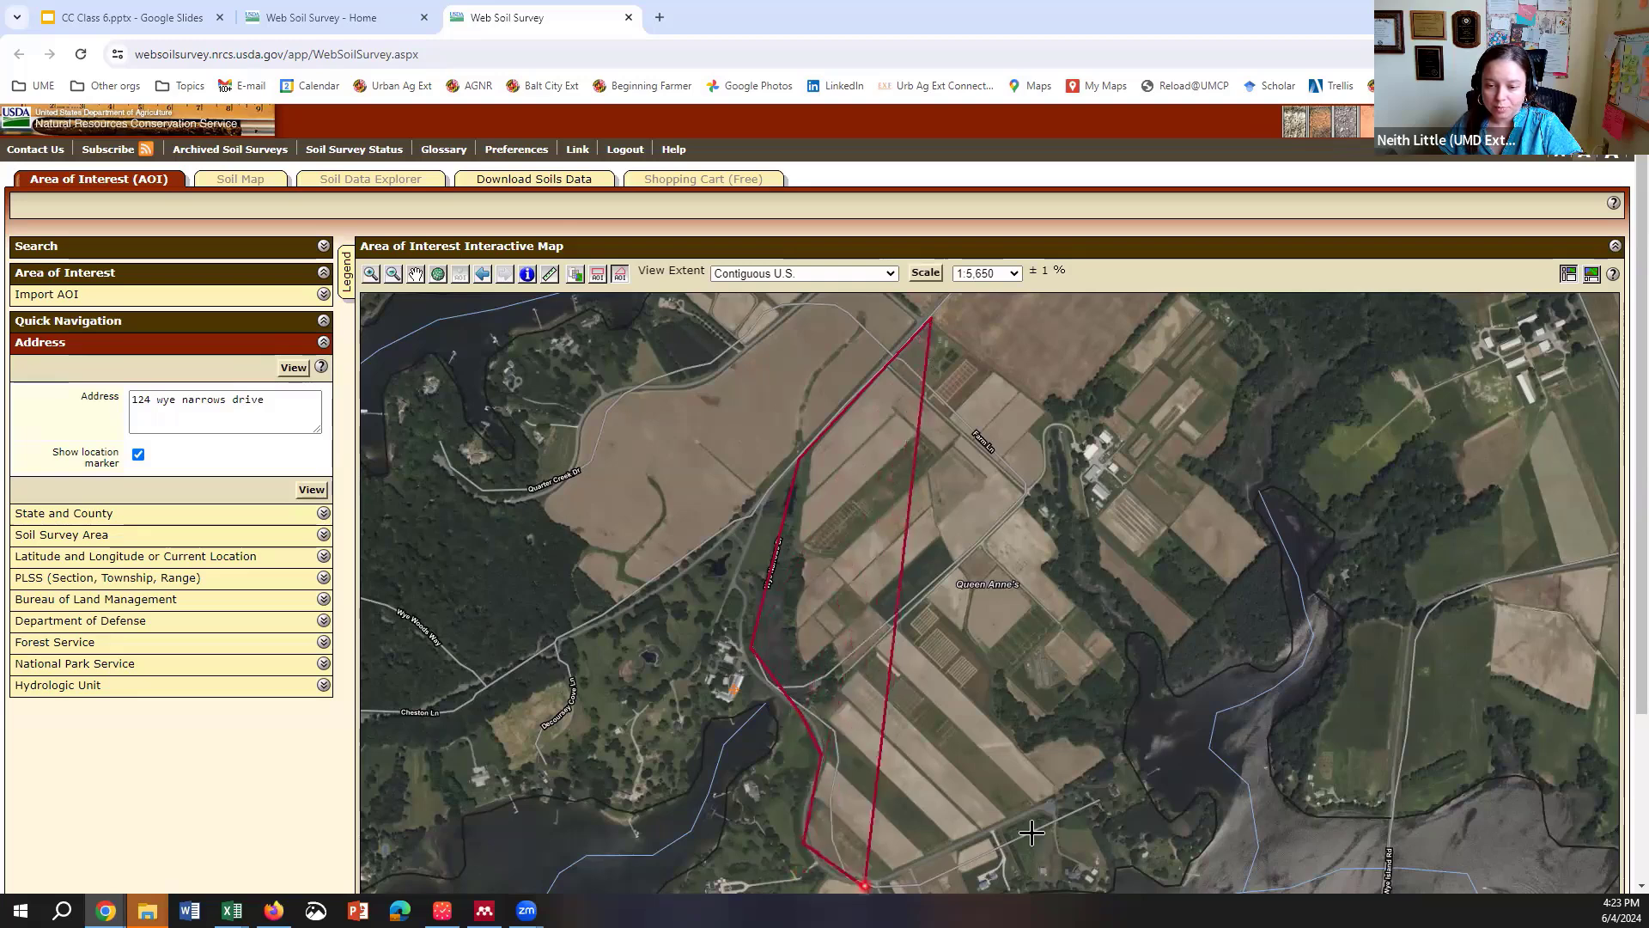
Step: Continue the outline up the eastern shore and close it as a 292.5-acre AOI
{"action": "left_click", "coordinate": [1122, 758]}
{"action": "left_click", "coordinate": [1272, 541]}
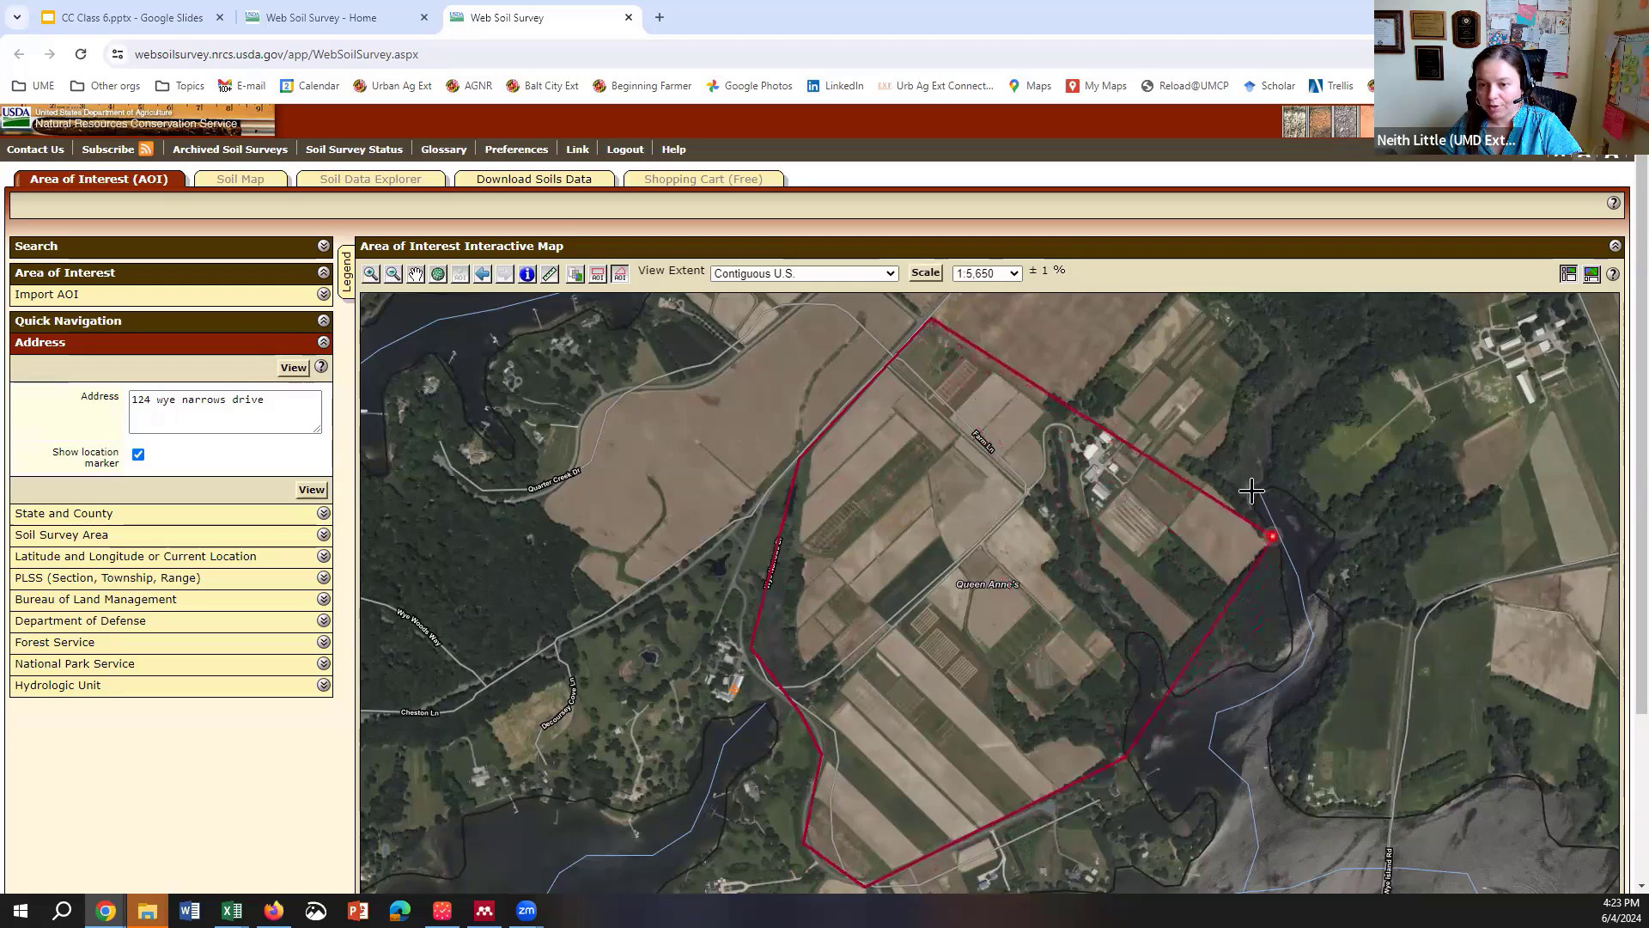
{"action": "left_click", "coordinate": [1211, 464]}
{"action": "left_click", "coordinate": [1271, 344]}
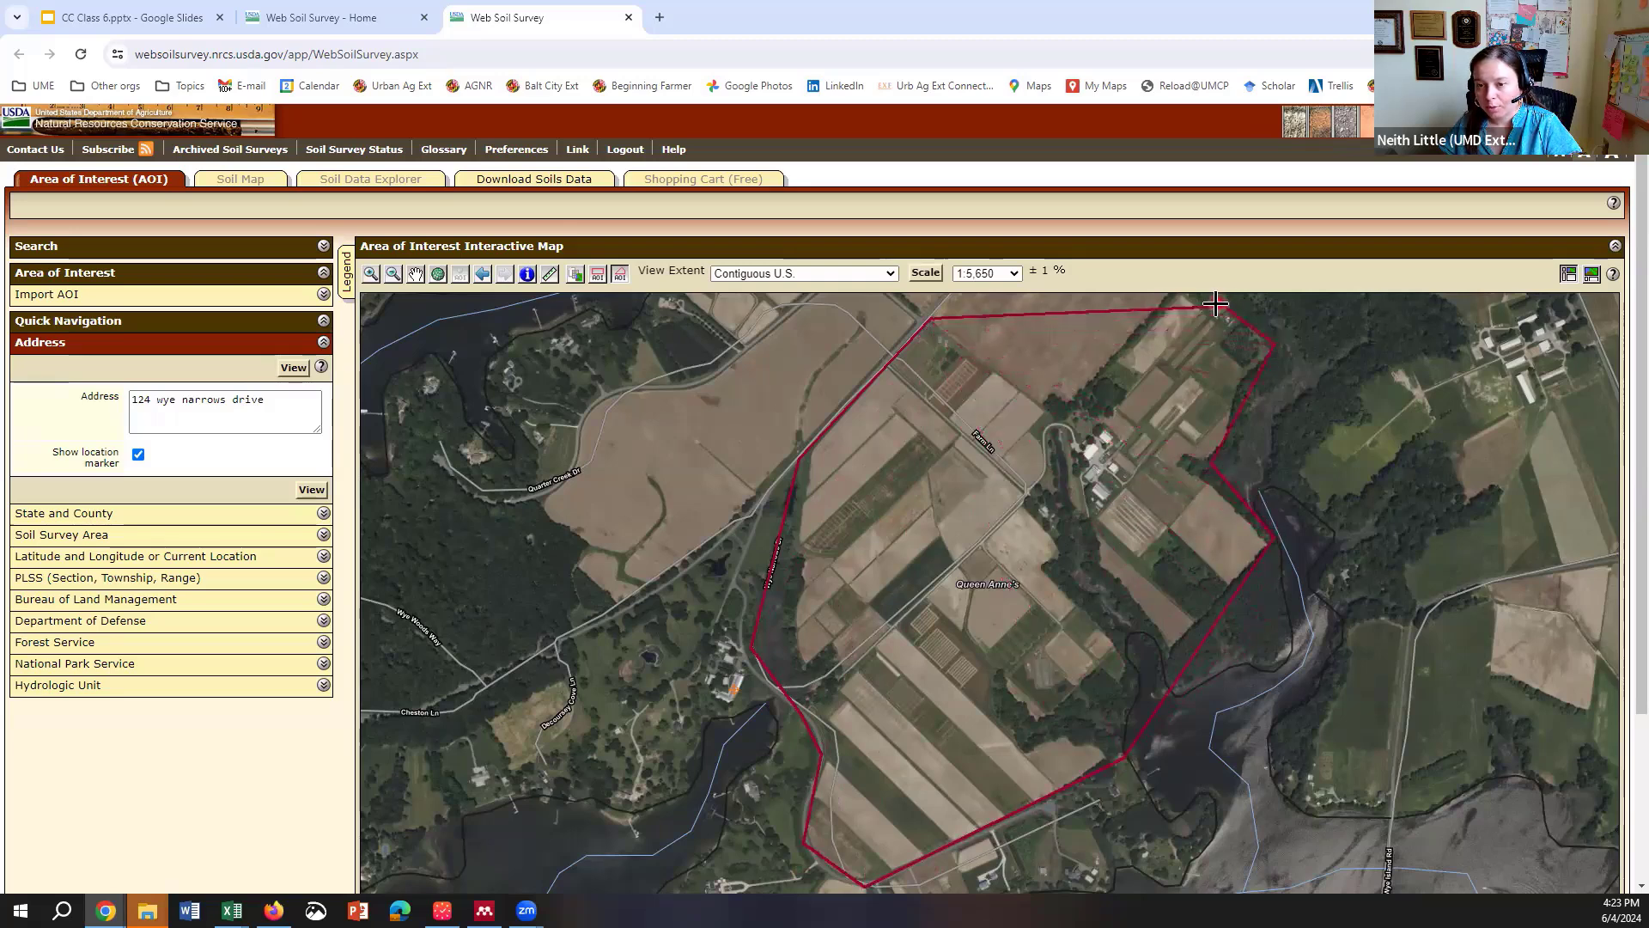
{"action": "left_click", "coordinate": [1215, 302]}
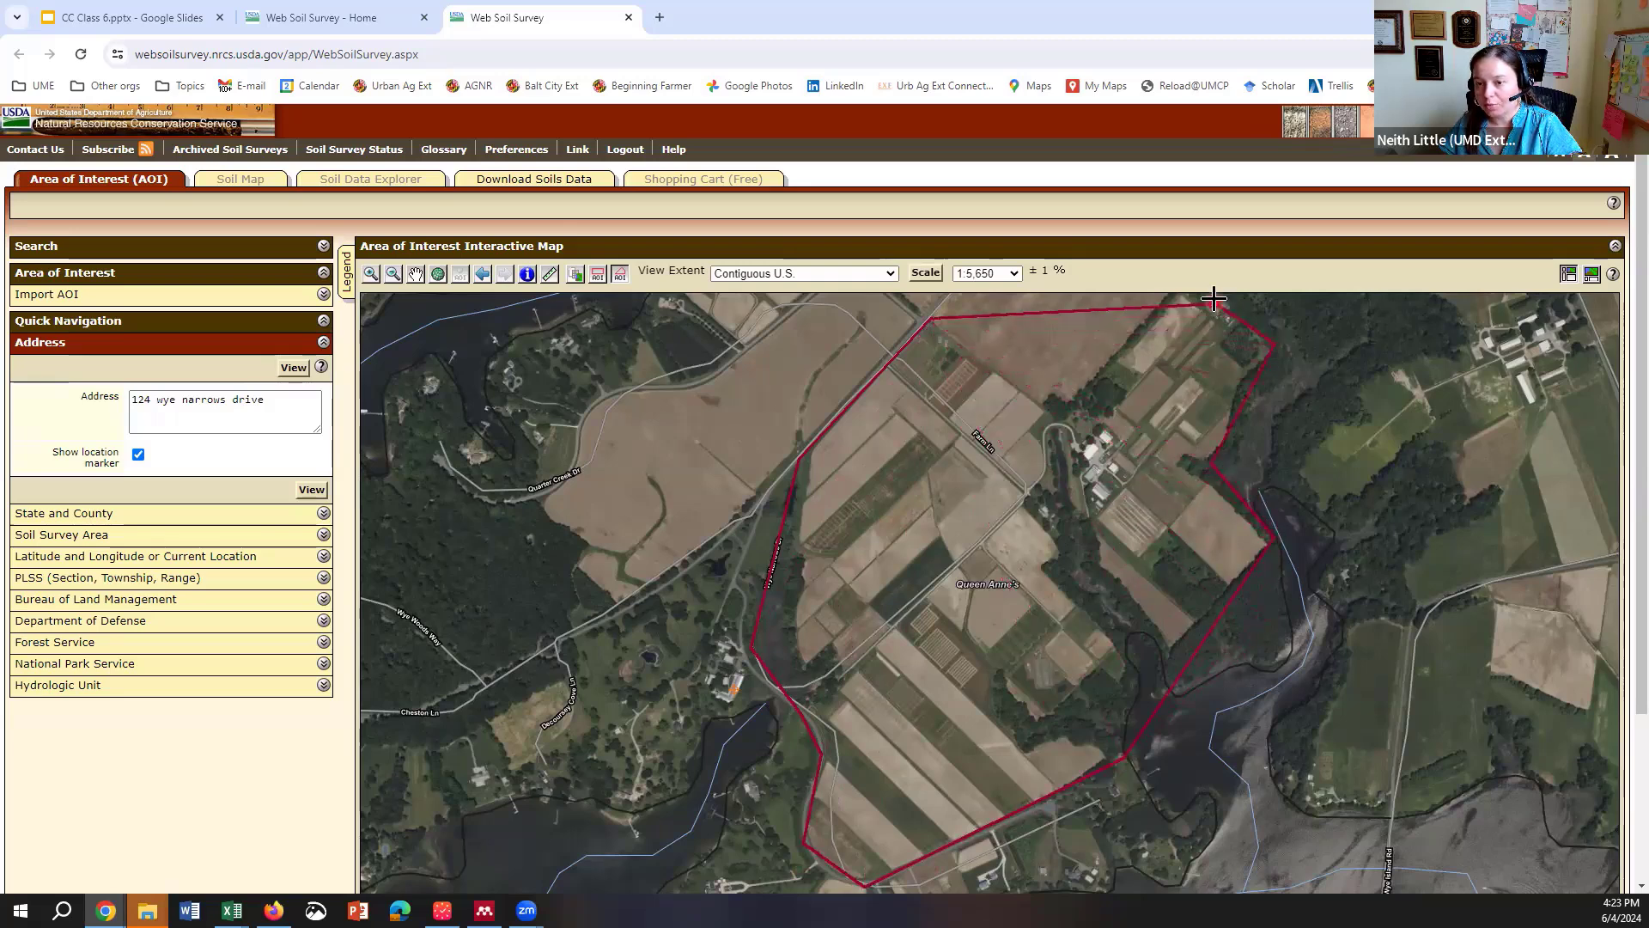
{"action": "double_click", "coordinate": [1165, 307]}
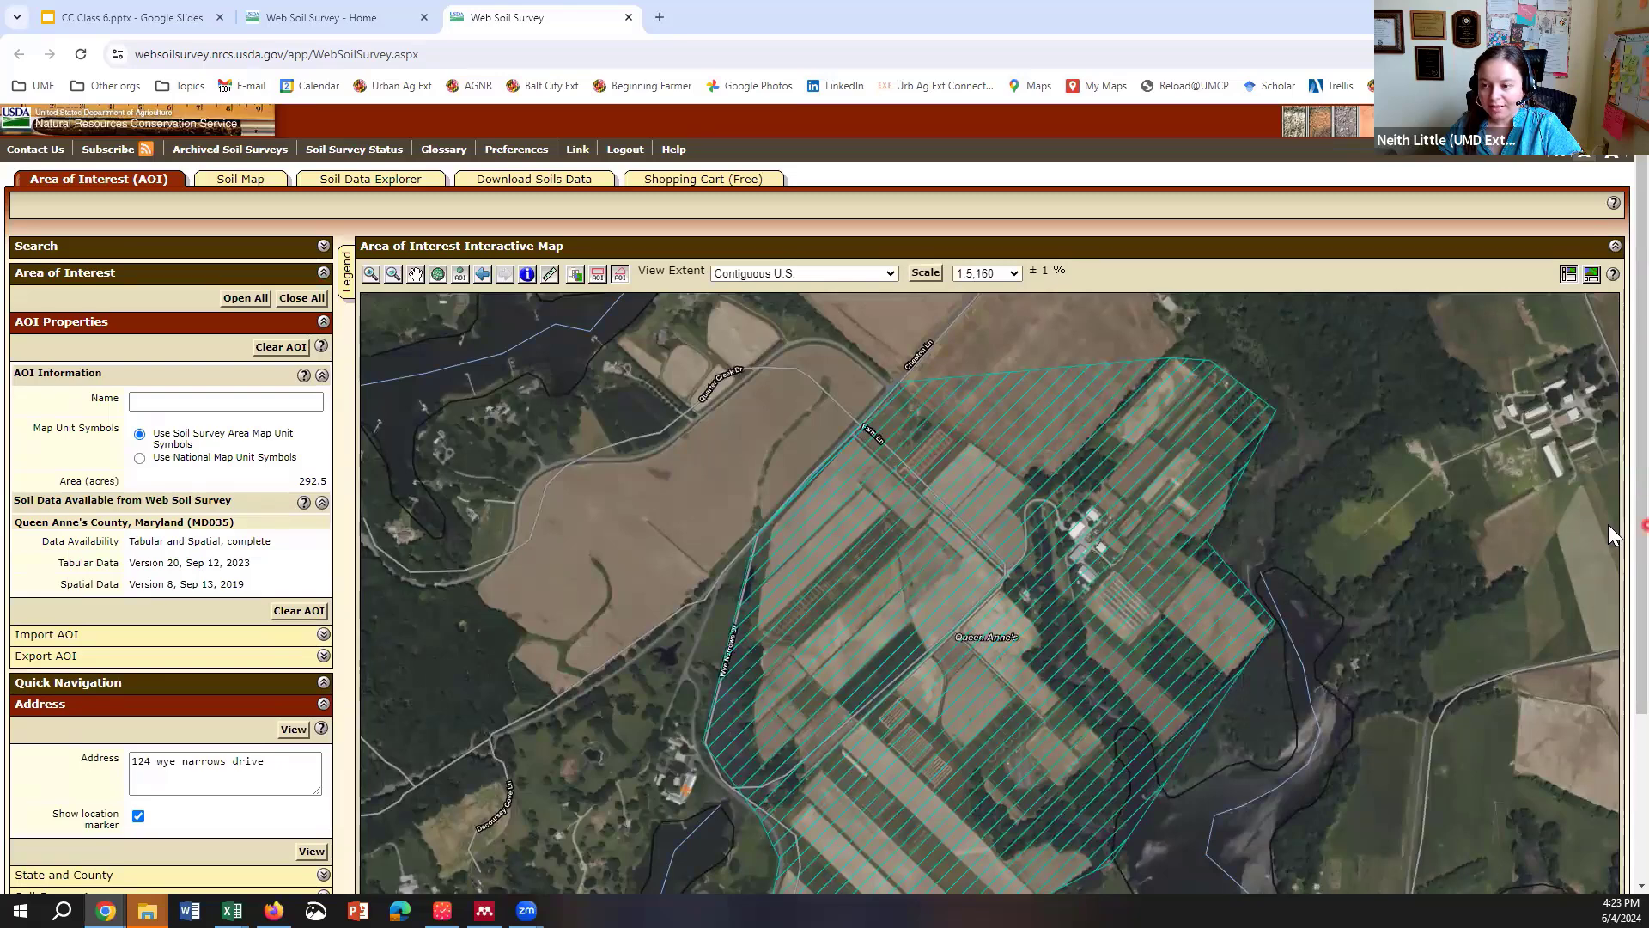
{"action": "scroll", "coordinate": [1608, 544], "scroll_direction": "down", "scroll_amount": 1}
{"action": "scroll", "coordinate": [1609, 546], "scroll_direction": "down", "scroll_amount": 3}
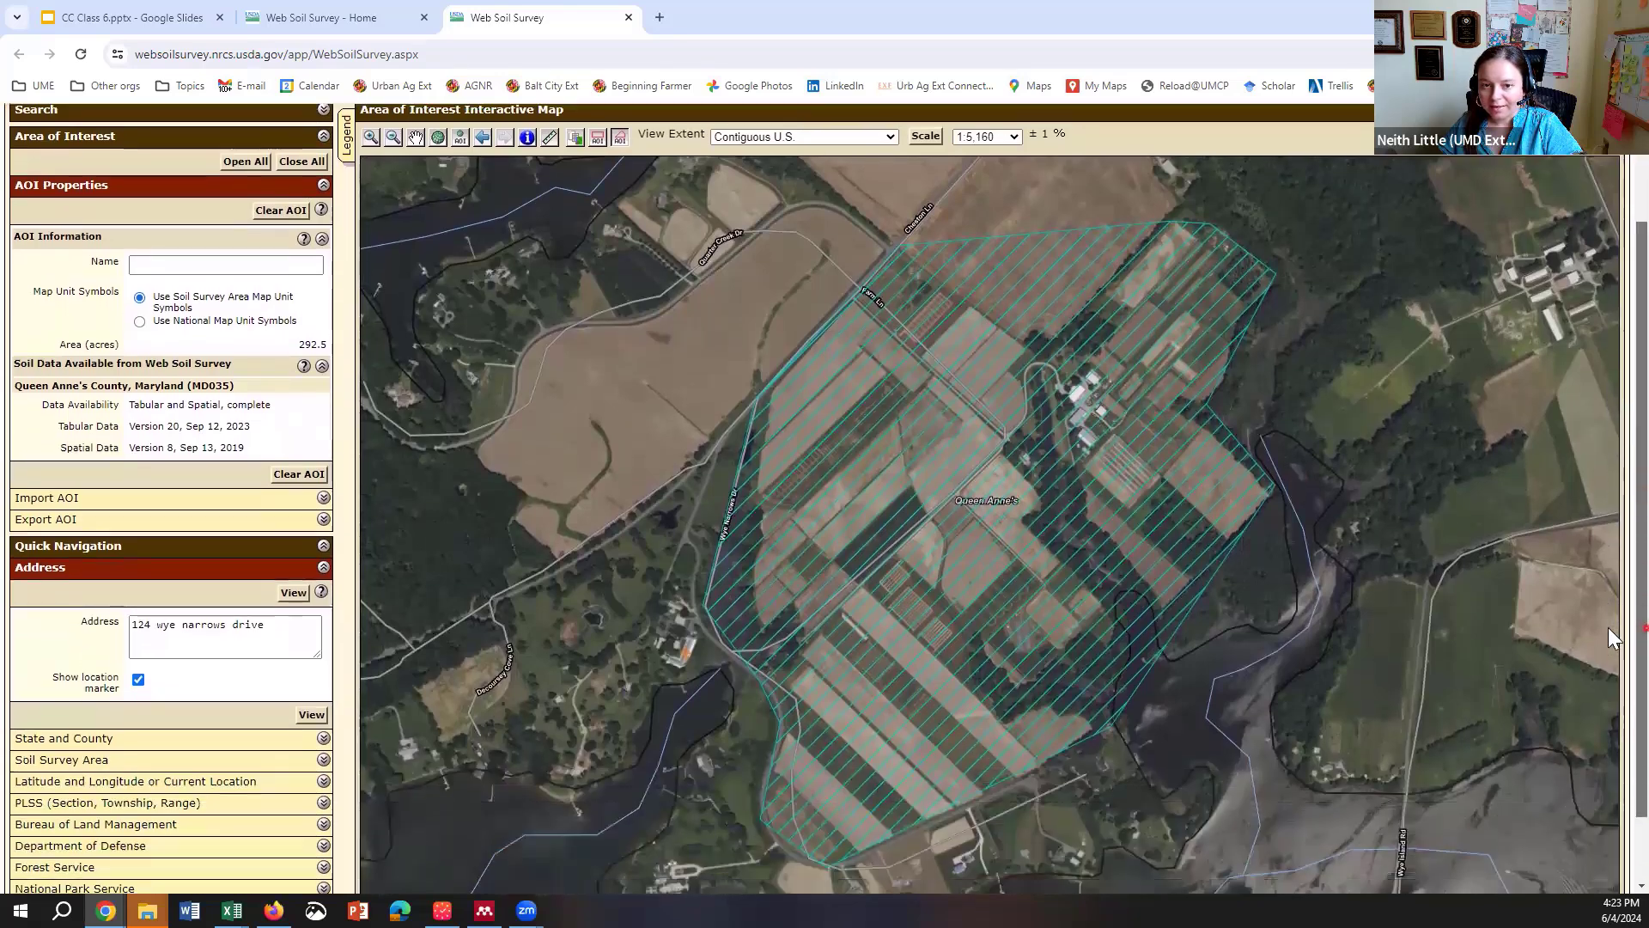
{"action": "scroll", "coordinate": [1608, 588], "scroll_direction": "up", "scroll_amount": 3}
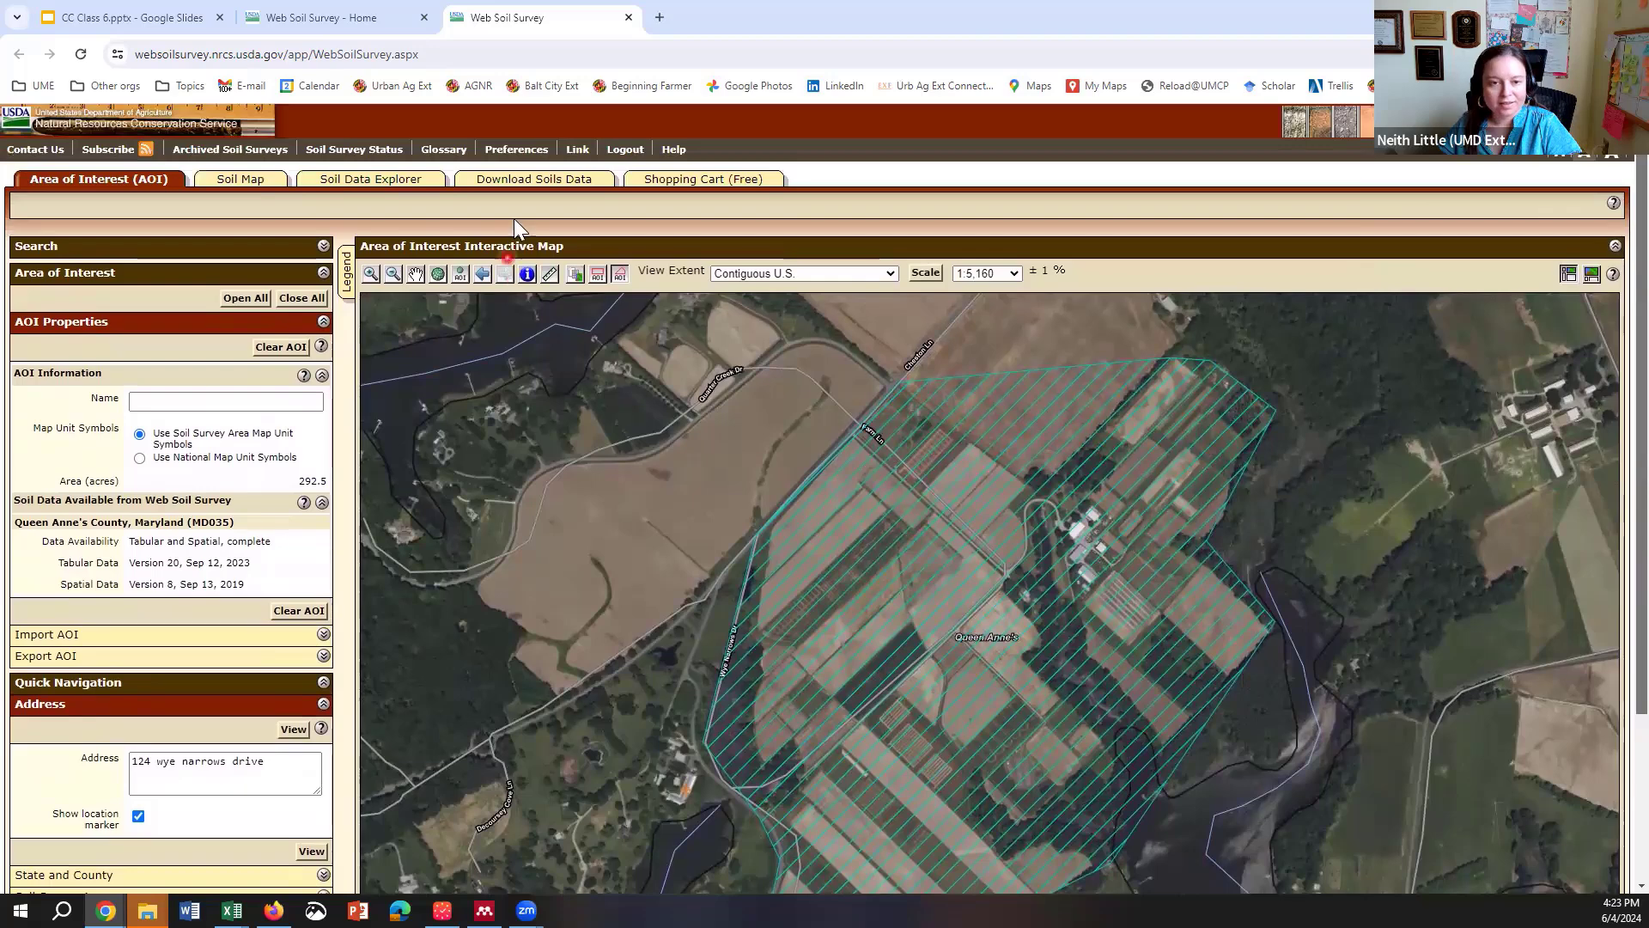
{"action": "left_click", "coordinate": [415, 277]}
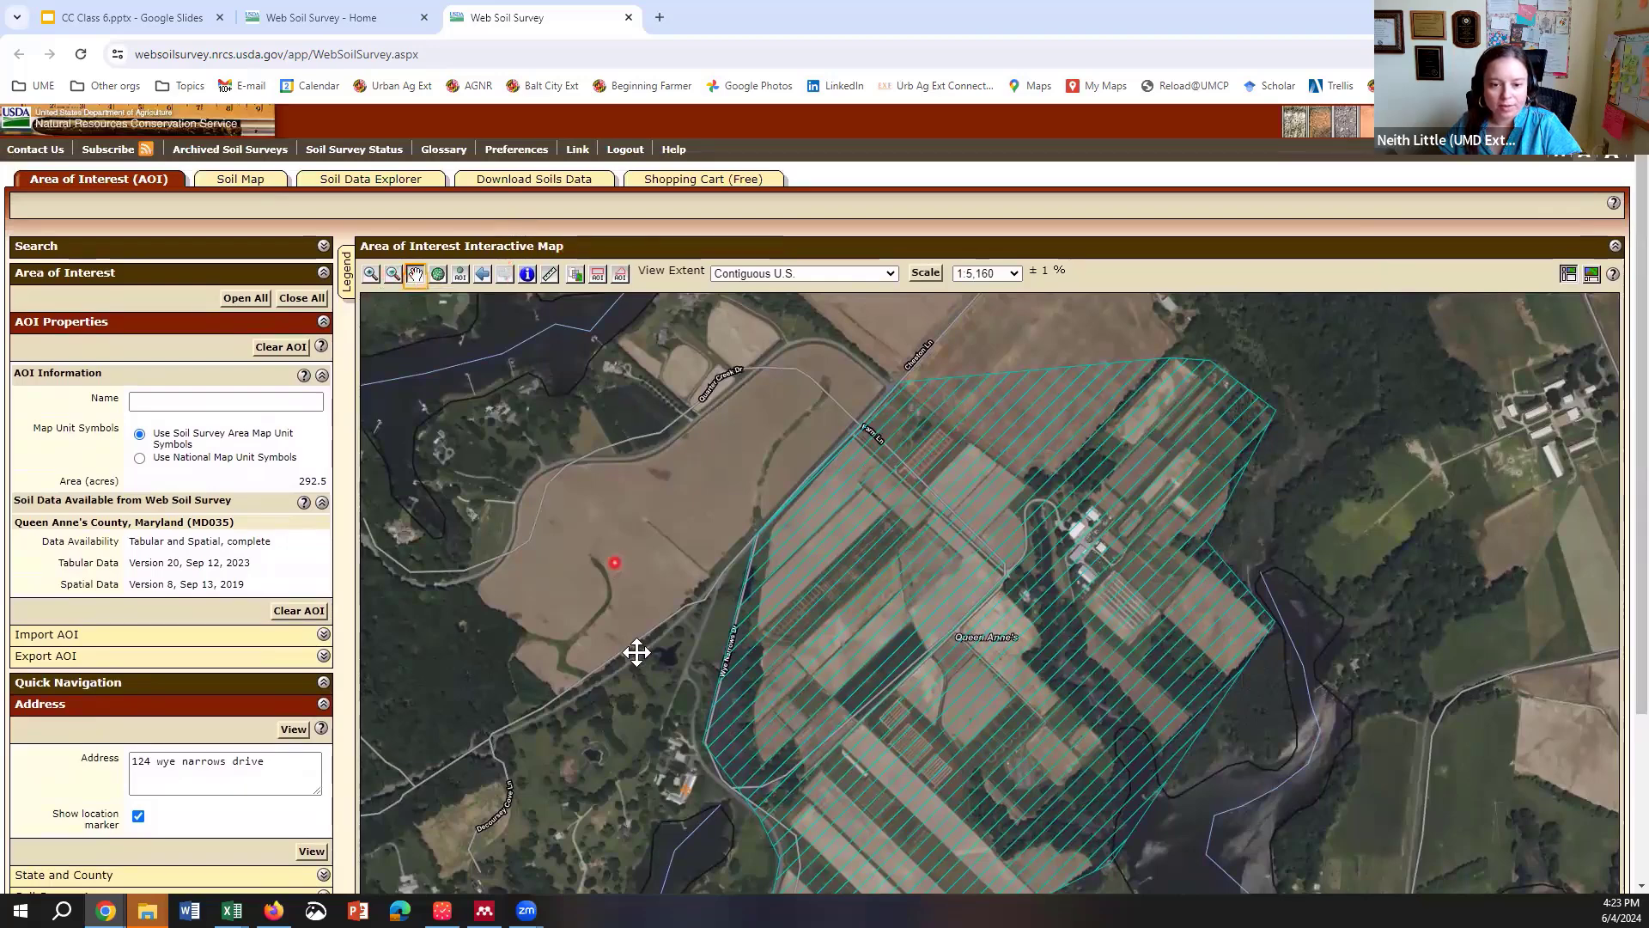
{"action": "left_click_drag", "start_coordinate": [633, 652], "coordinate": [652, 581]}
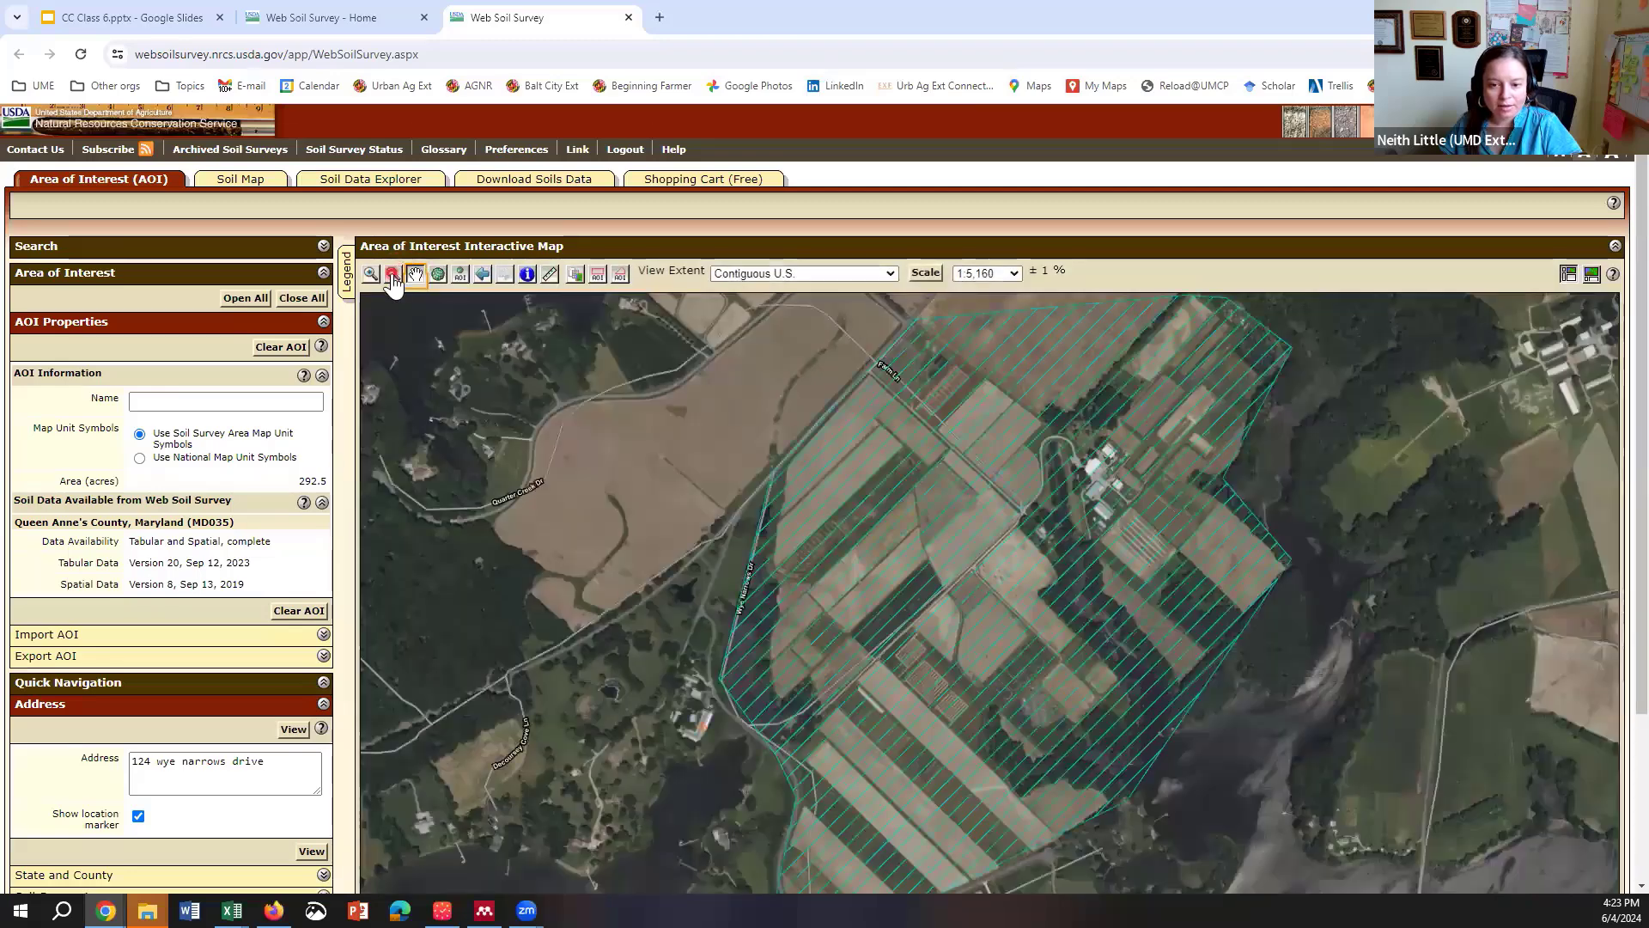
{"action": "left_click", "coordinate": [393, 273]}
{"action": "left_click", "coordinate": [595, 488]}
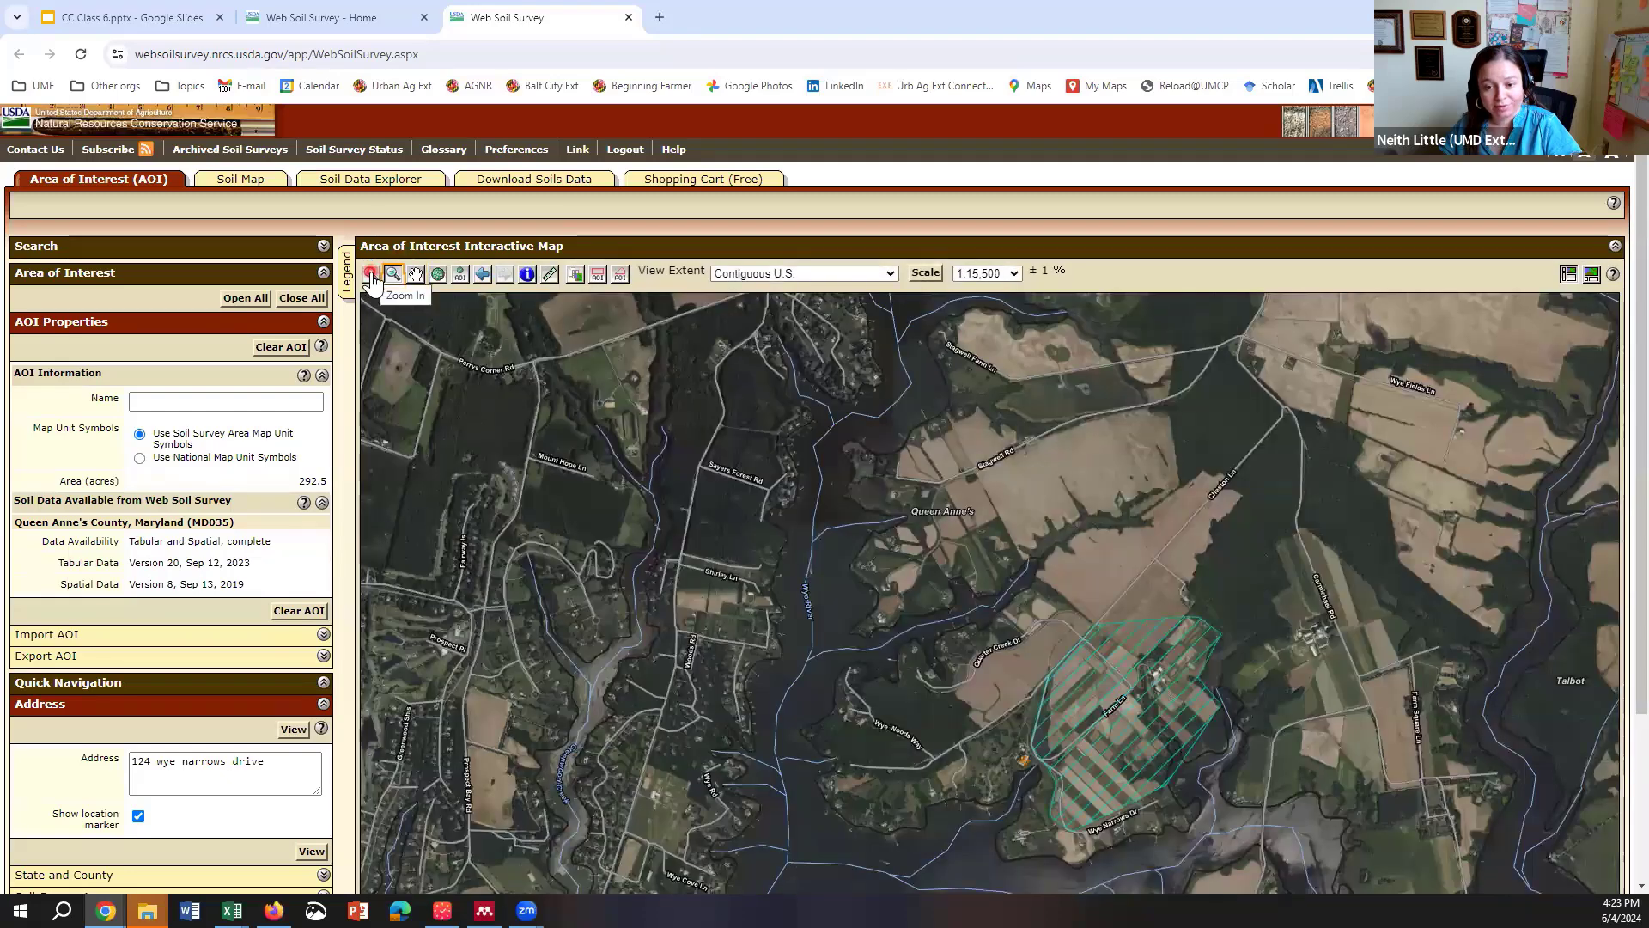
{"action": "left_click", "coordinate": [370, 275]}
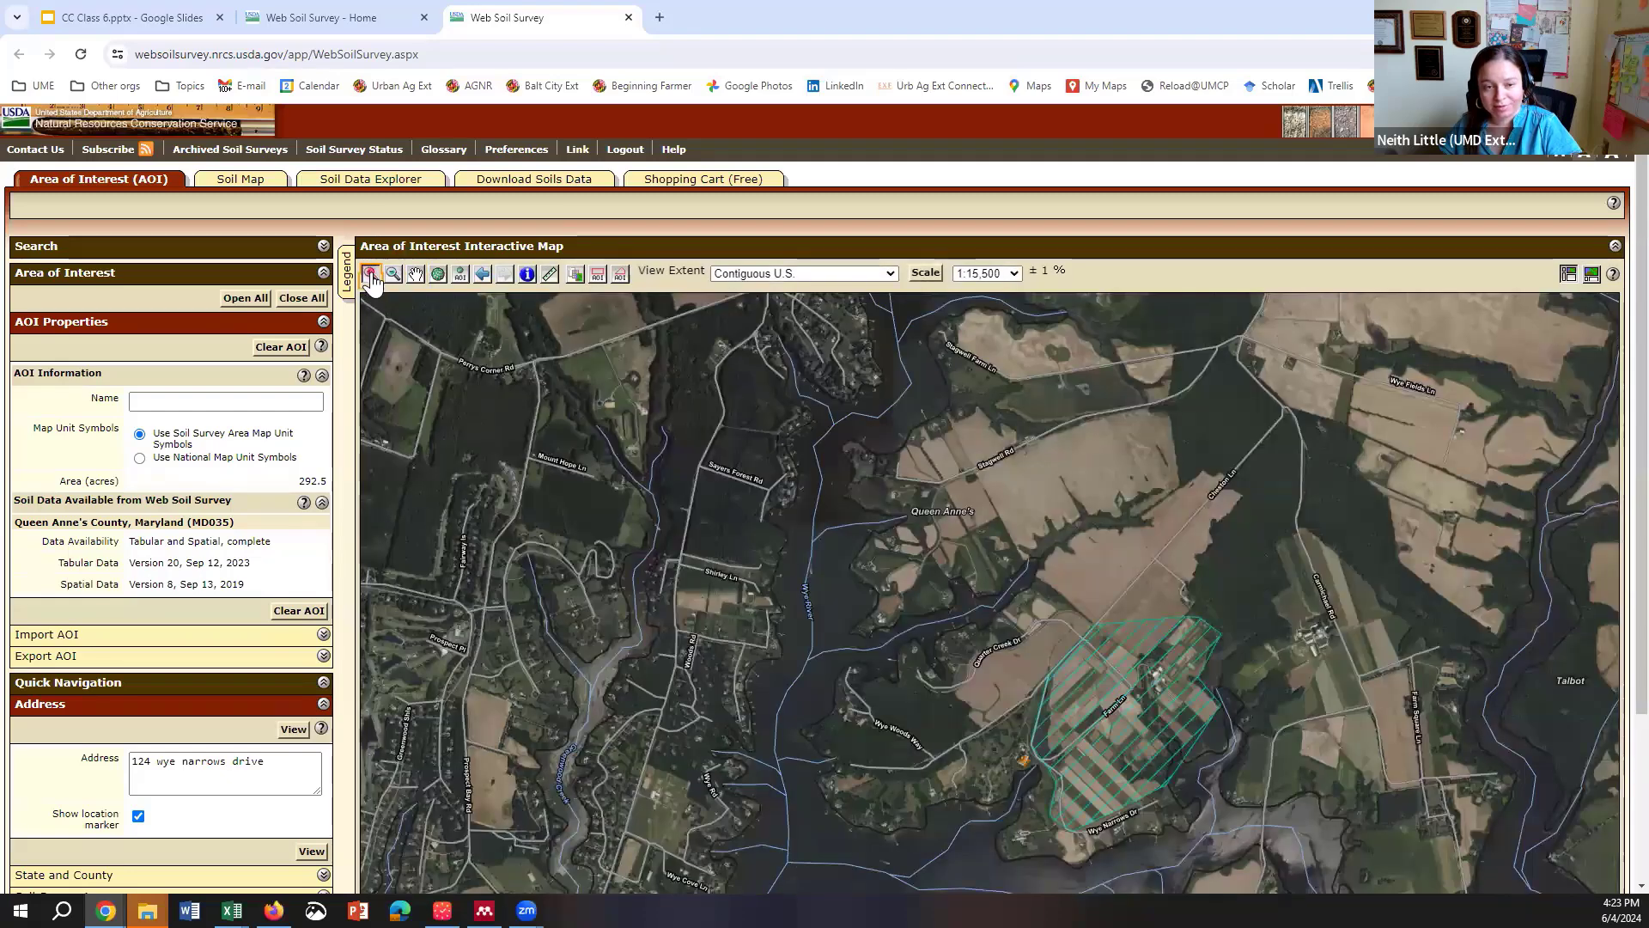
{"action": "left_click_drag", "start_coordinate": [961, 582], "coordinate": [1330, 882]}
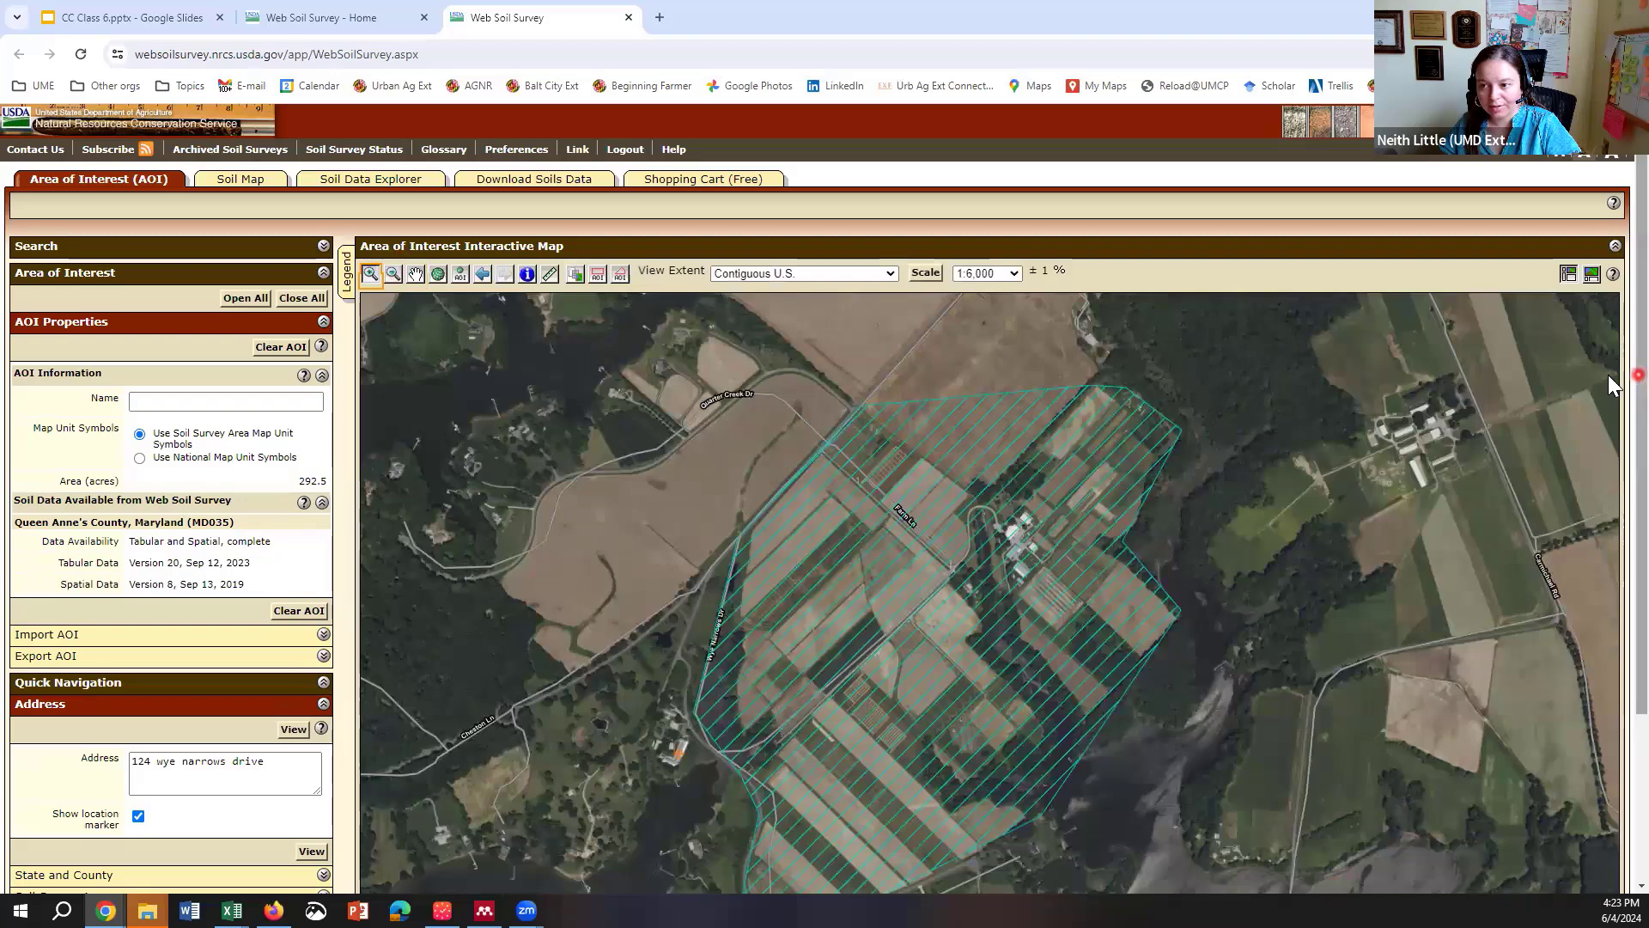
{"action": "scroll", "coordinate": [1609, 374], "scroll_direction": "down", "scroll_amount": 1}
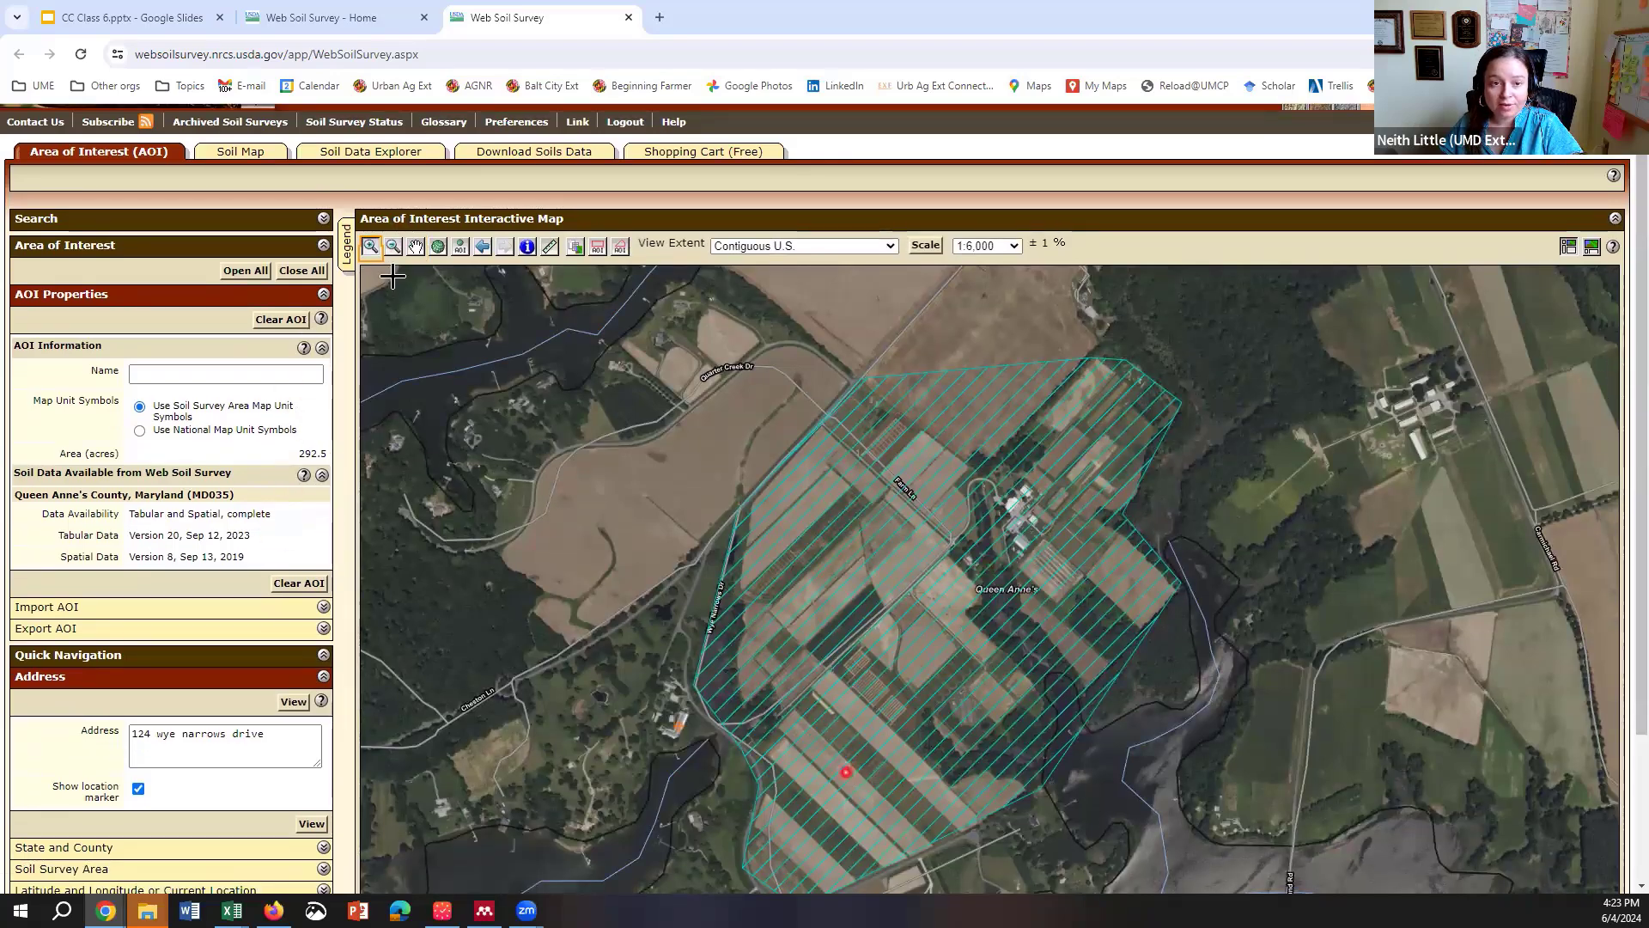
Step: Show the AOI's Soil Map and legend at 110% browser zoom, with MqA covering 141.0 acres
{"action": "left_click", "coordinate": [227, 151]}
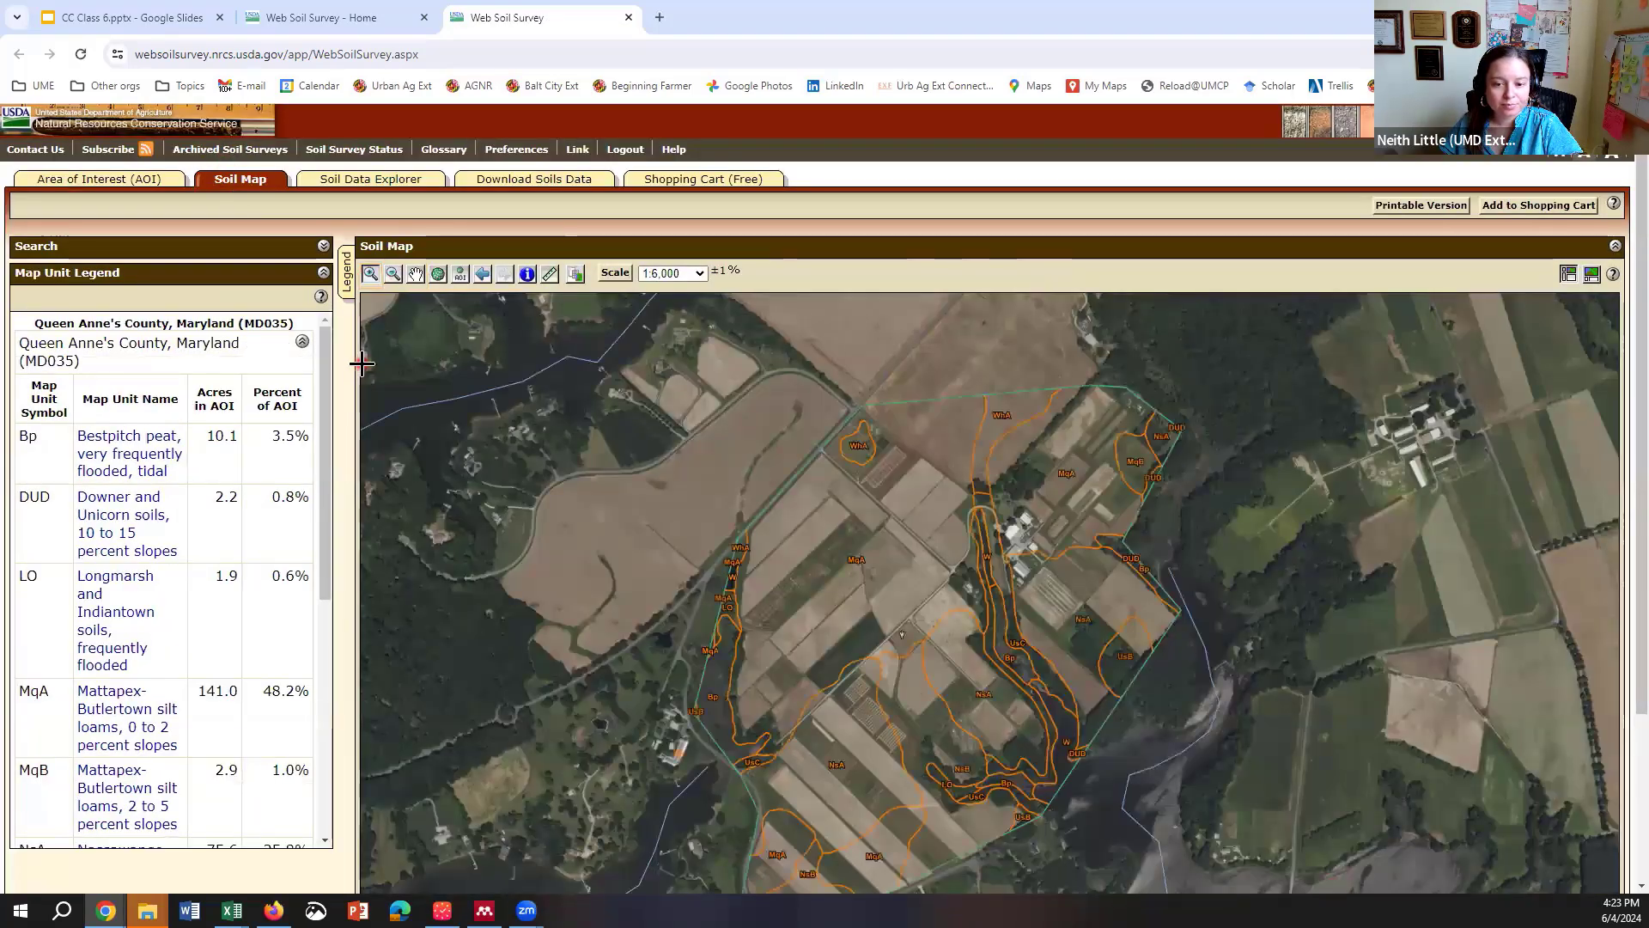
{"action": "scroll", "coordinate": [1611, 461], "scroll_direction": "down", "scroll_amount": 1}
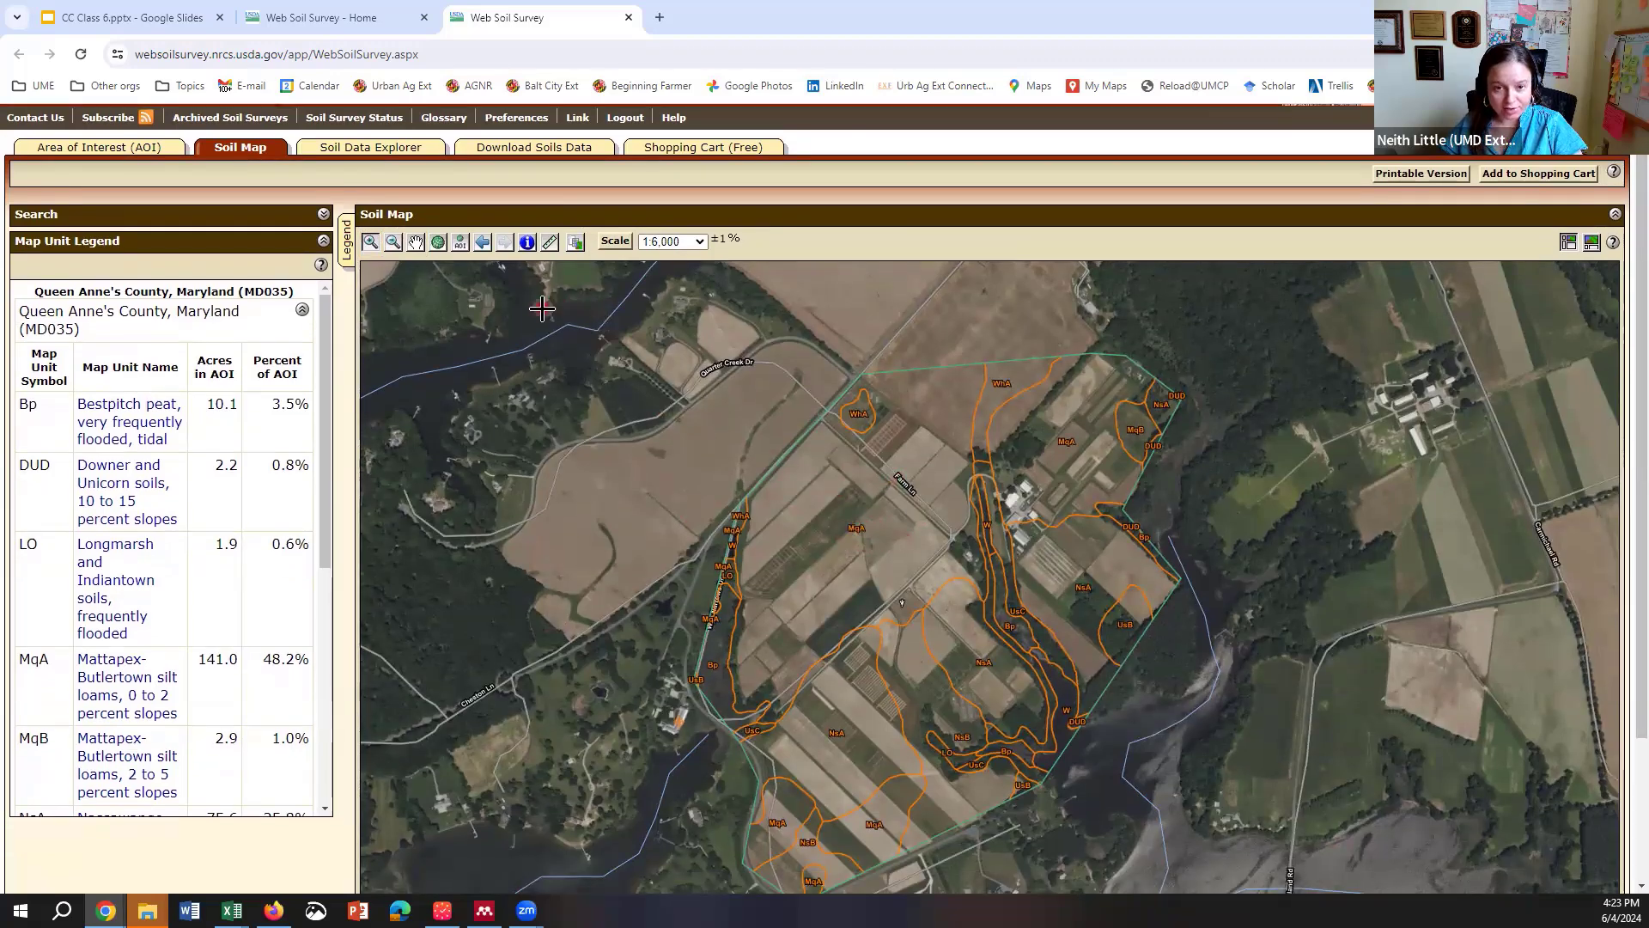
{"action": "key", "text": "ctrl+plus"}
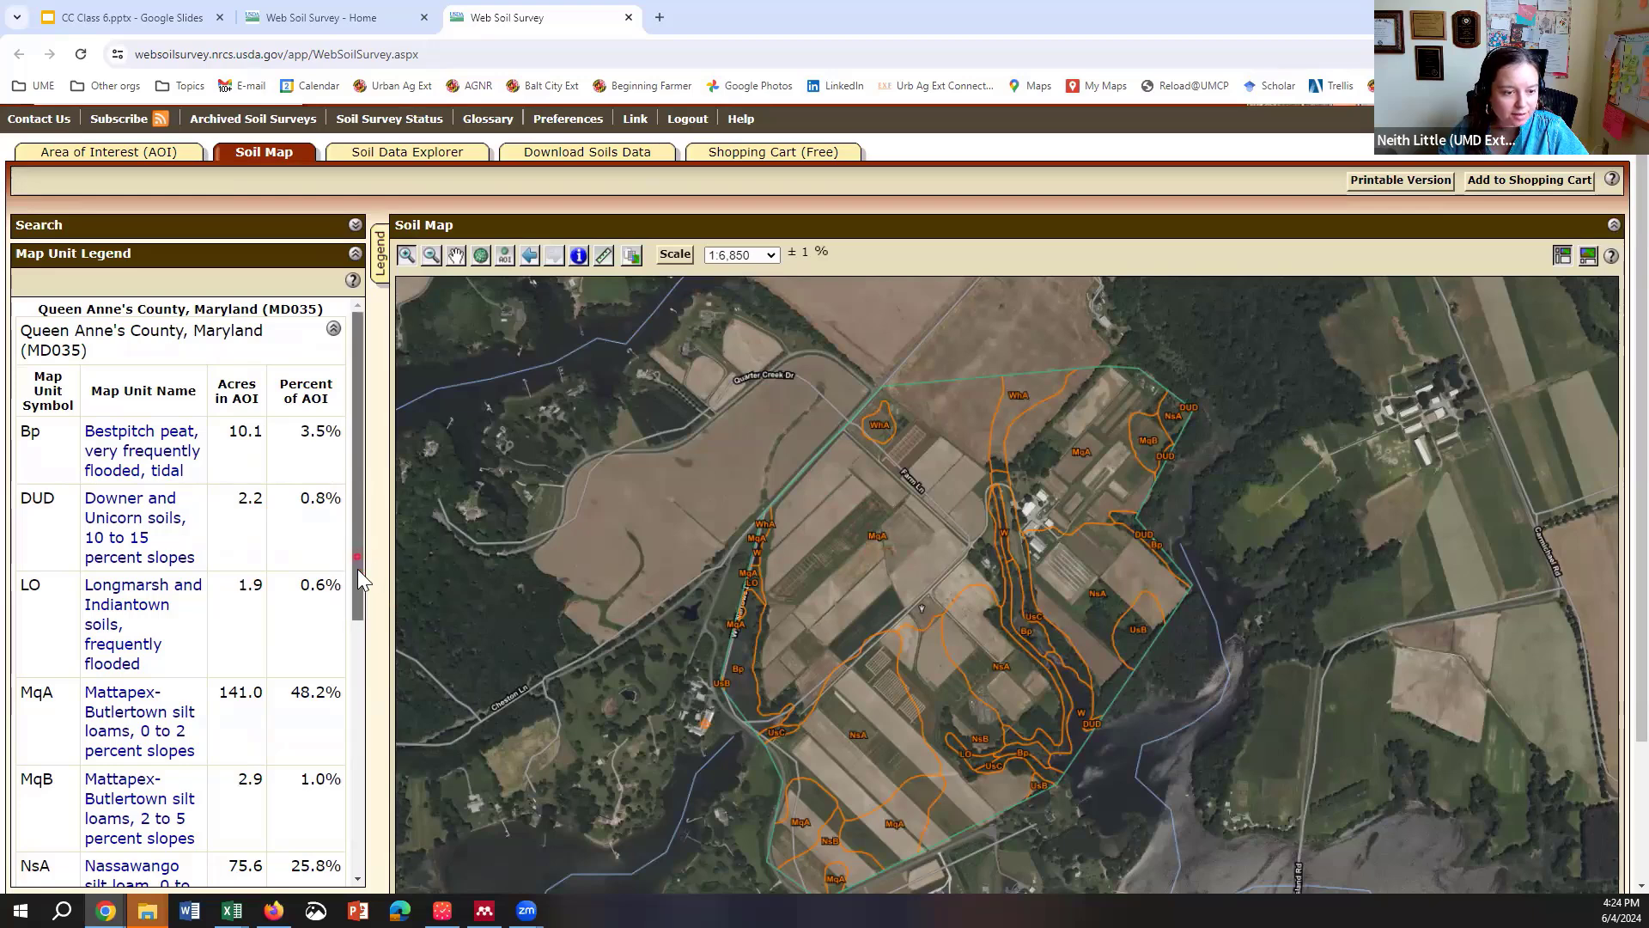
{"action": "scroll", "coordinate": [359, 573], "scroll_direction": "down", "scroll_amount": 1}
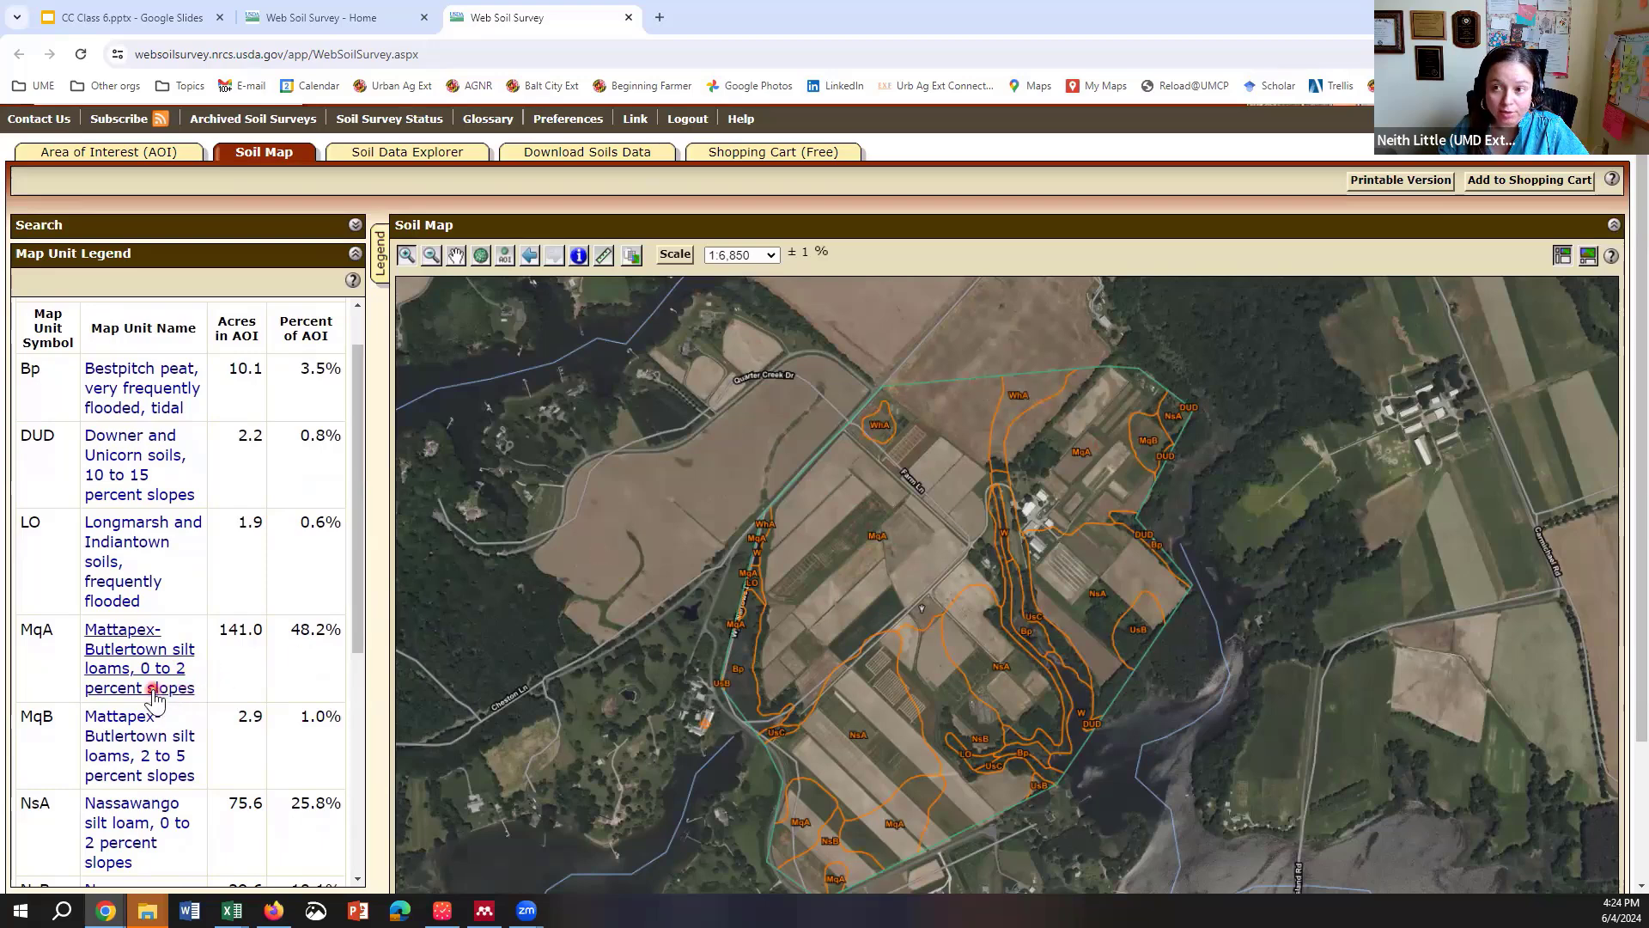
{"action": "left_click", "coordinate": [212, 668]}
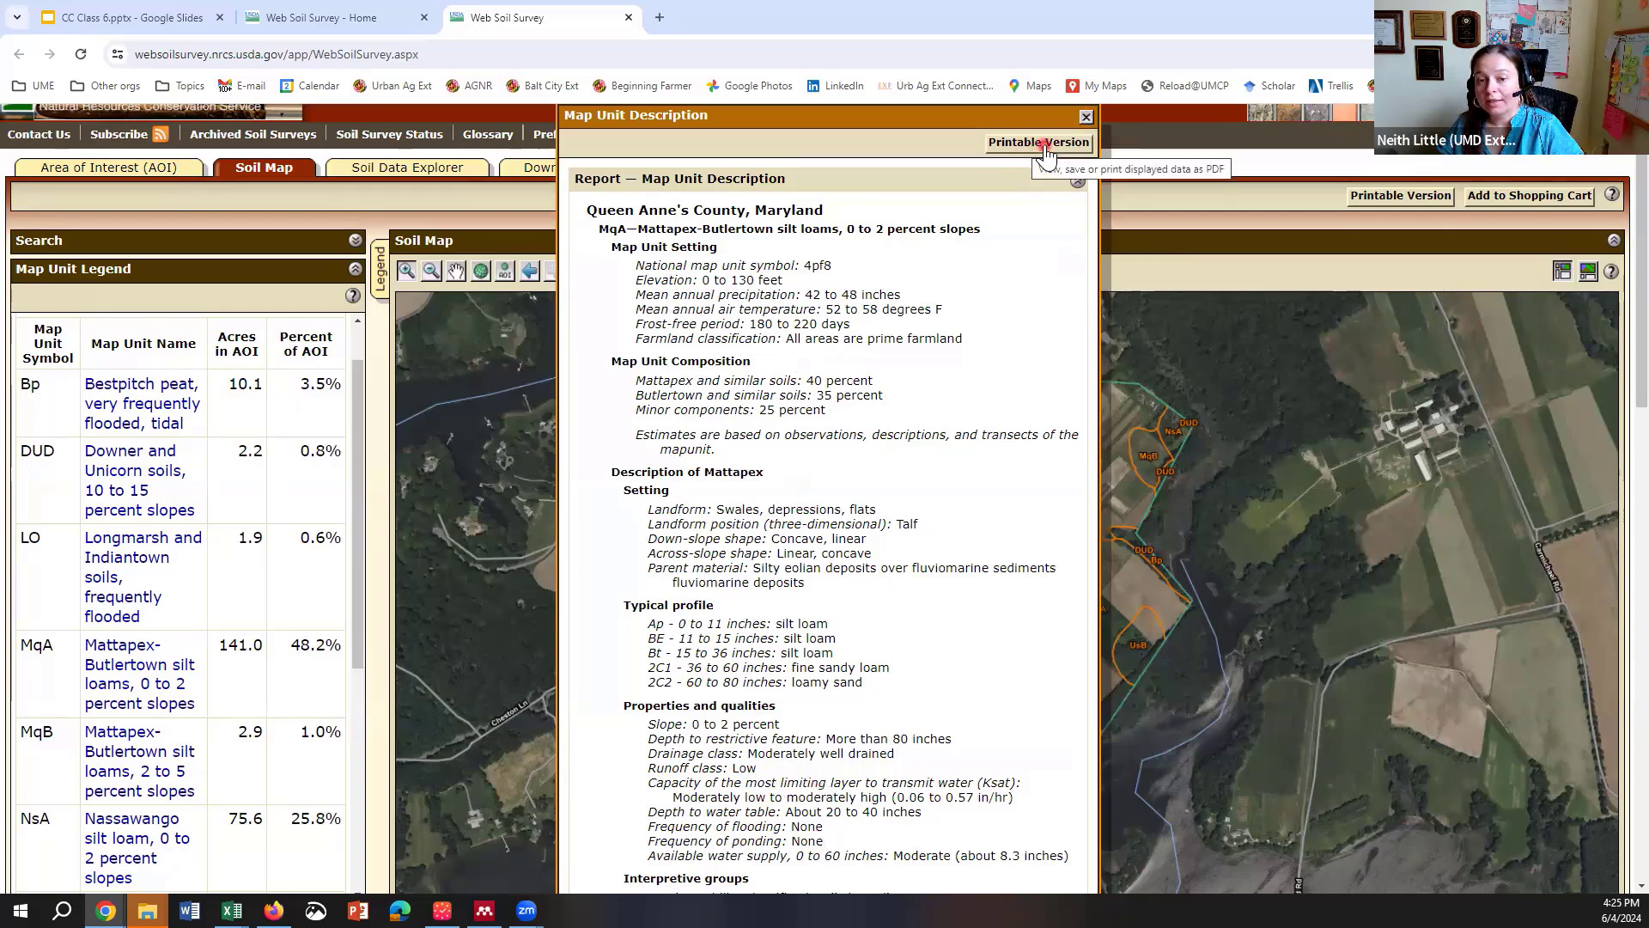
{"action": "left_click", "coordinate": [1086, 116]}
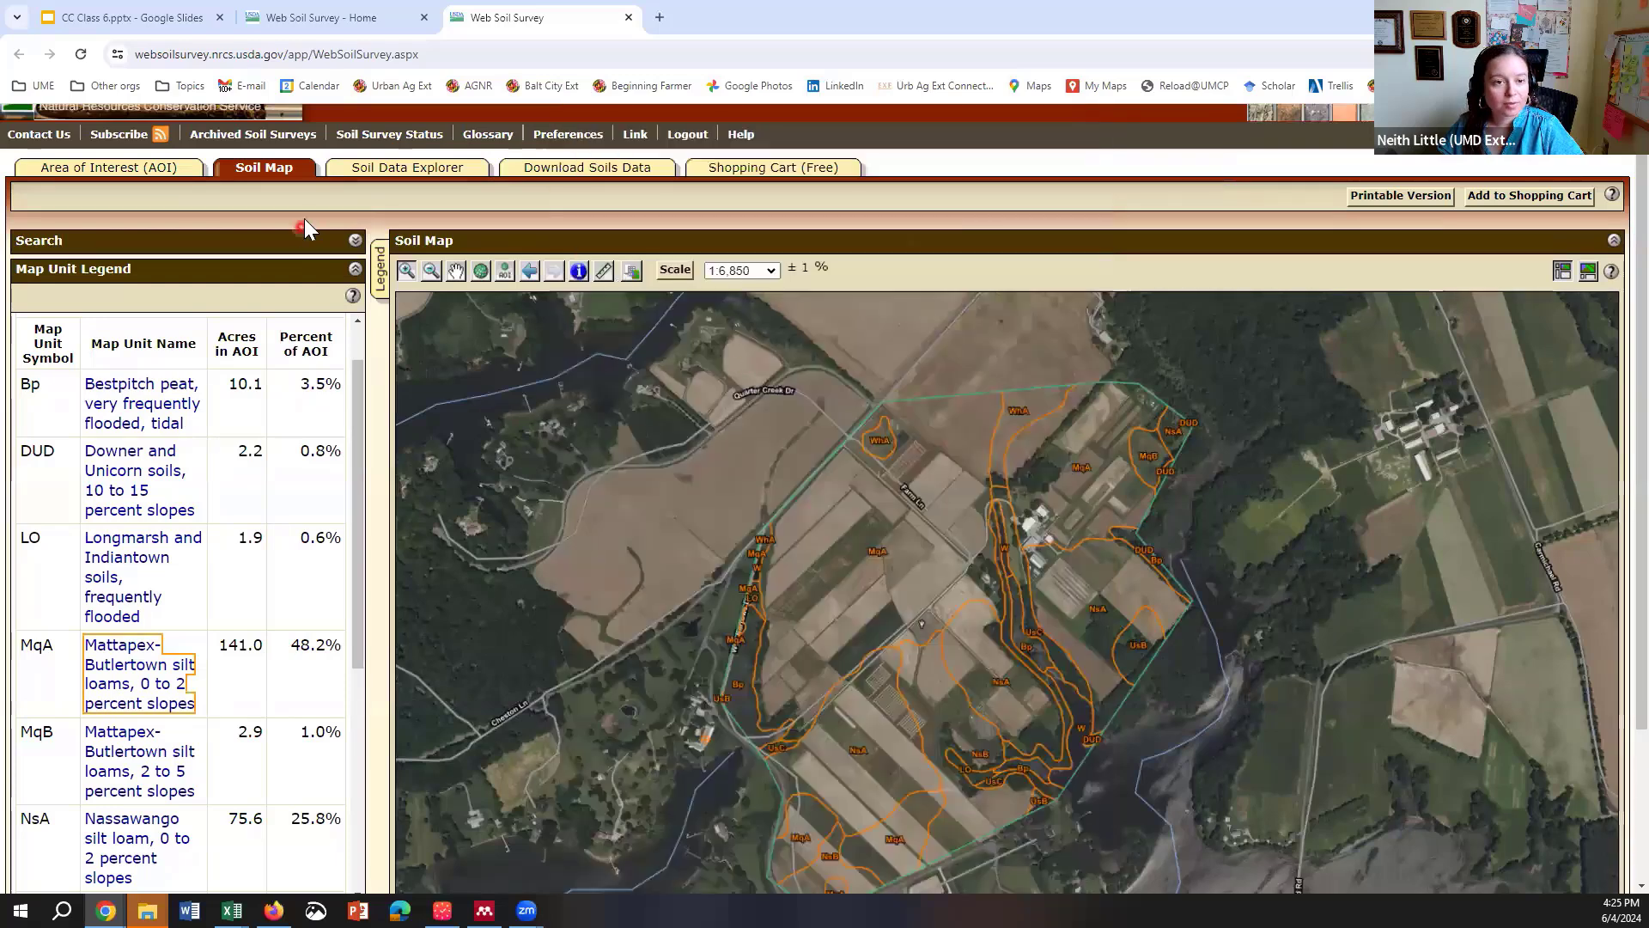
Step: In Soil Data Explorer's Suitabilities and Limitations, expand Vegetative Productivity > Yields of Non-Irrigated Crops (Component)
{"action": "left_click", "coordinate": [385, 169]}
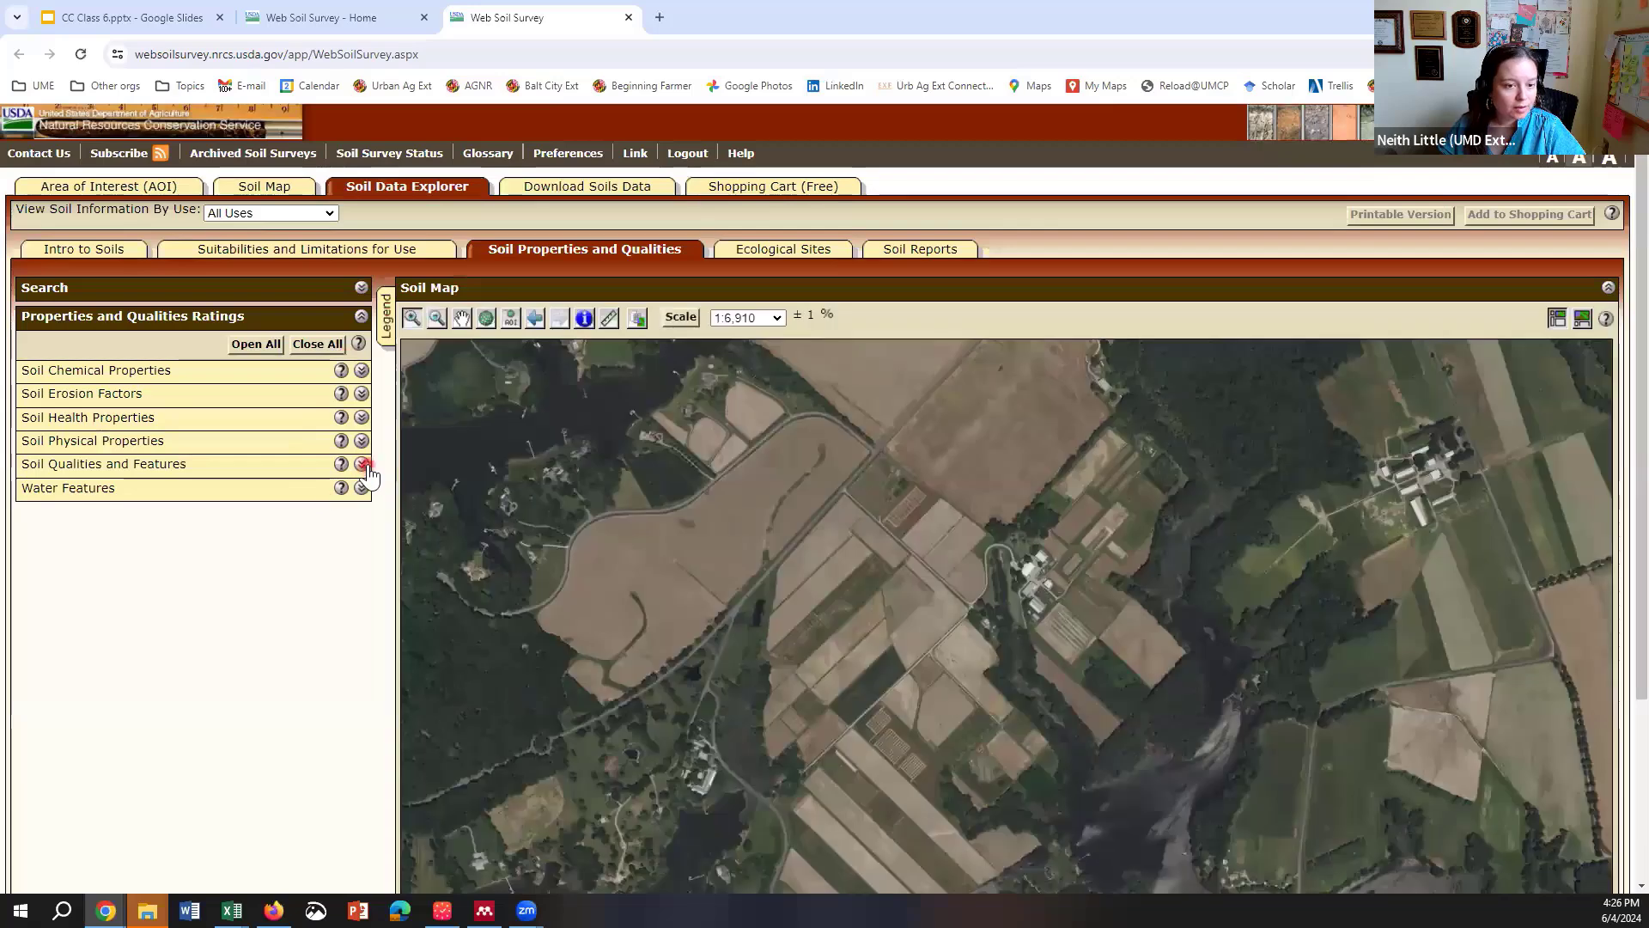
{"action": "left_click", "coordinate": [352, 251]}
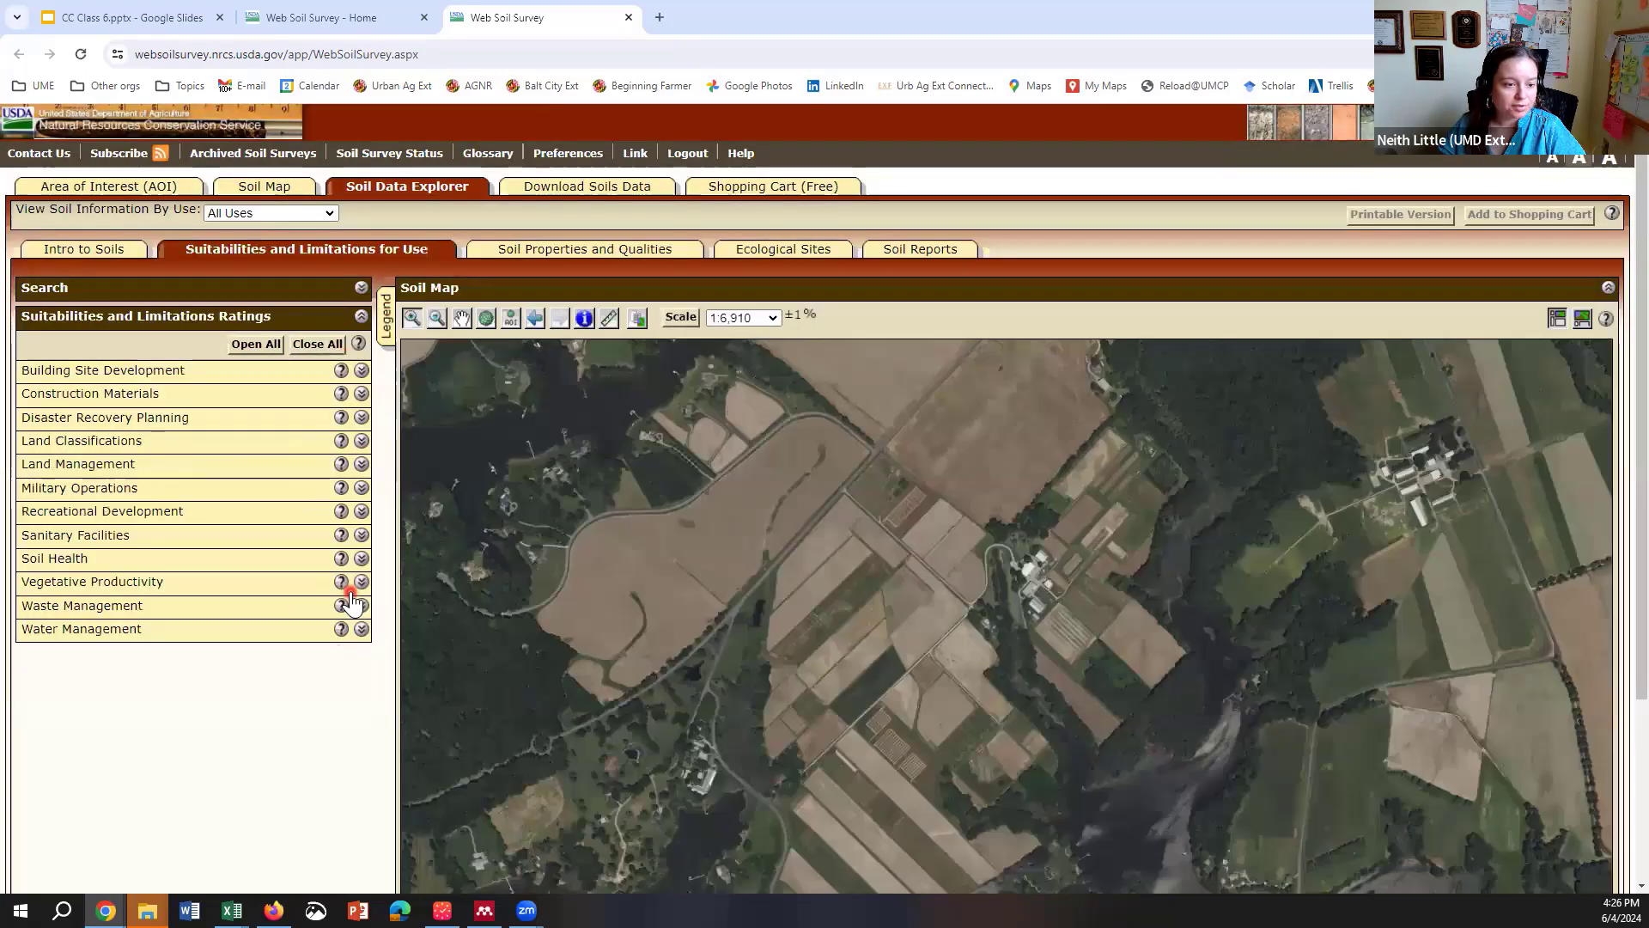
{"action": "left_click", "coordinate": [361, 582]}
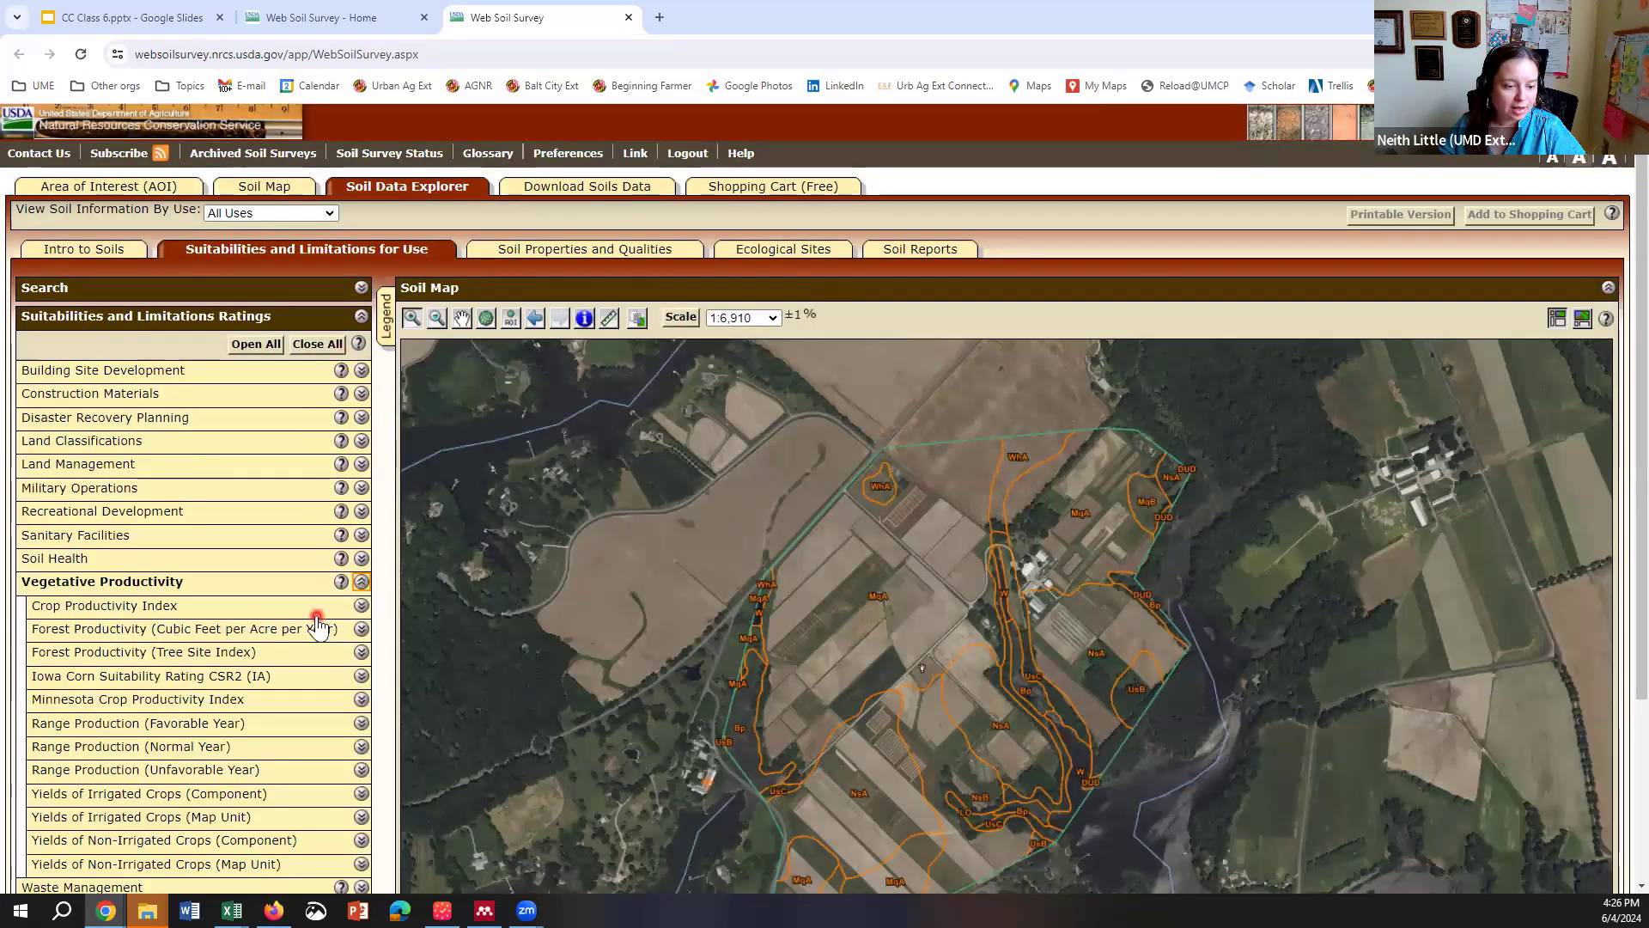
{"action": "scroll", "coordinate": [291, 773], "scroll_direction": "down", "scroll_amount": 1}
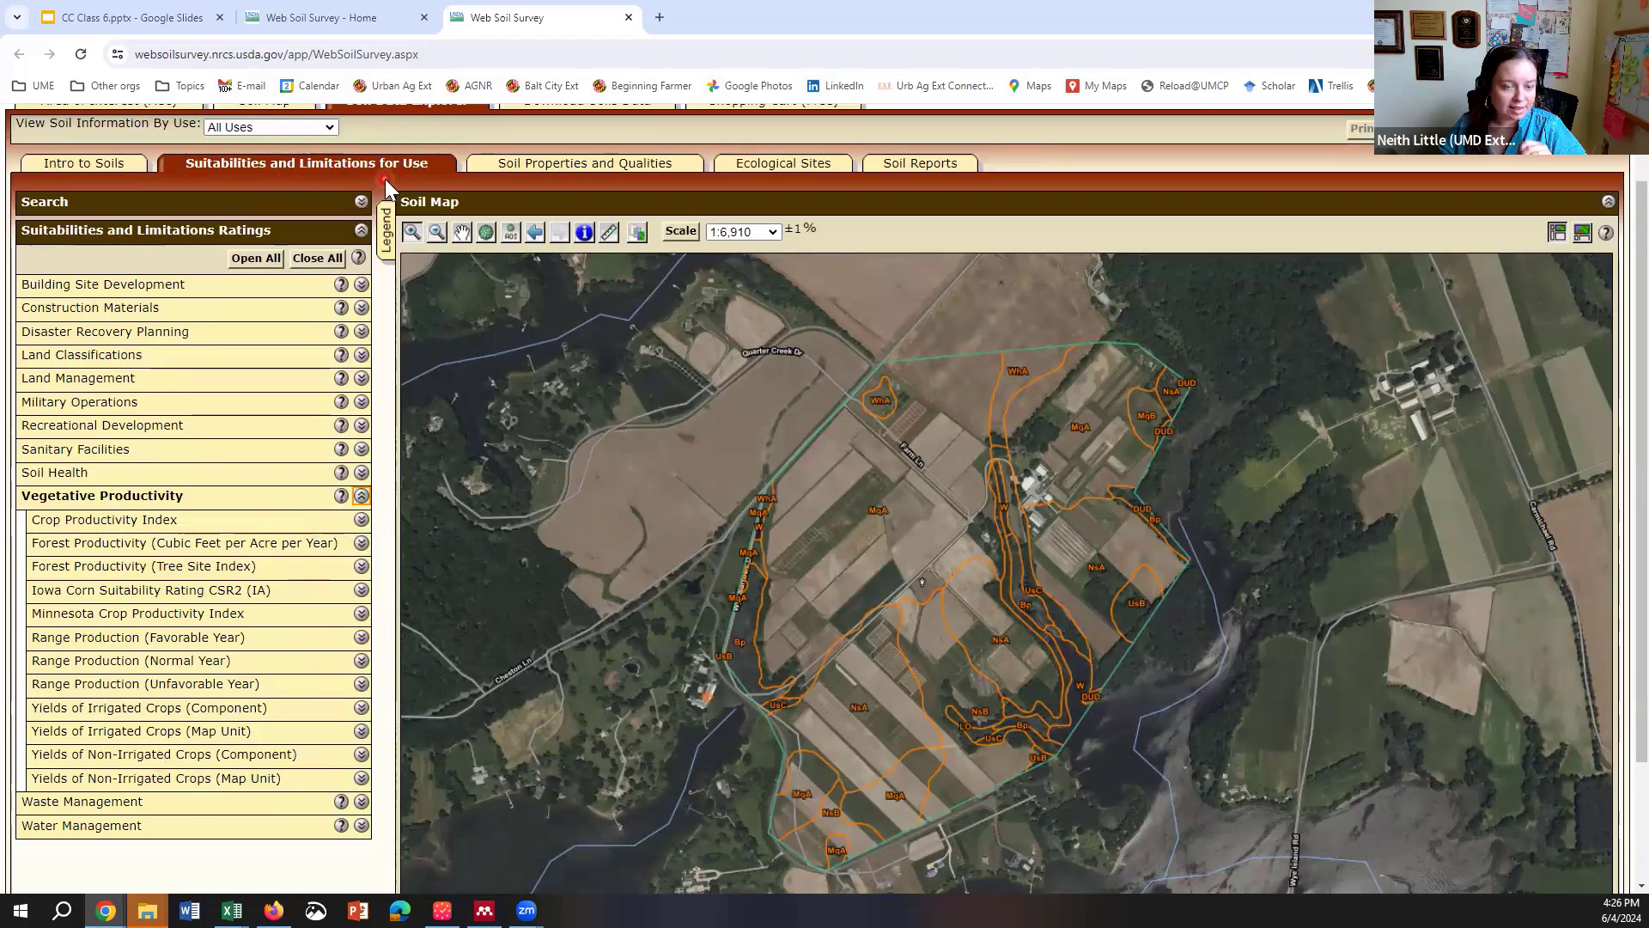
{"action": "left_click", "coordinate": [362, 755]}
{"action": "scroll", "coordinate": [296, 721], "scroll_direction": "down", "scroll_amount": 3}
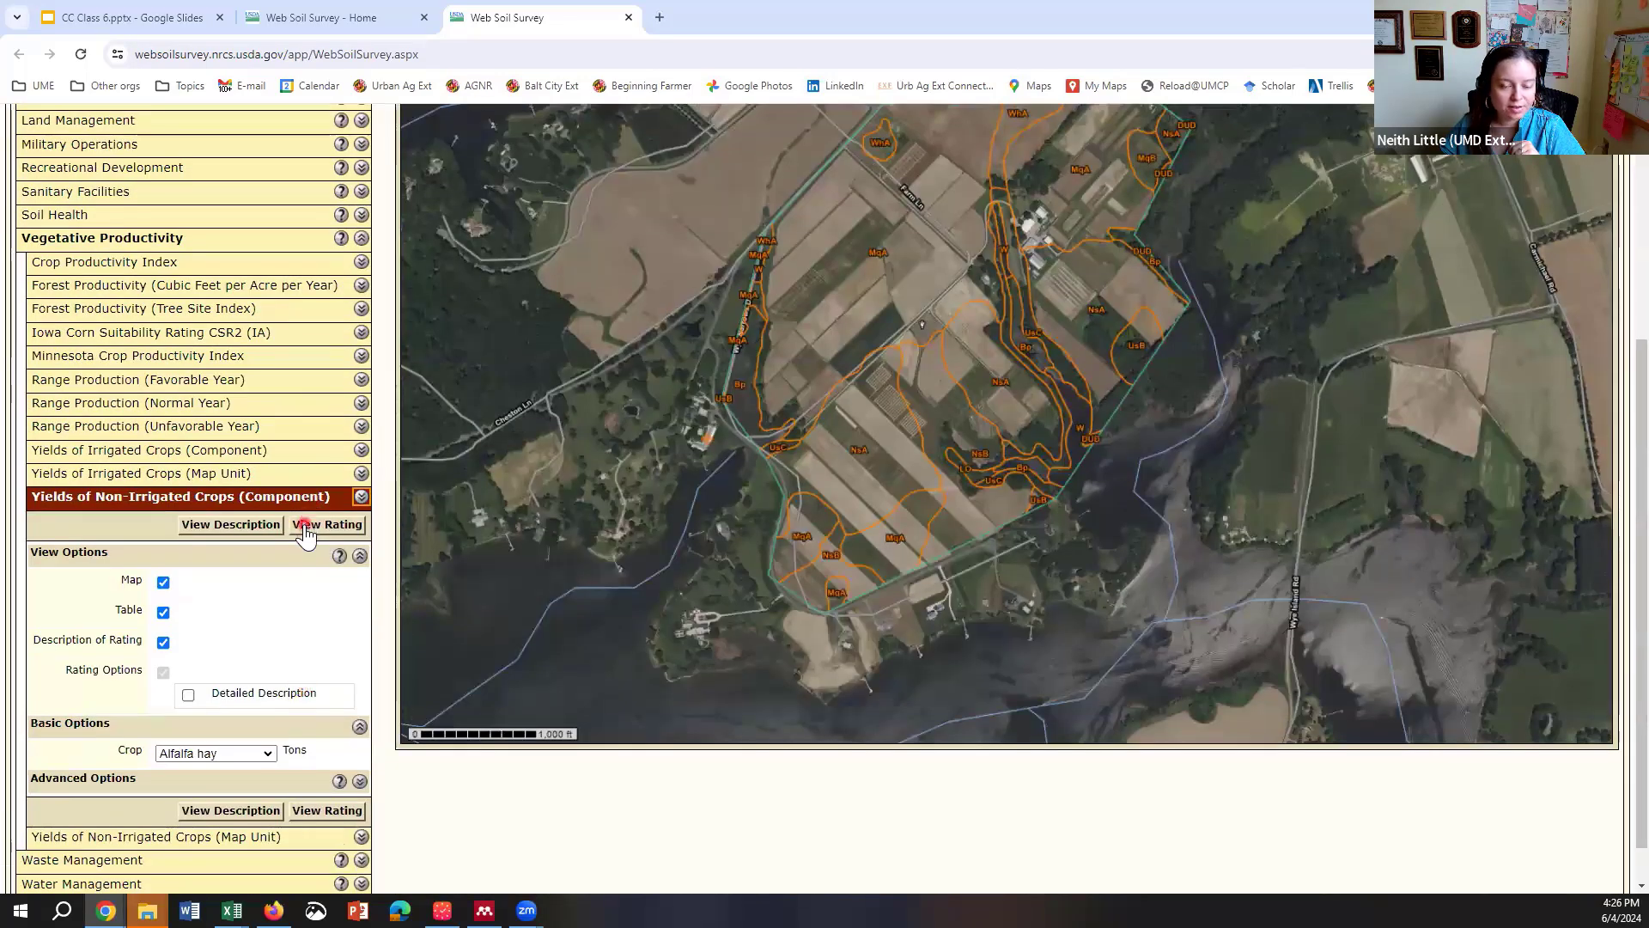
Step: Map non-irrigated Corn yields (Bu) and show the rating class legend
{"action": "left_click", "coordinate": [305, 526]}
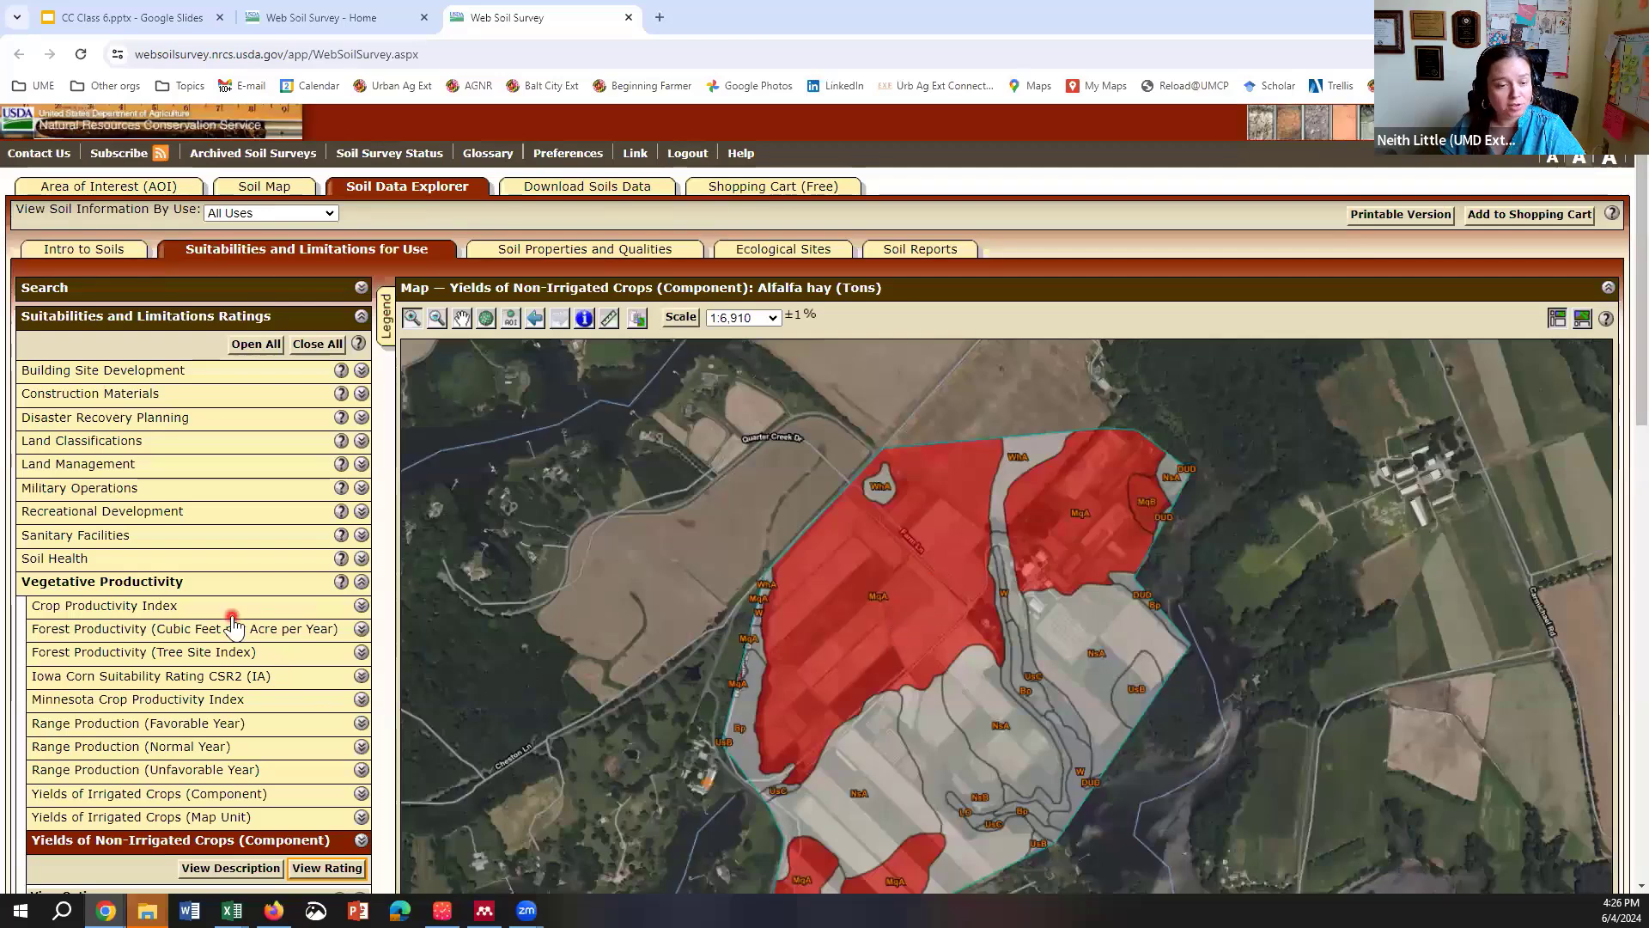
{"action": "scroll", "coordinate": [232, 625], "scroll_direction": "down", "scroll_amount": 4}
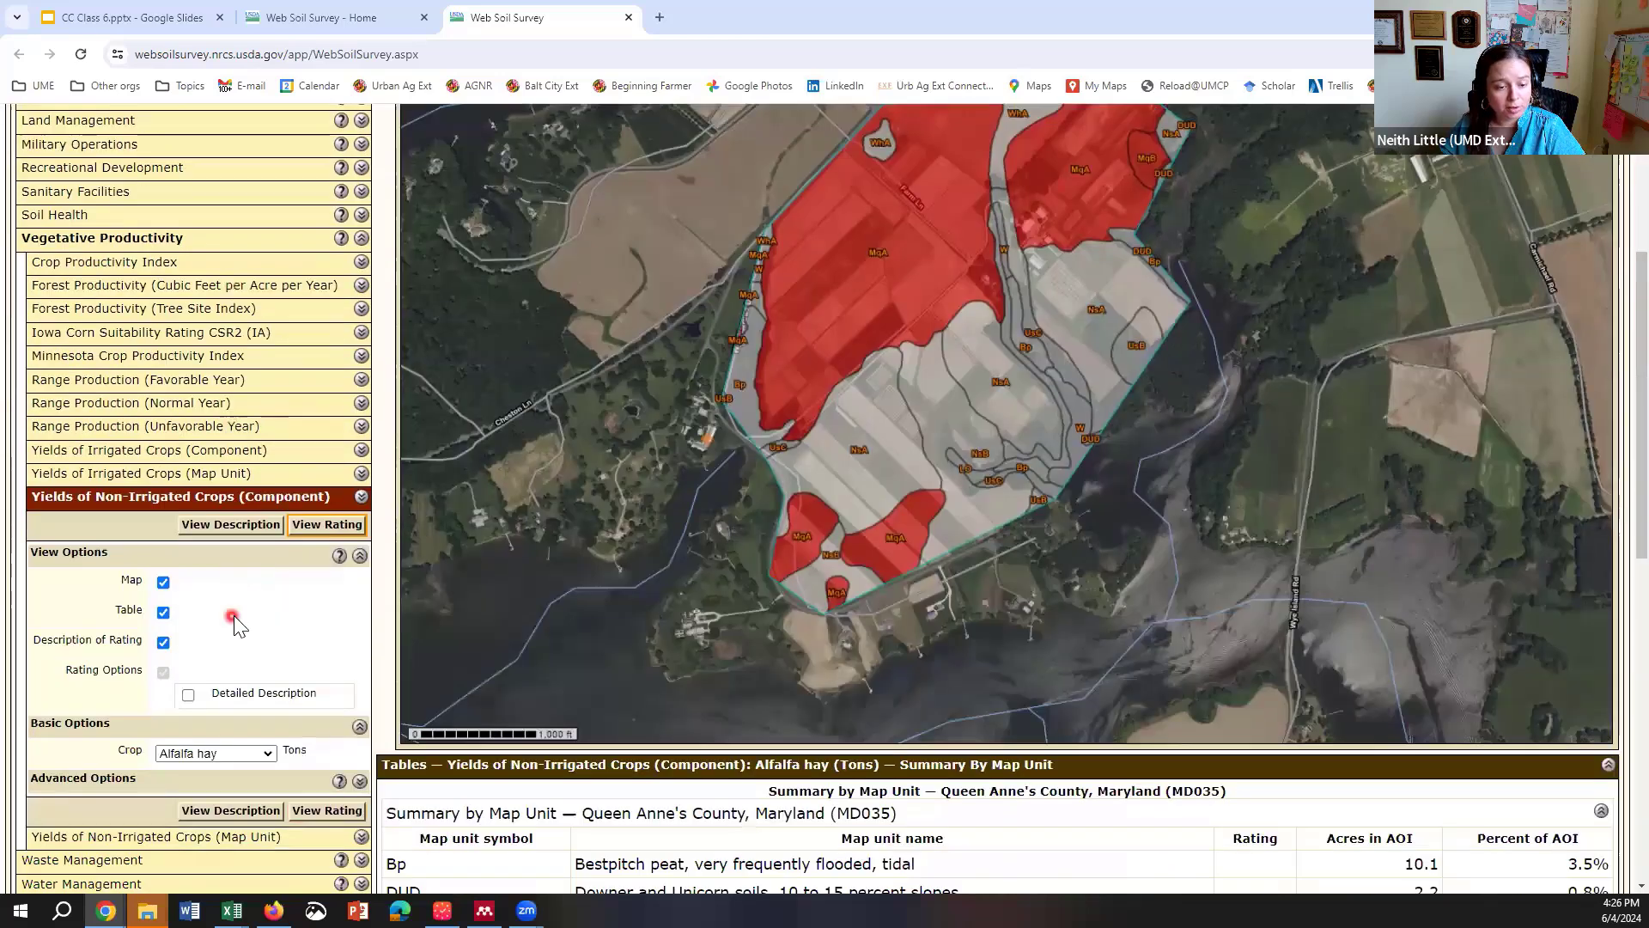
{"action": "left_click", "coordinate": [269, 754]}
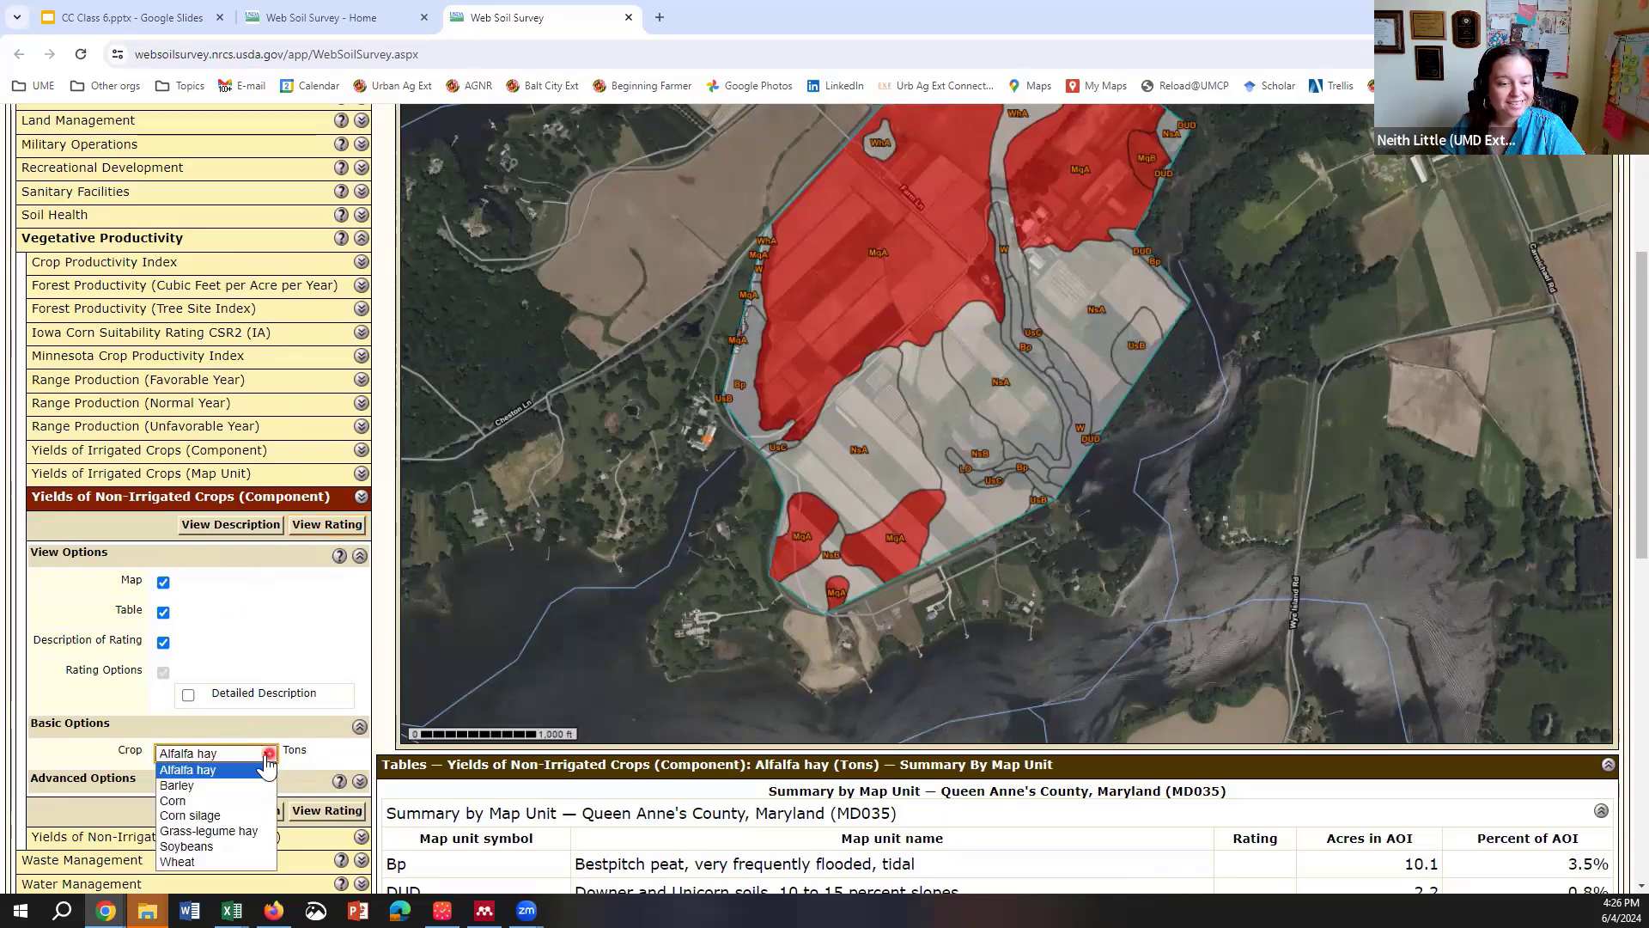
{"action": "left_click", "coordinate": [225, 802]}
{"action": "left_click", "coordinate": [311, 523]}
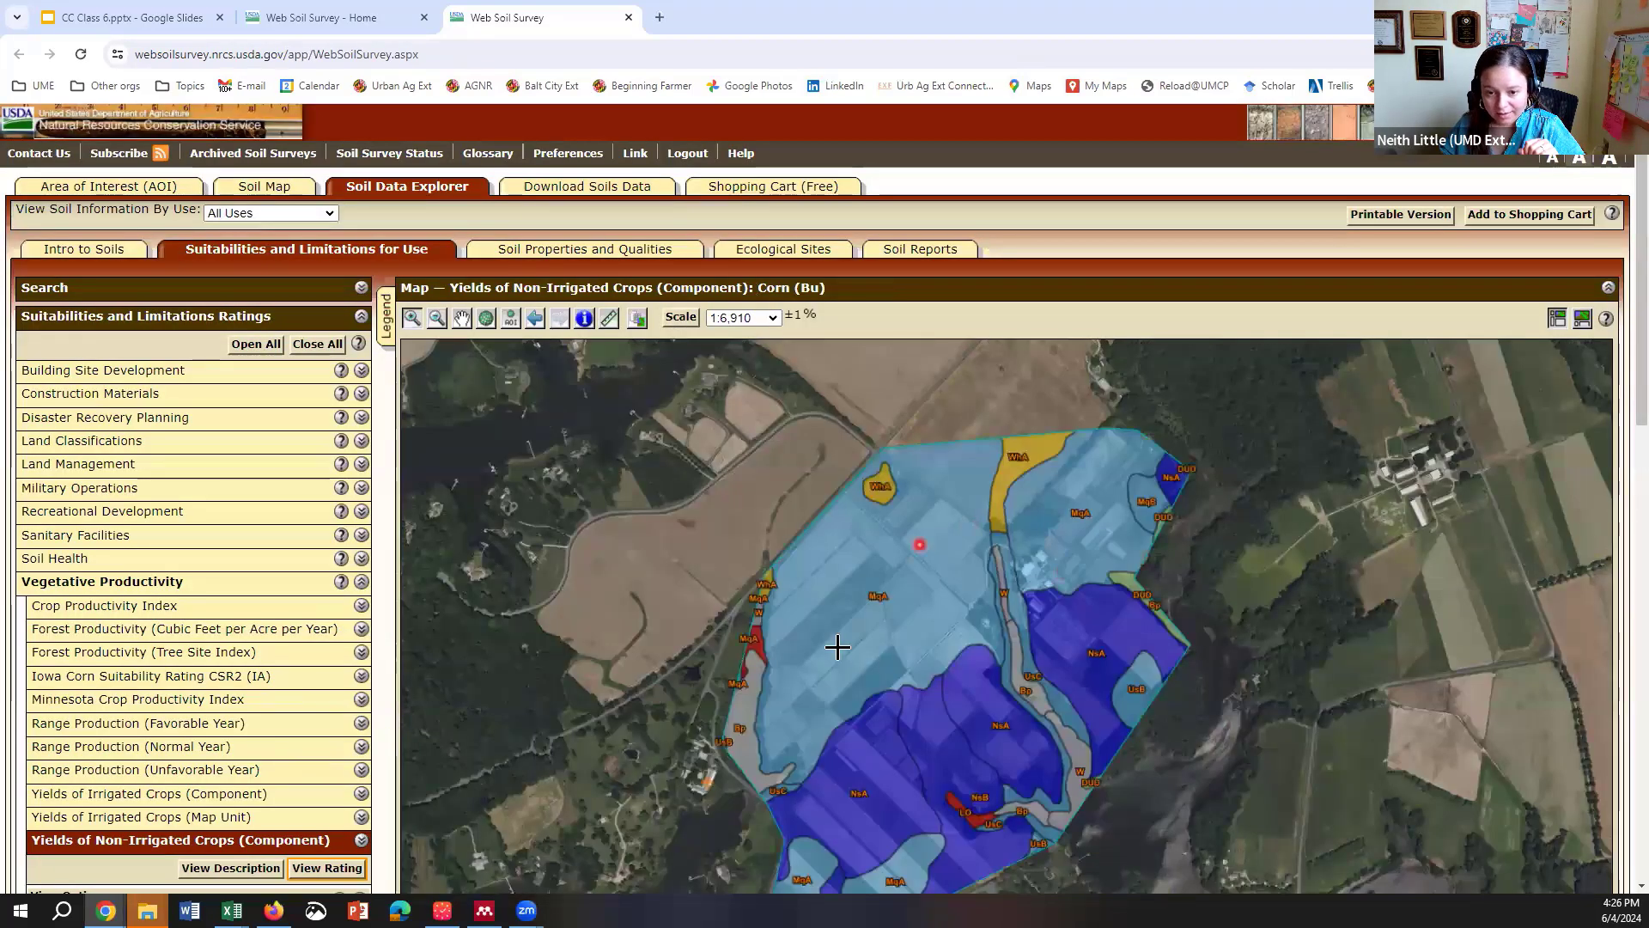
{"action": "scroll", "coordinate": [1612, 376], "scroll_direction": "down", "scroll_amount": 1}
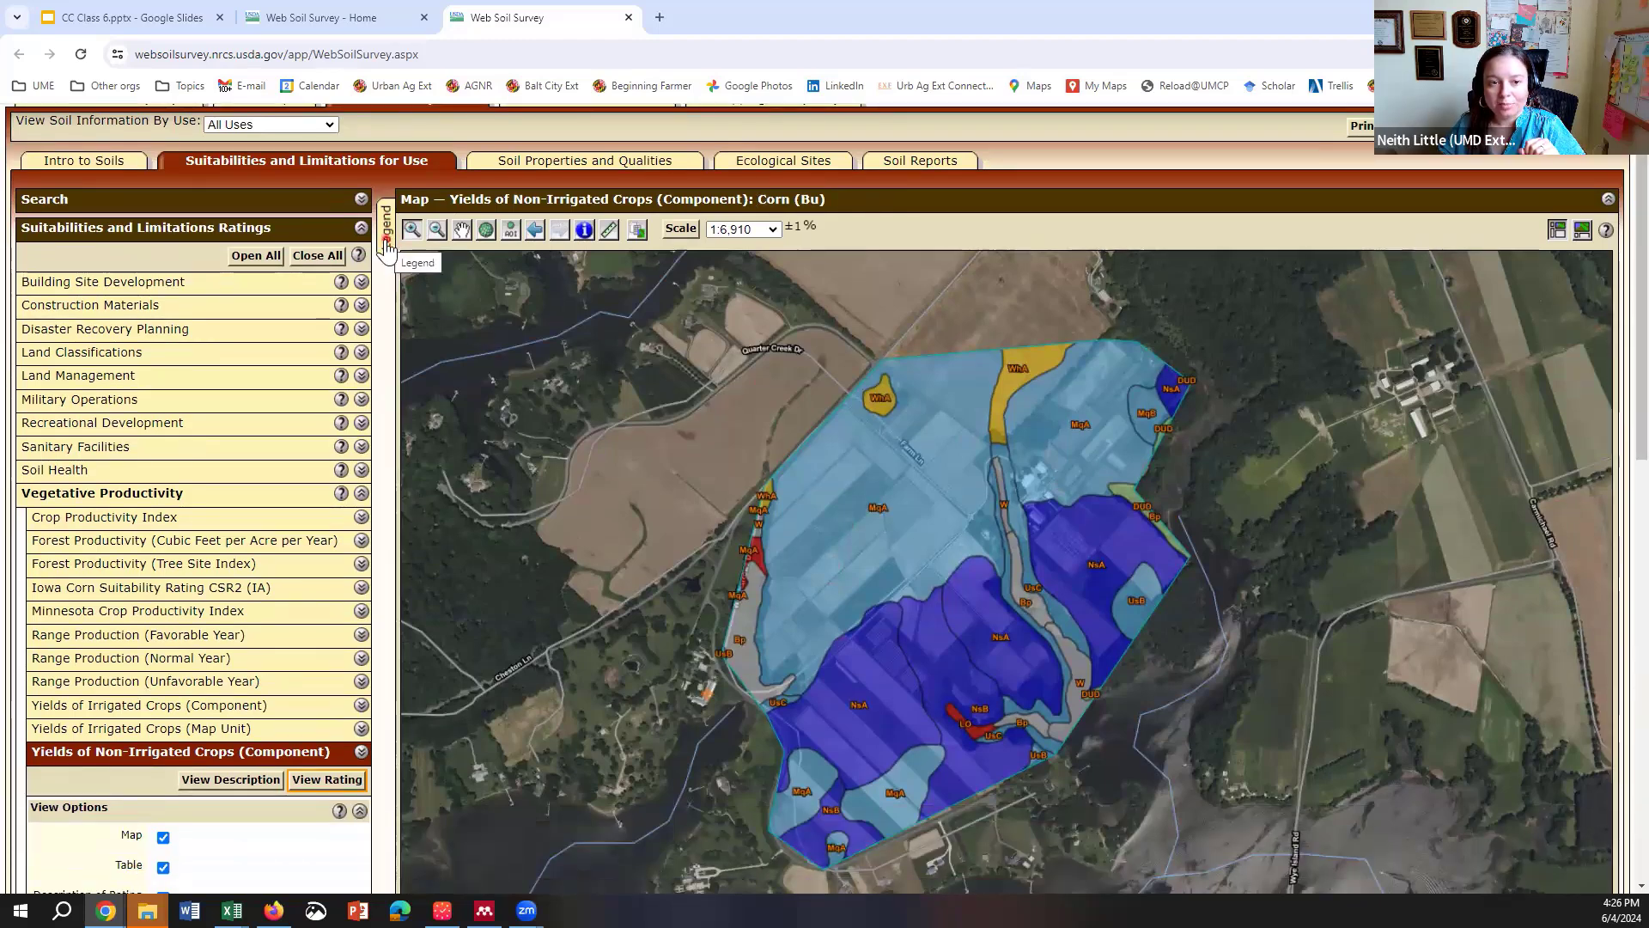
{"action": "scroll", "coordinate": [386, 244], "scroll_direction": "up", "scroll_amount": 1}
{"action": "left_click", "coordinate": [379, 337]}
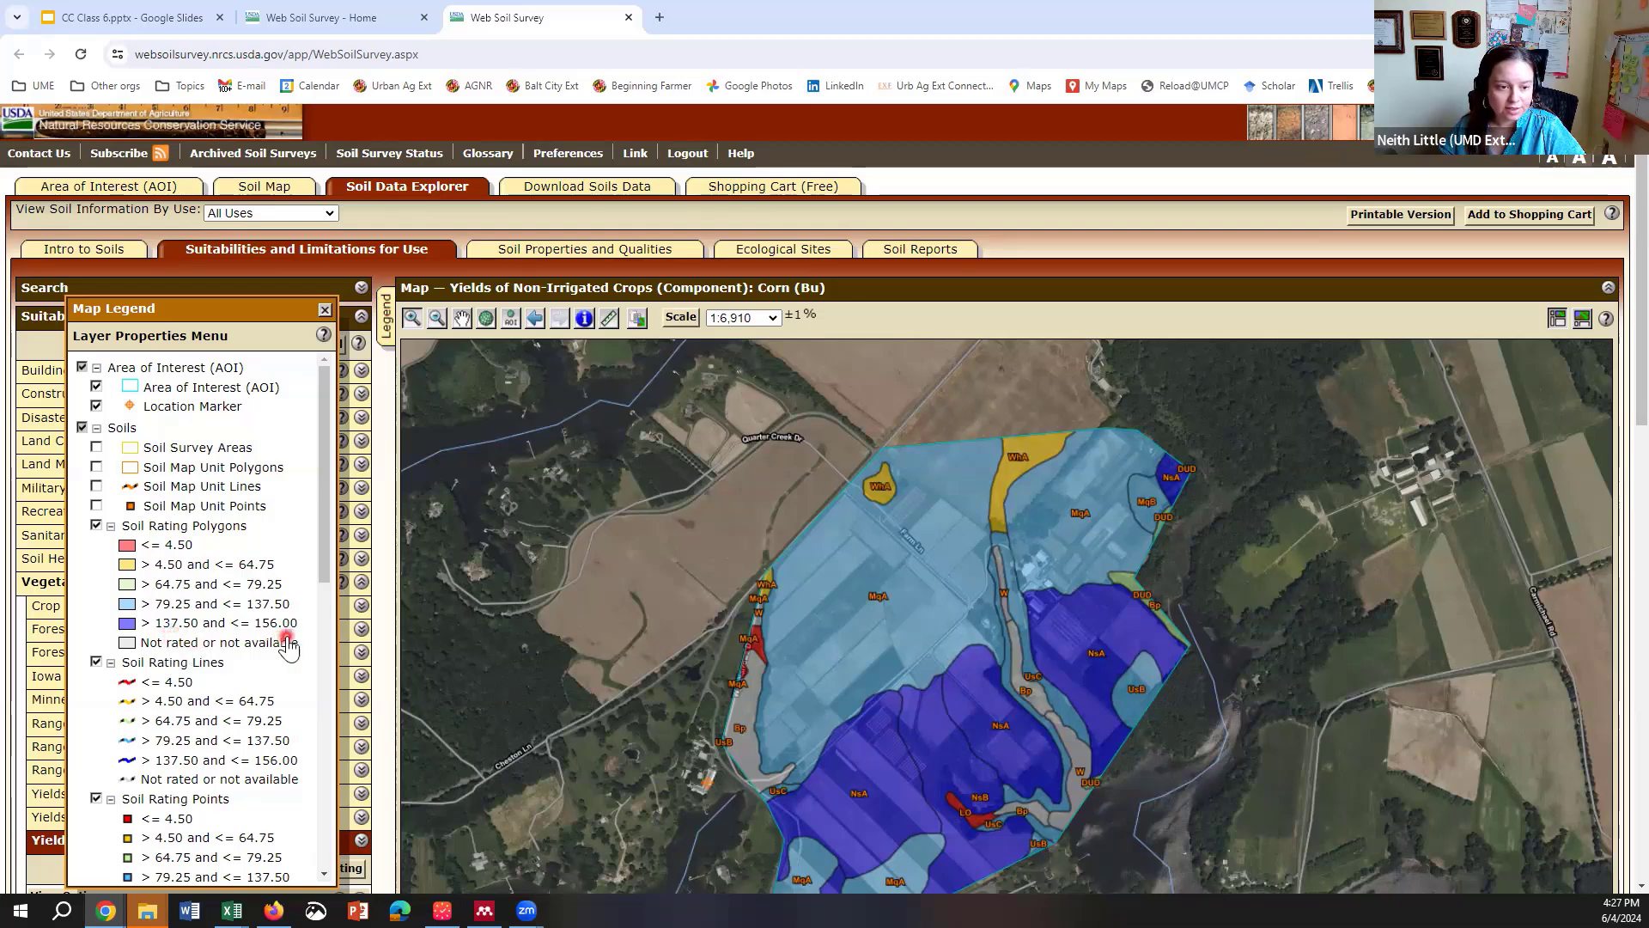
Step: Scroll through the Corn (Bu) yield map legend, then close it
{"action": "scroll", "coordinate": [1611, 531], "scroll_direction": "down", "scroll_amount": 2}
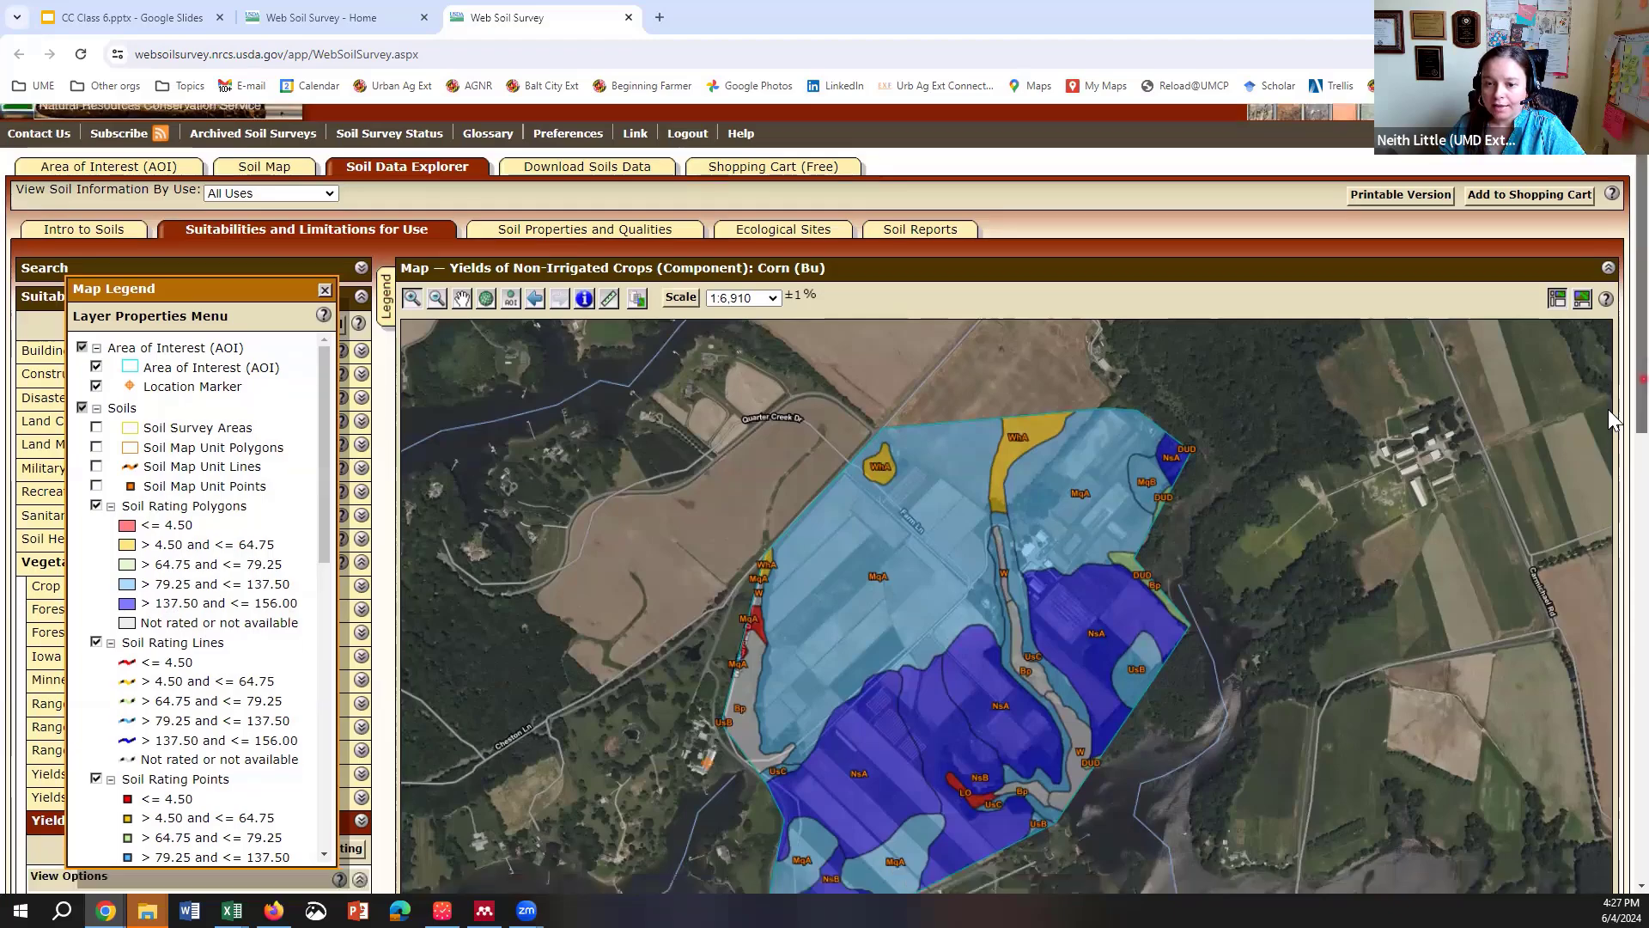
{"action": "scroll", "coordinate": [1612, 530], "scroll_direction": "down", "scroll_amount": 8}
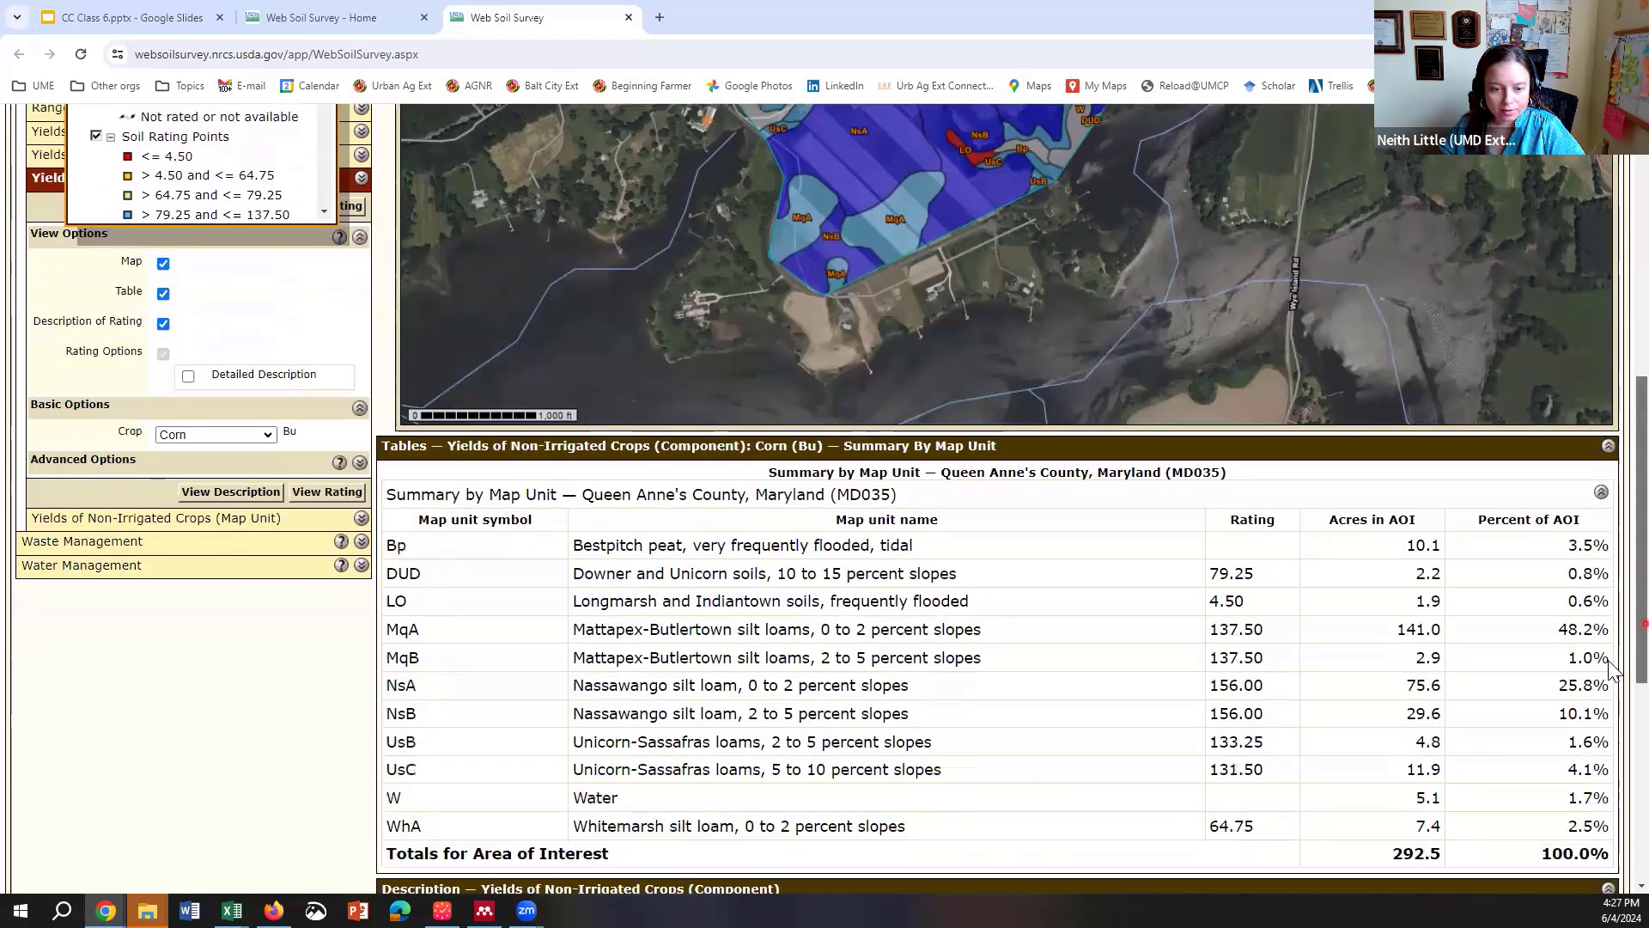
{"action": "scroll", "coordinate": [1611, 720], "scroll_direction": "down", "scroll_amount": 3}
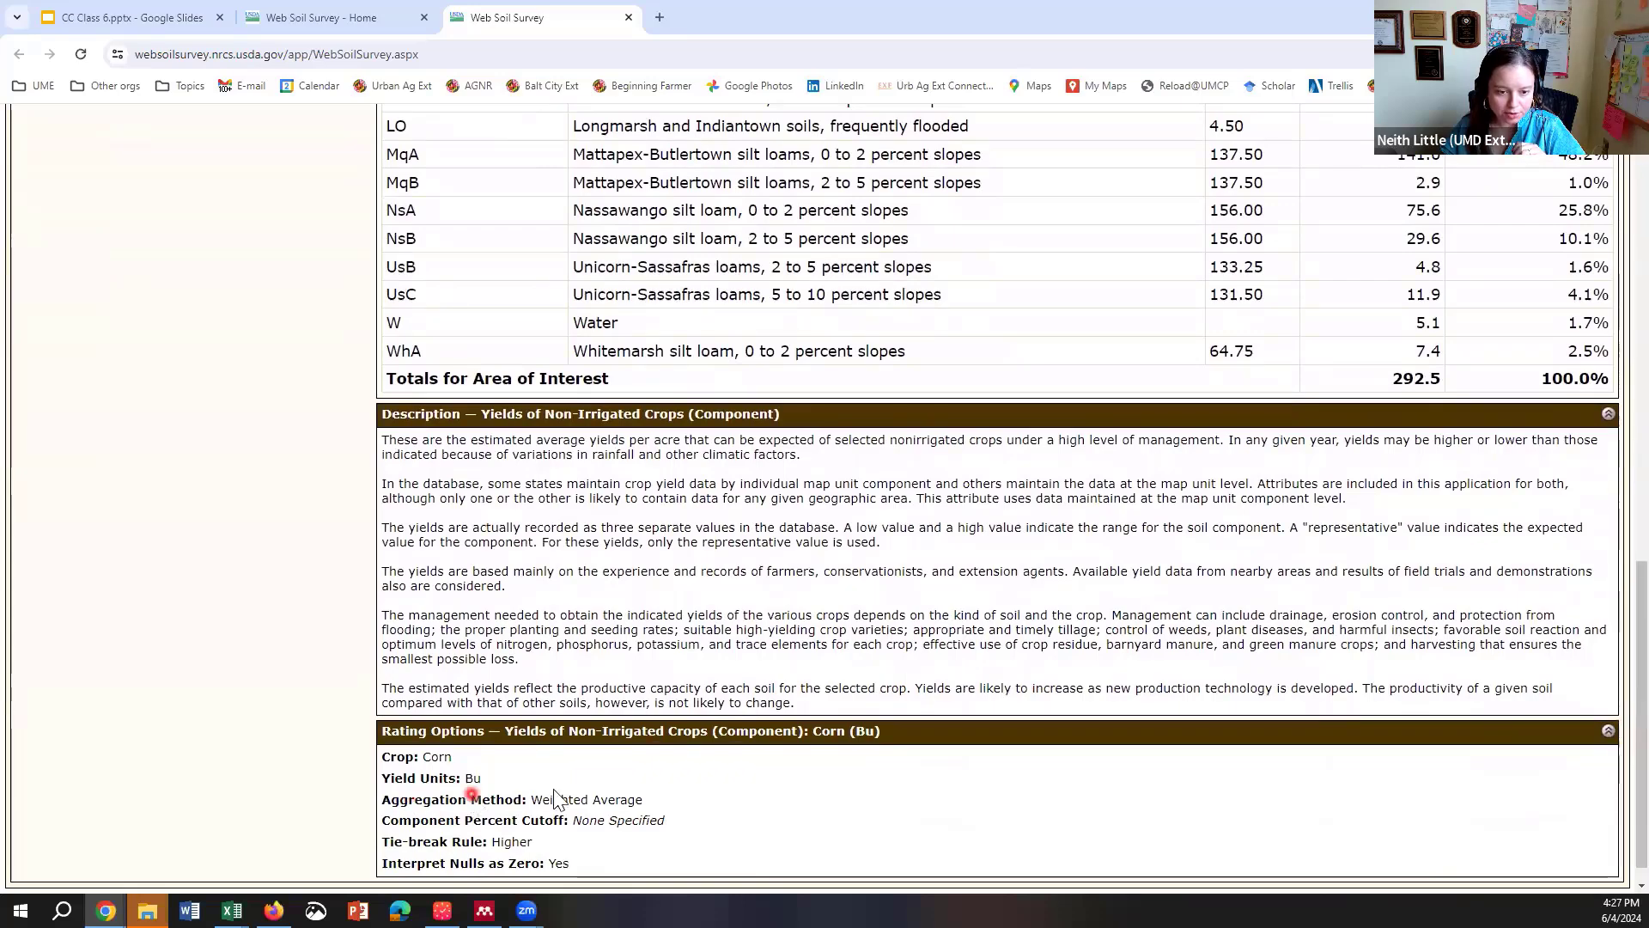
{"action": "scroll", "coordinate": [1608, 732], "scroll_direction": "up", "scroll_amount": 10}
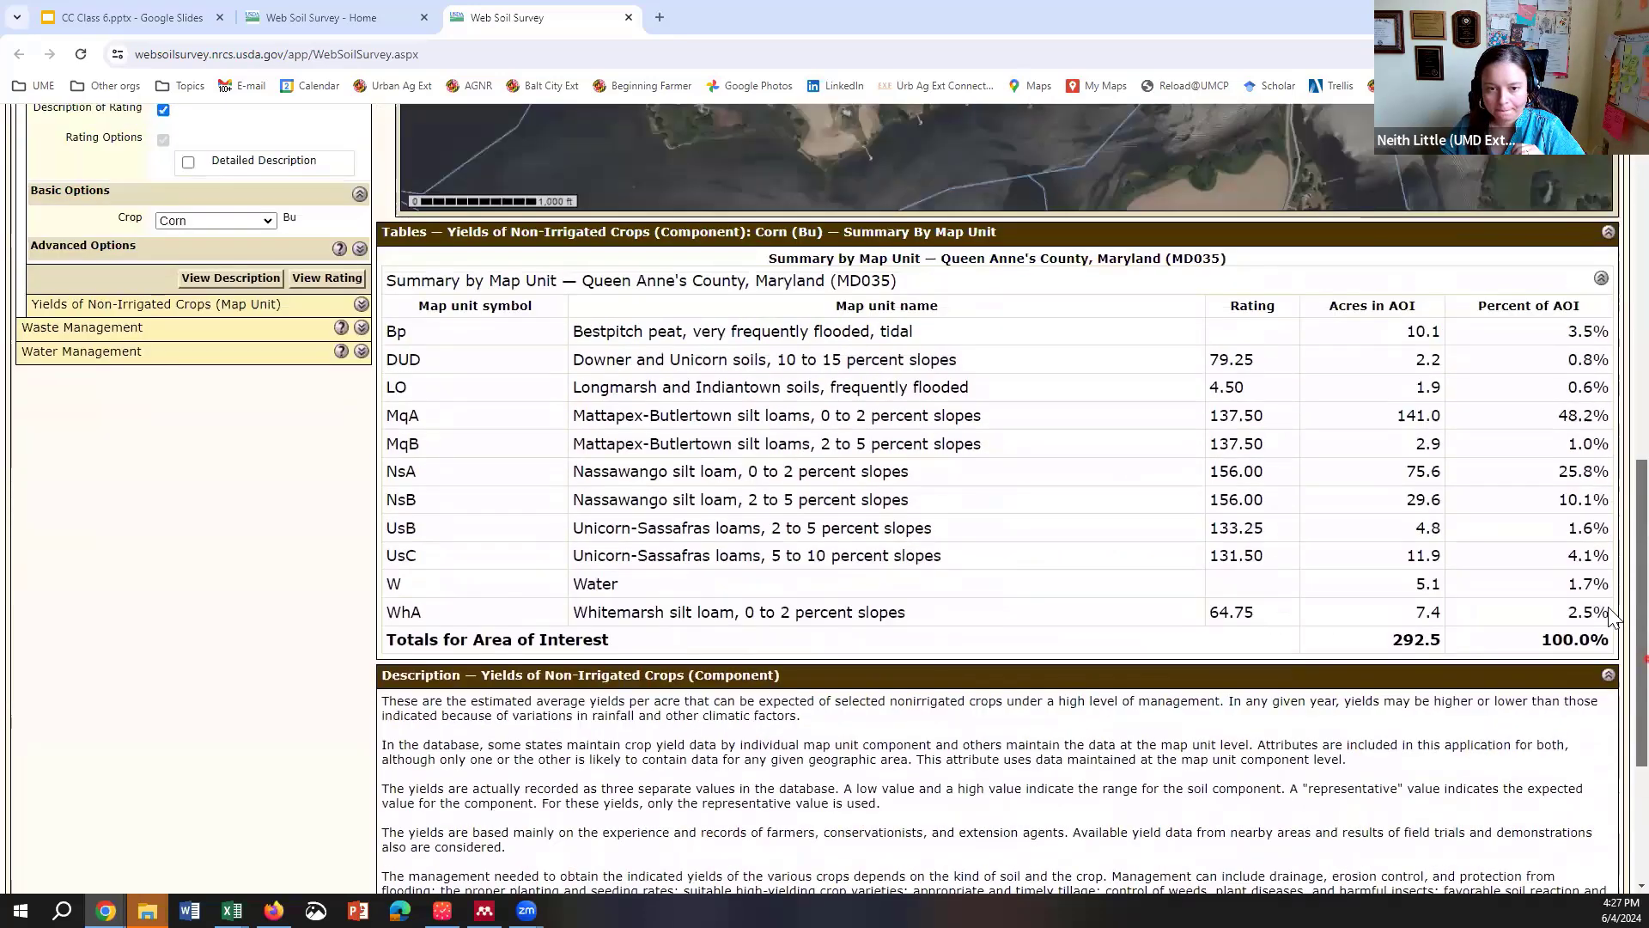
{"action": "scroll", "coordinate": [1608, 400], "scroll_direction": "up", "scroll_amount": 1}
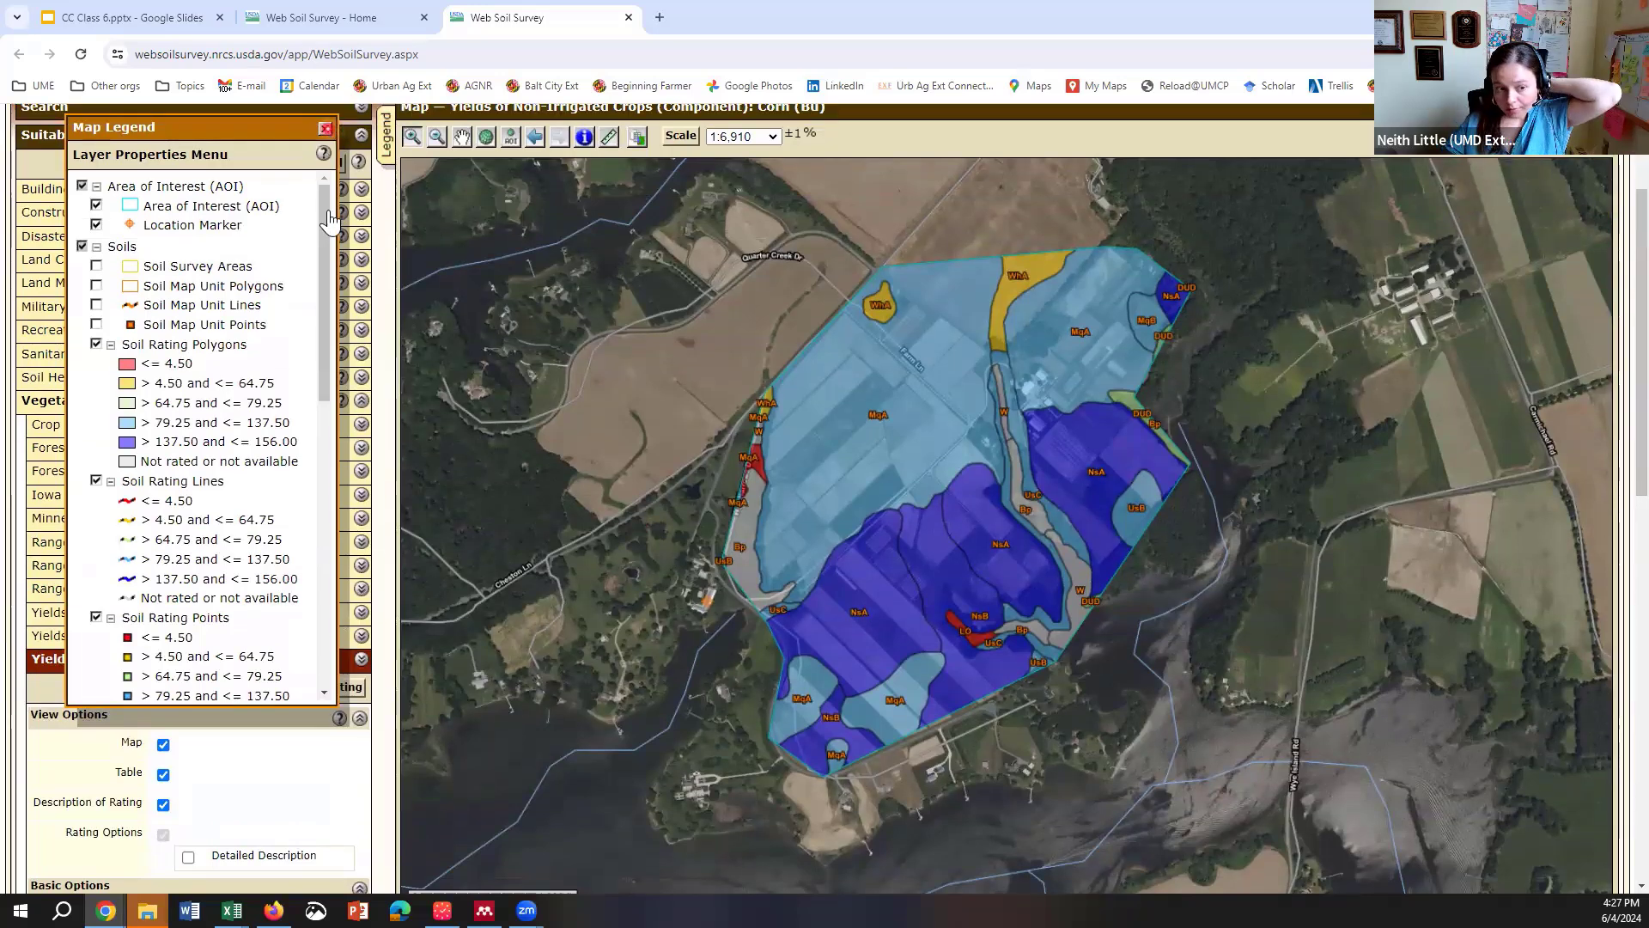
{"action": "left_click", "coordinate": [326, 130]}
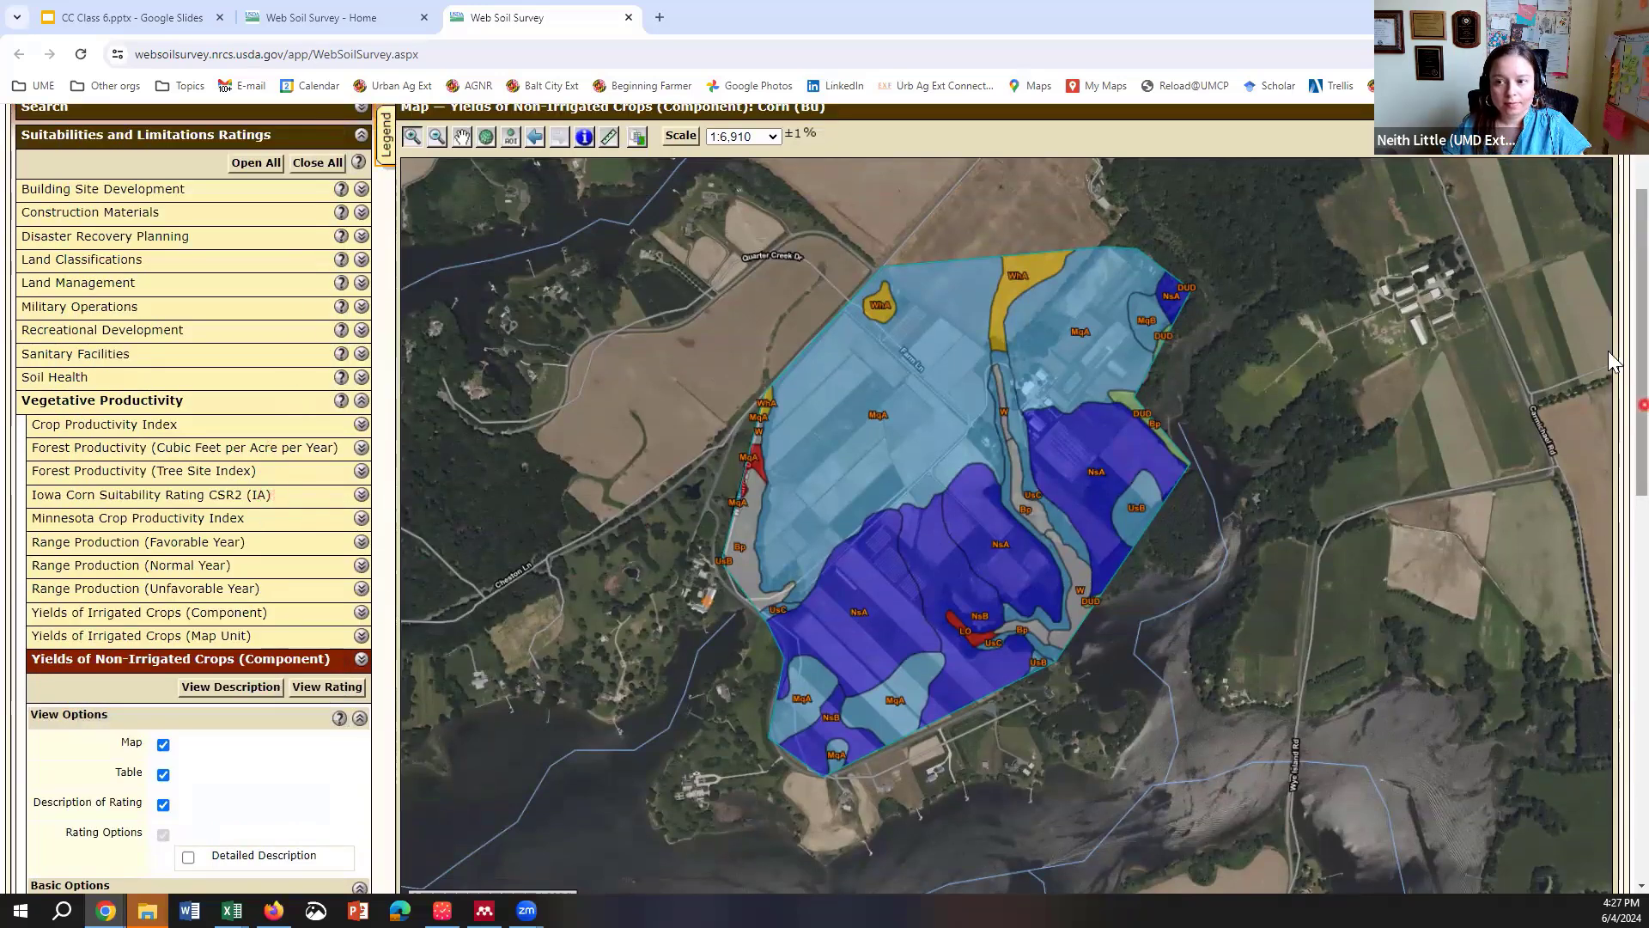
Step: Review the corn yield map's printable-version options, cancel them, and collapse Vegetative Productivity
{"action": "scroll", "coordinate": [1608, 350], "scroll_direction": "up", "scroll_amount": 2}
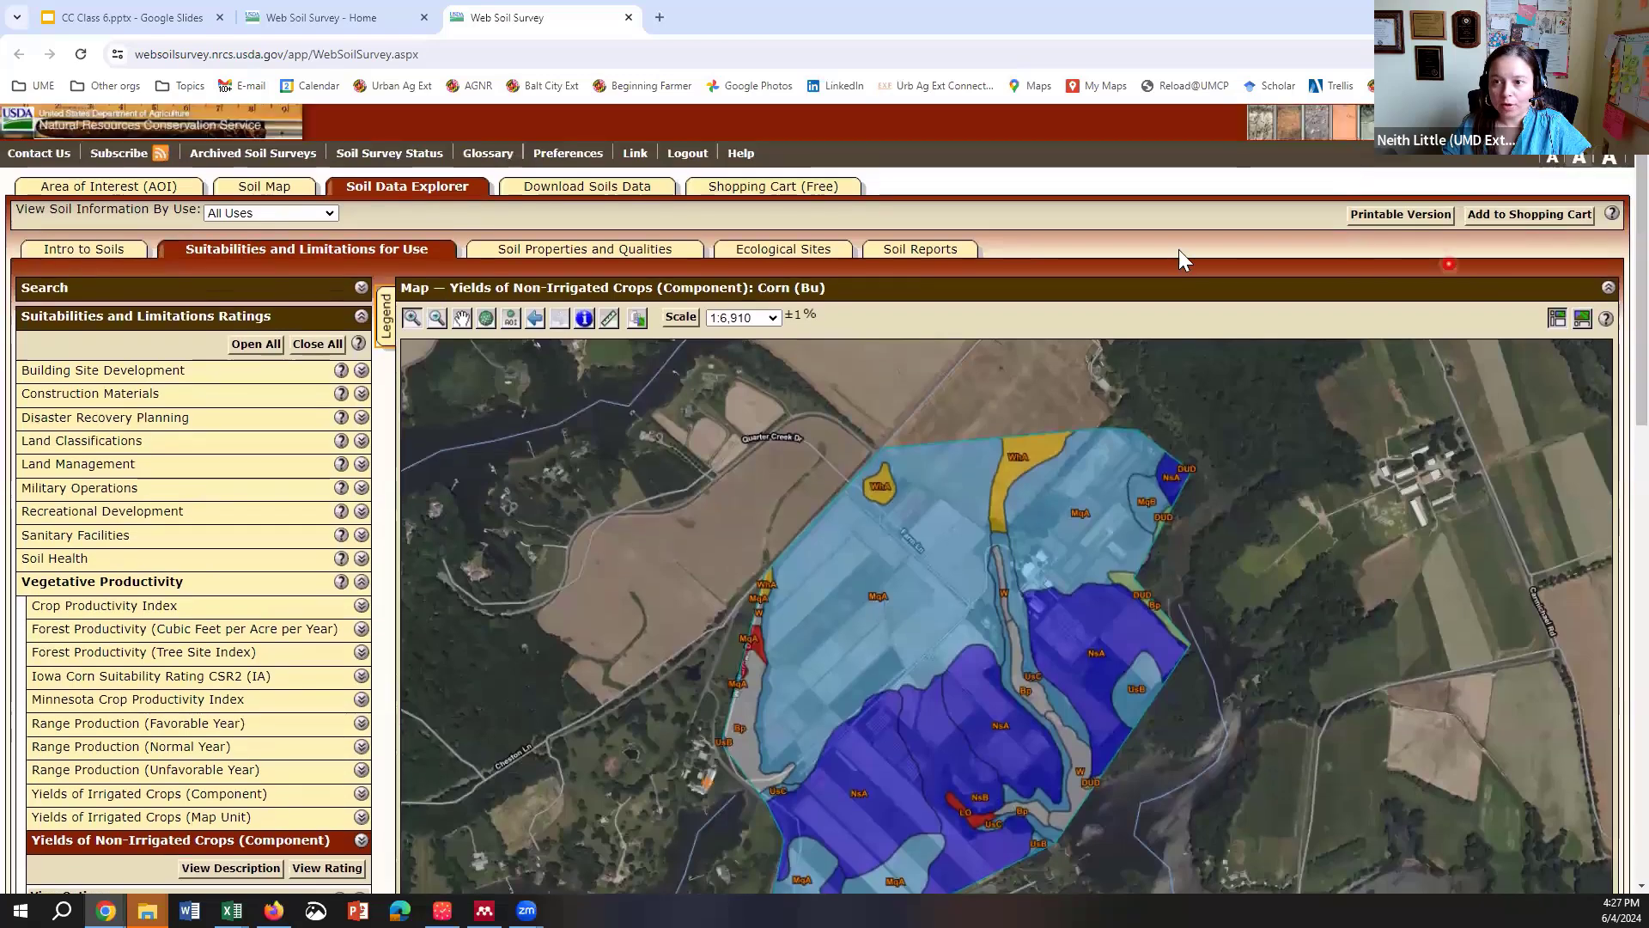
{"action": "left_click", "coordinate": [1401, 213]}
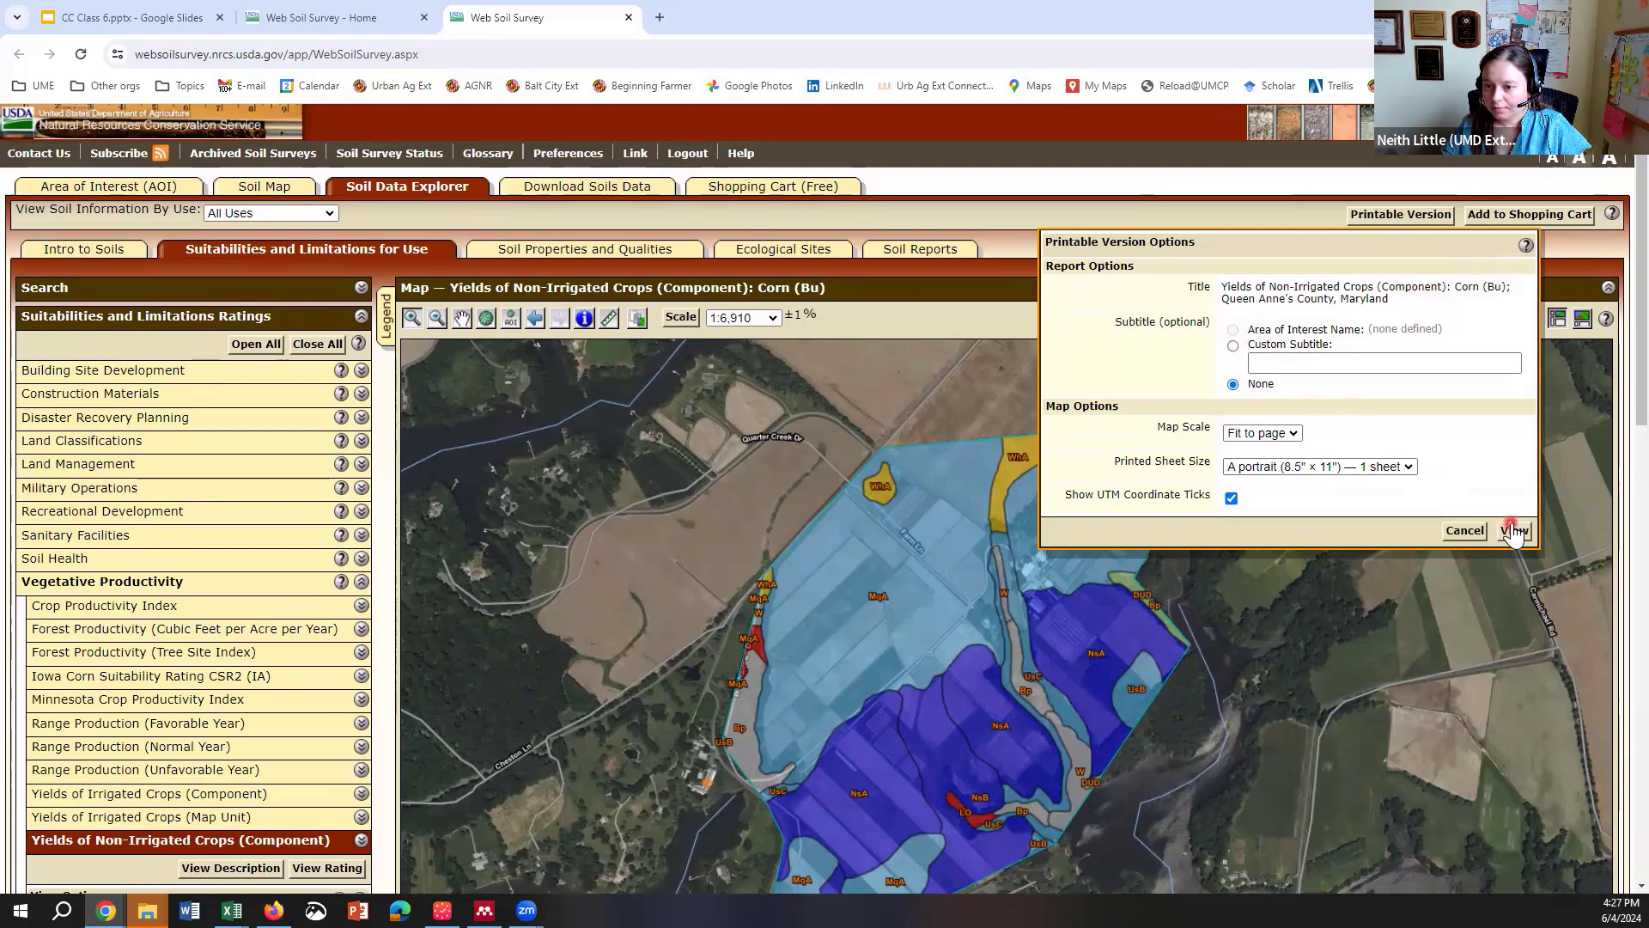
{"action": "left_click", "coordinate": [1475, 529]}
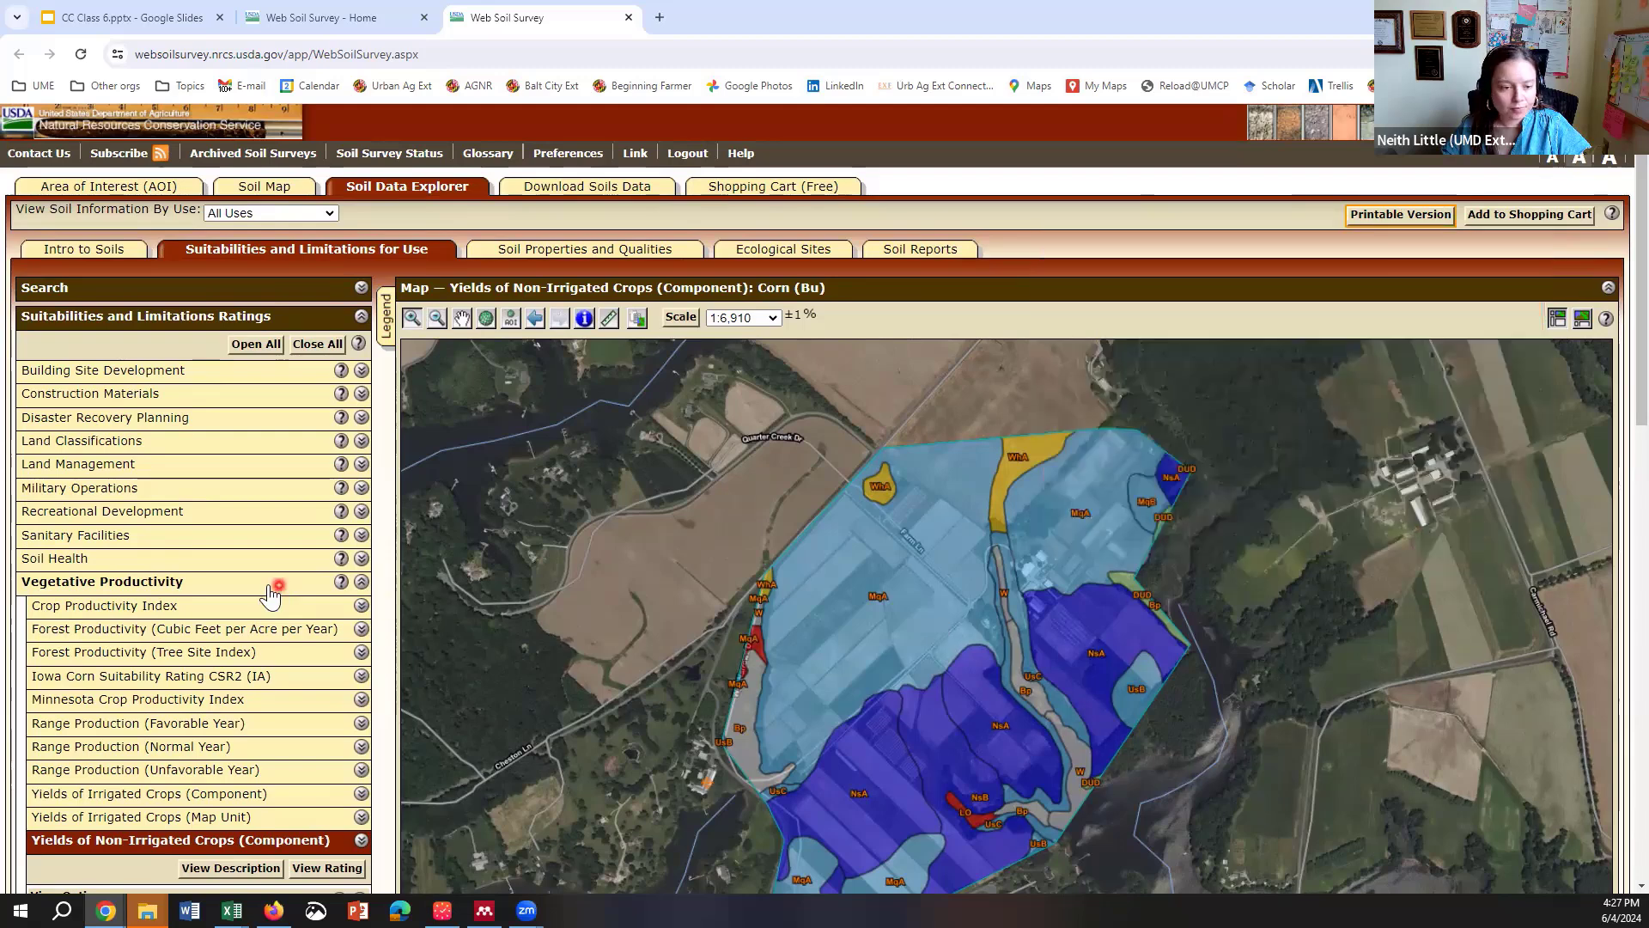
{"action": "left_click", "coordinate": [361, 582]}
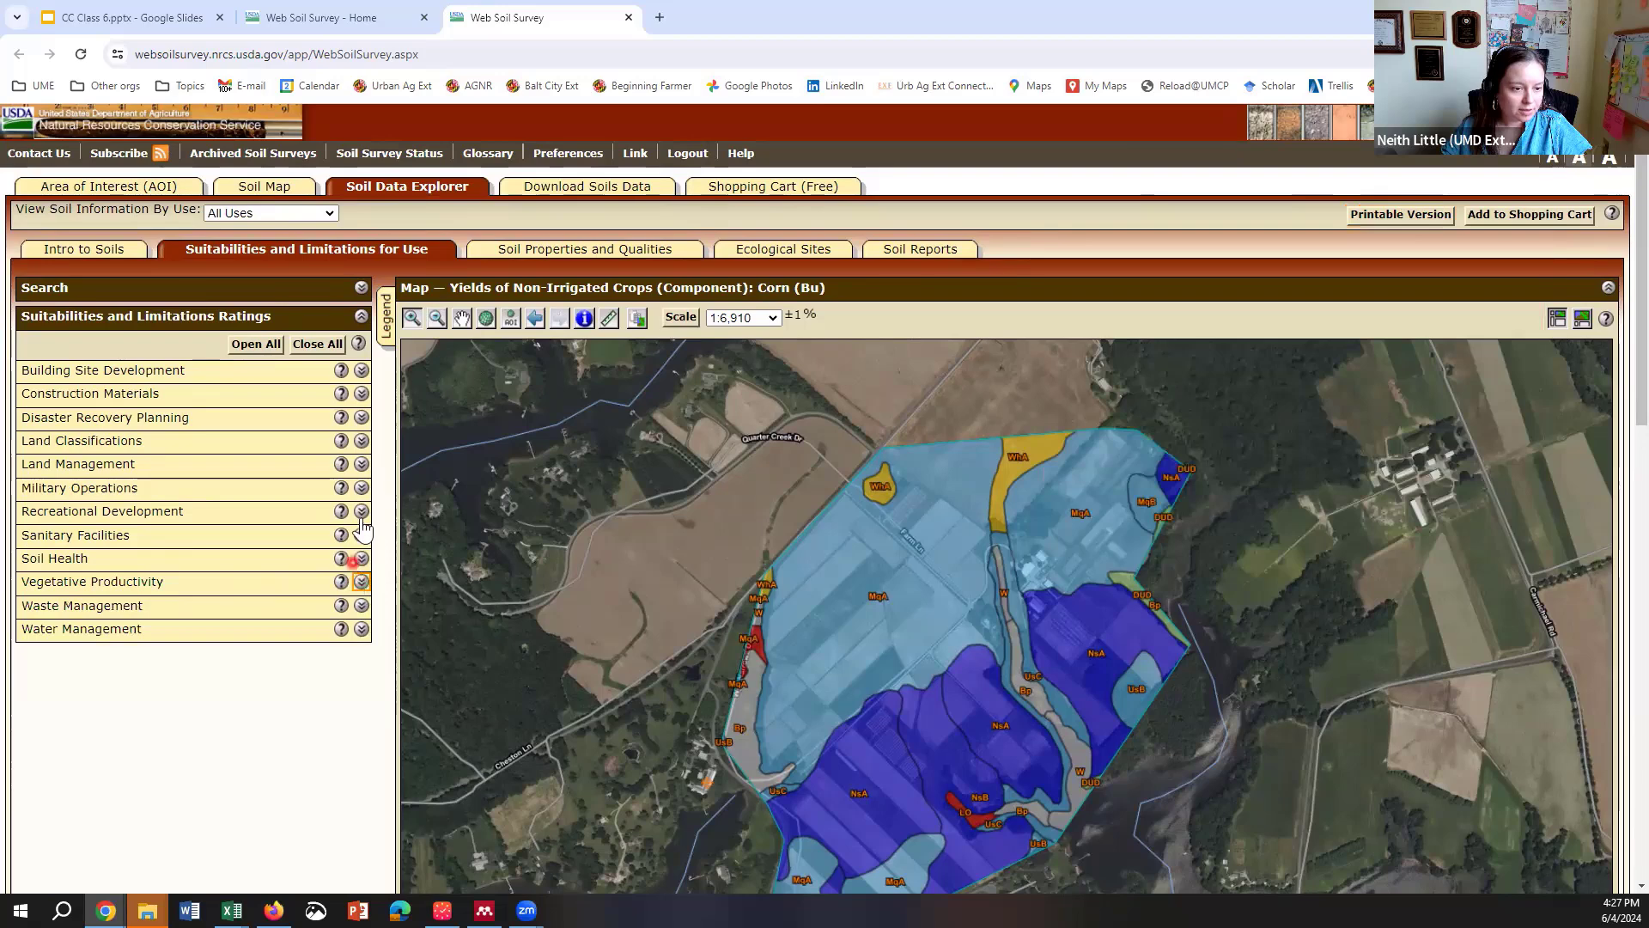
Step: Map Soil Health - Organic Matter from Soil Health Properties and review its table (MqA 1.75, Bp 77.00)
{"action": "left_click", "coordinate": [532, 252]}
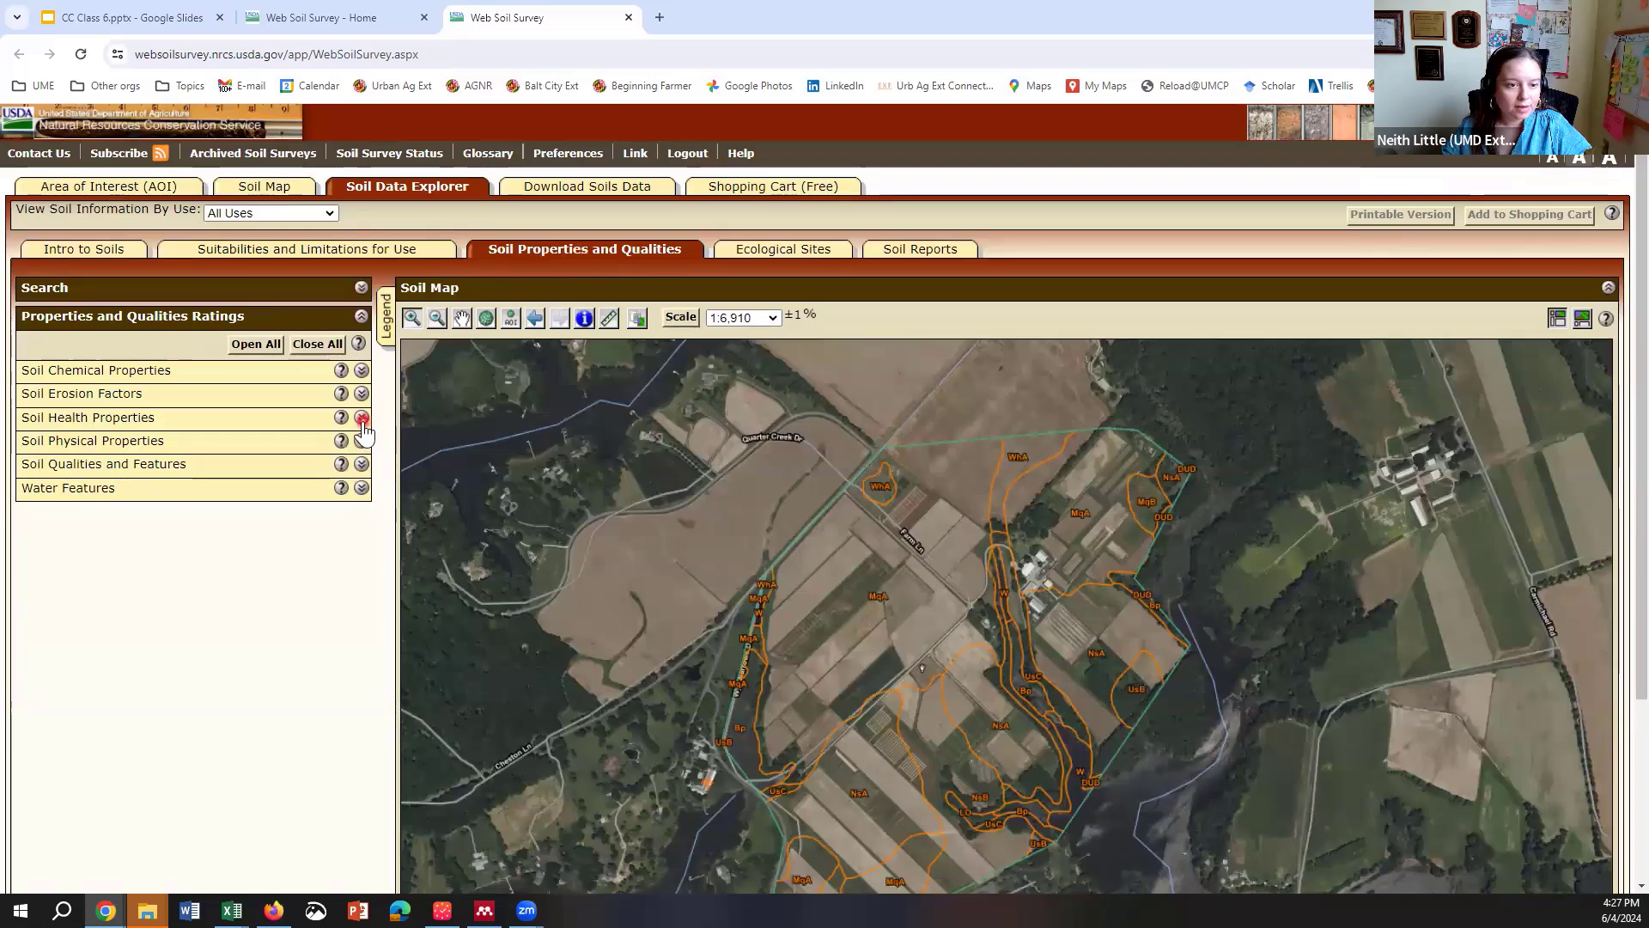
{"action": "left_click", "coordinate": [362, 419]}
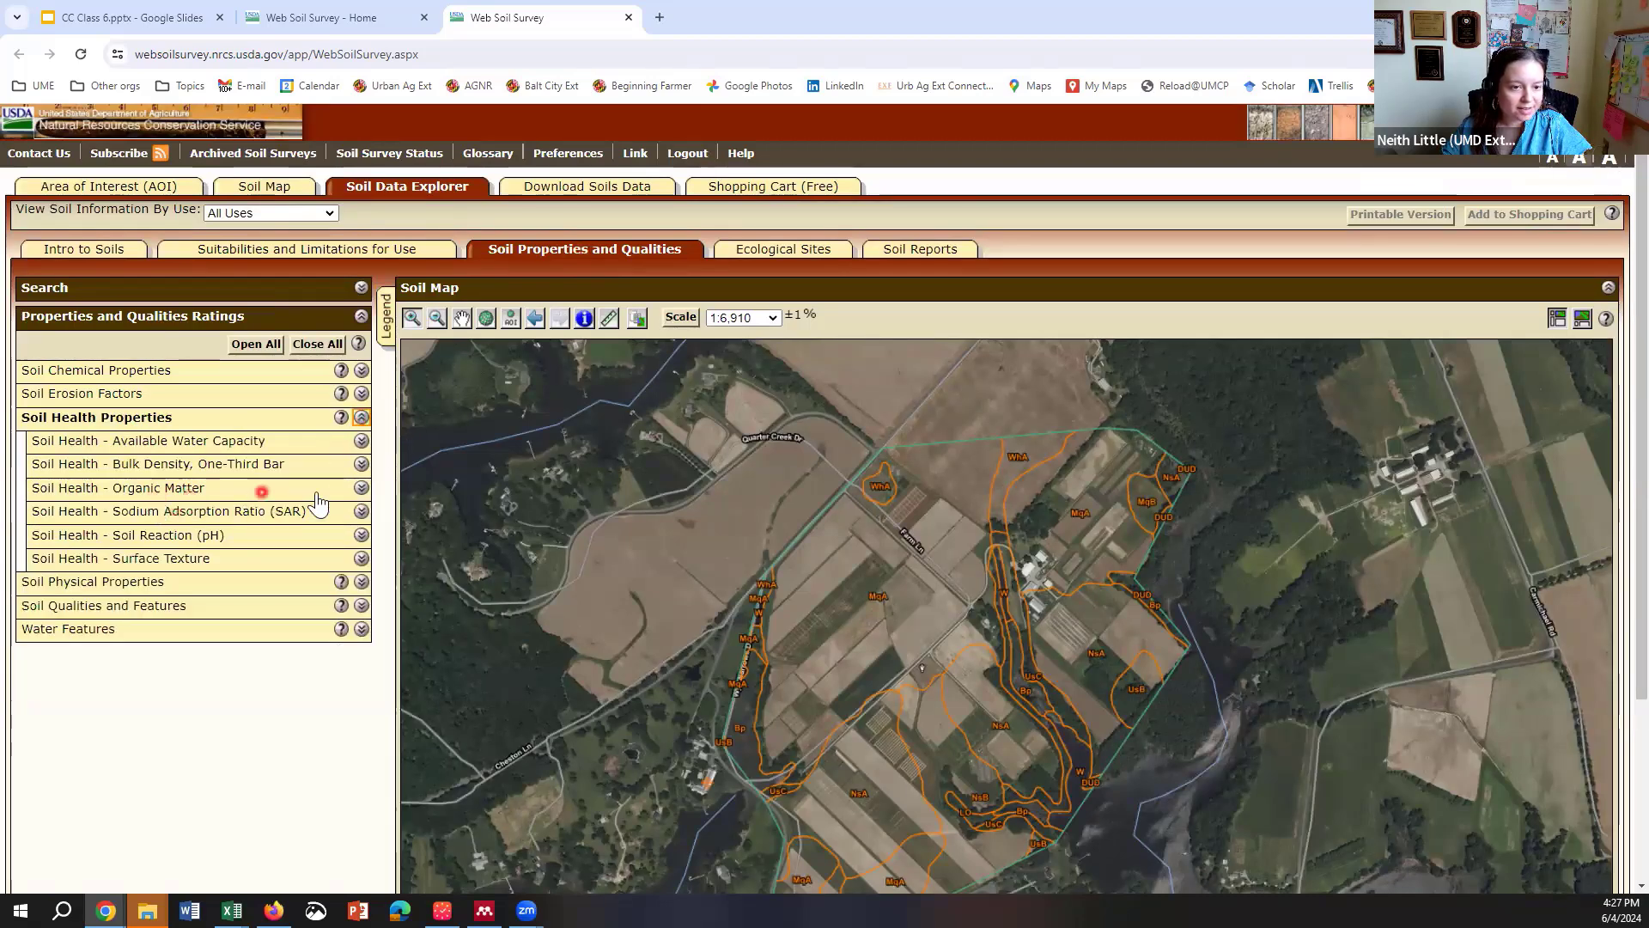
{"action": "left_click", "coordinate": [361, 488]}
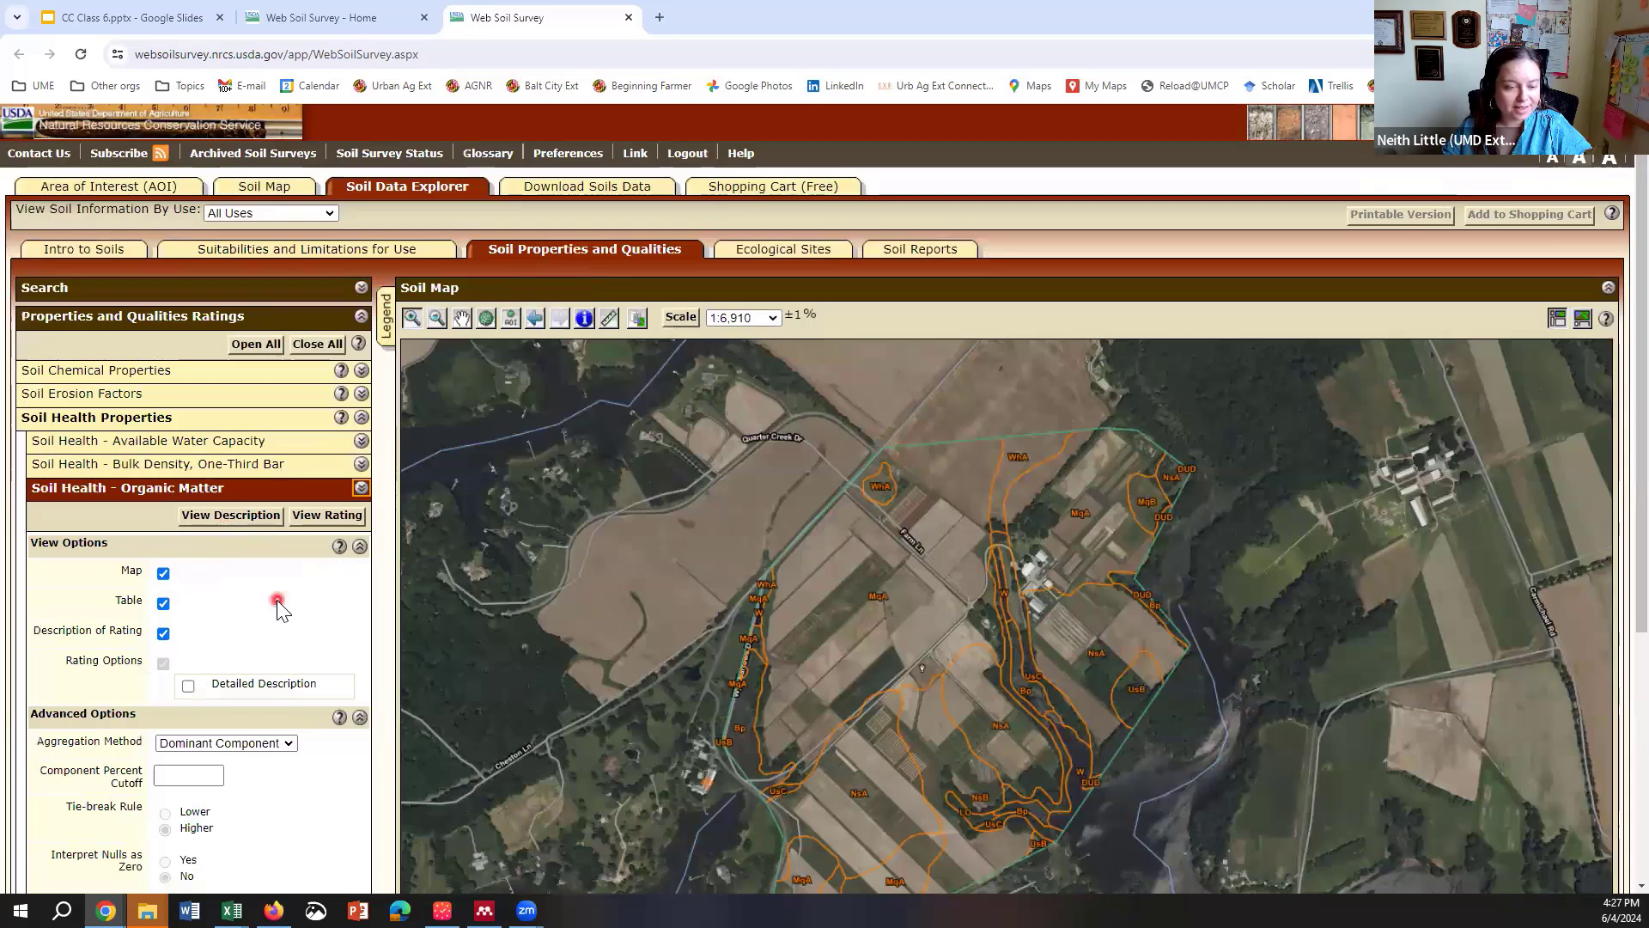
{"action": "scroll", "coordinate": [275, 605], "scroll_direction": "down", "scroll_amount": 3}
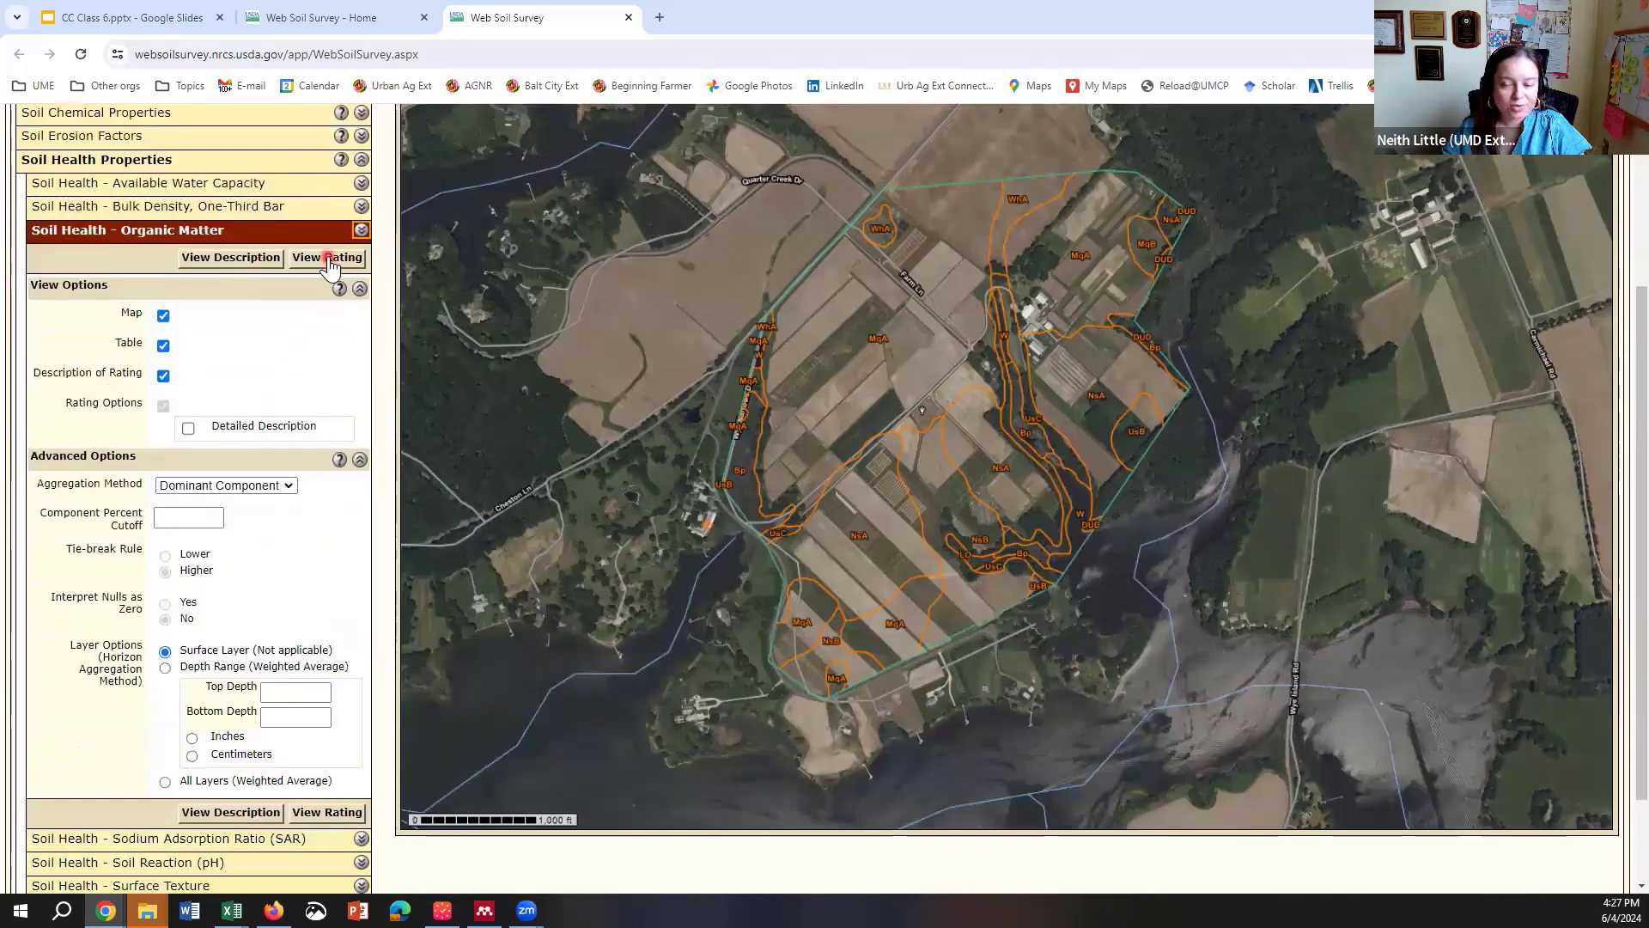
{"action": "left_click", "coordinate": [327, 259]}
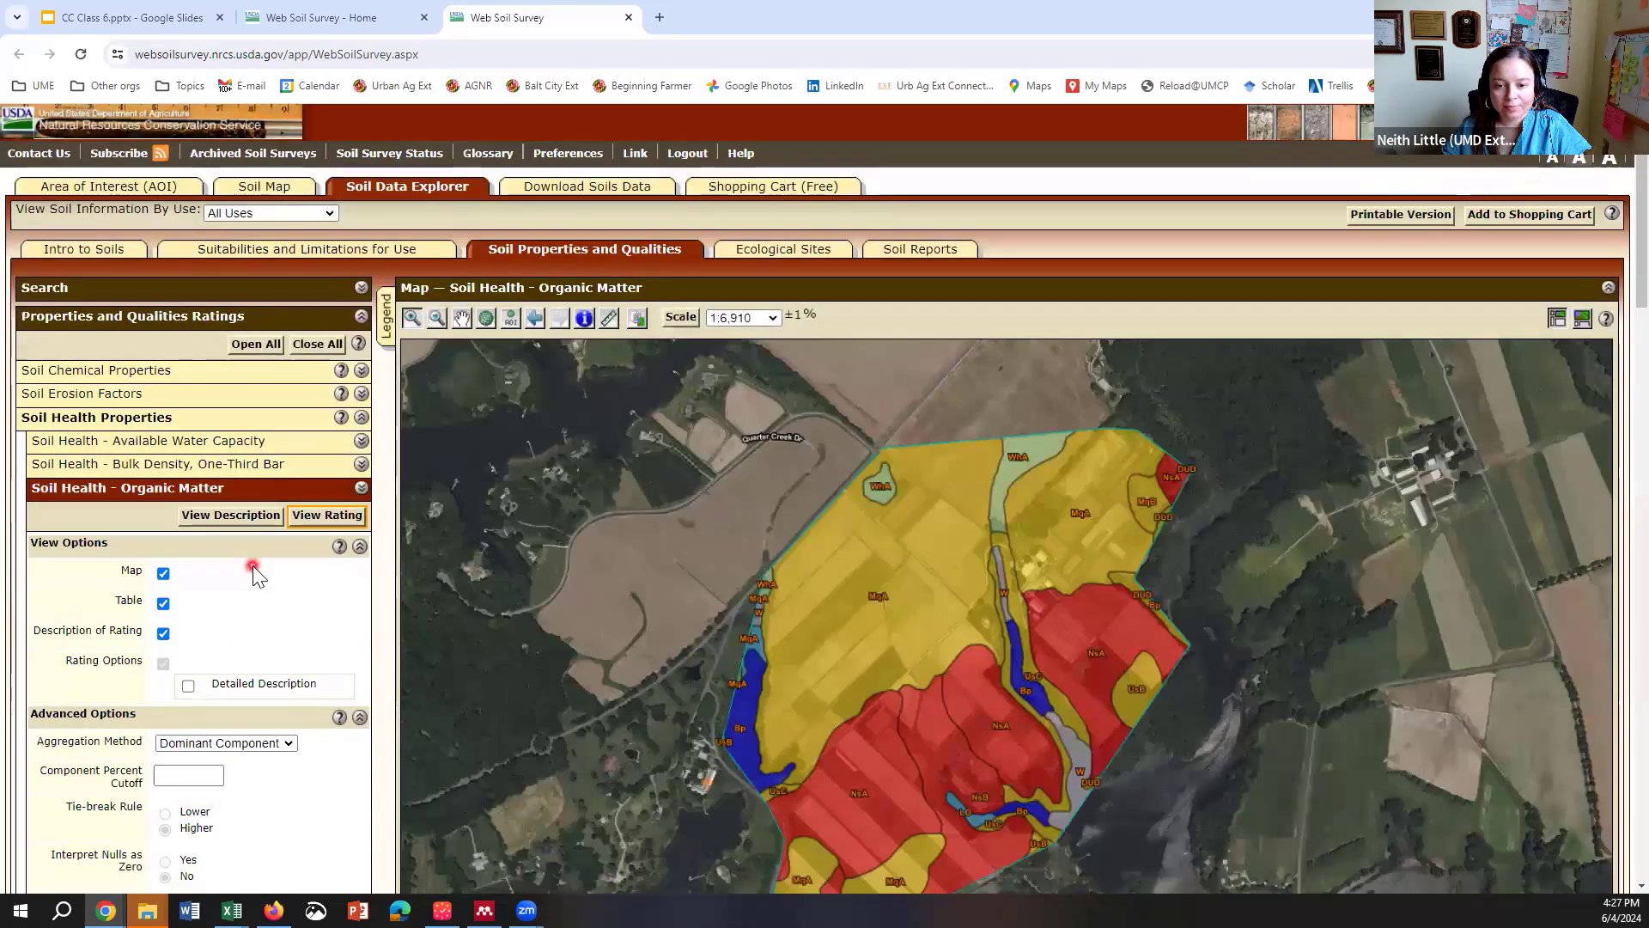
{"action": "scroll", "coordinate": [252, 566], "scroll_direction": "down", "scroll_amount": 2}
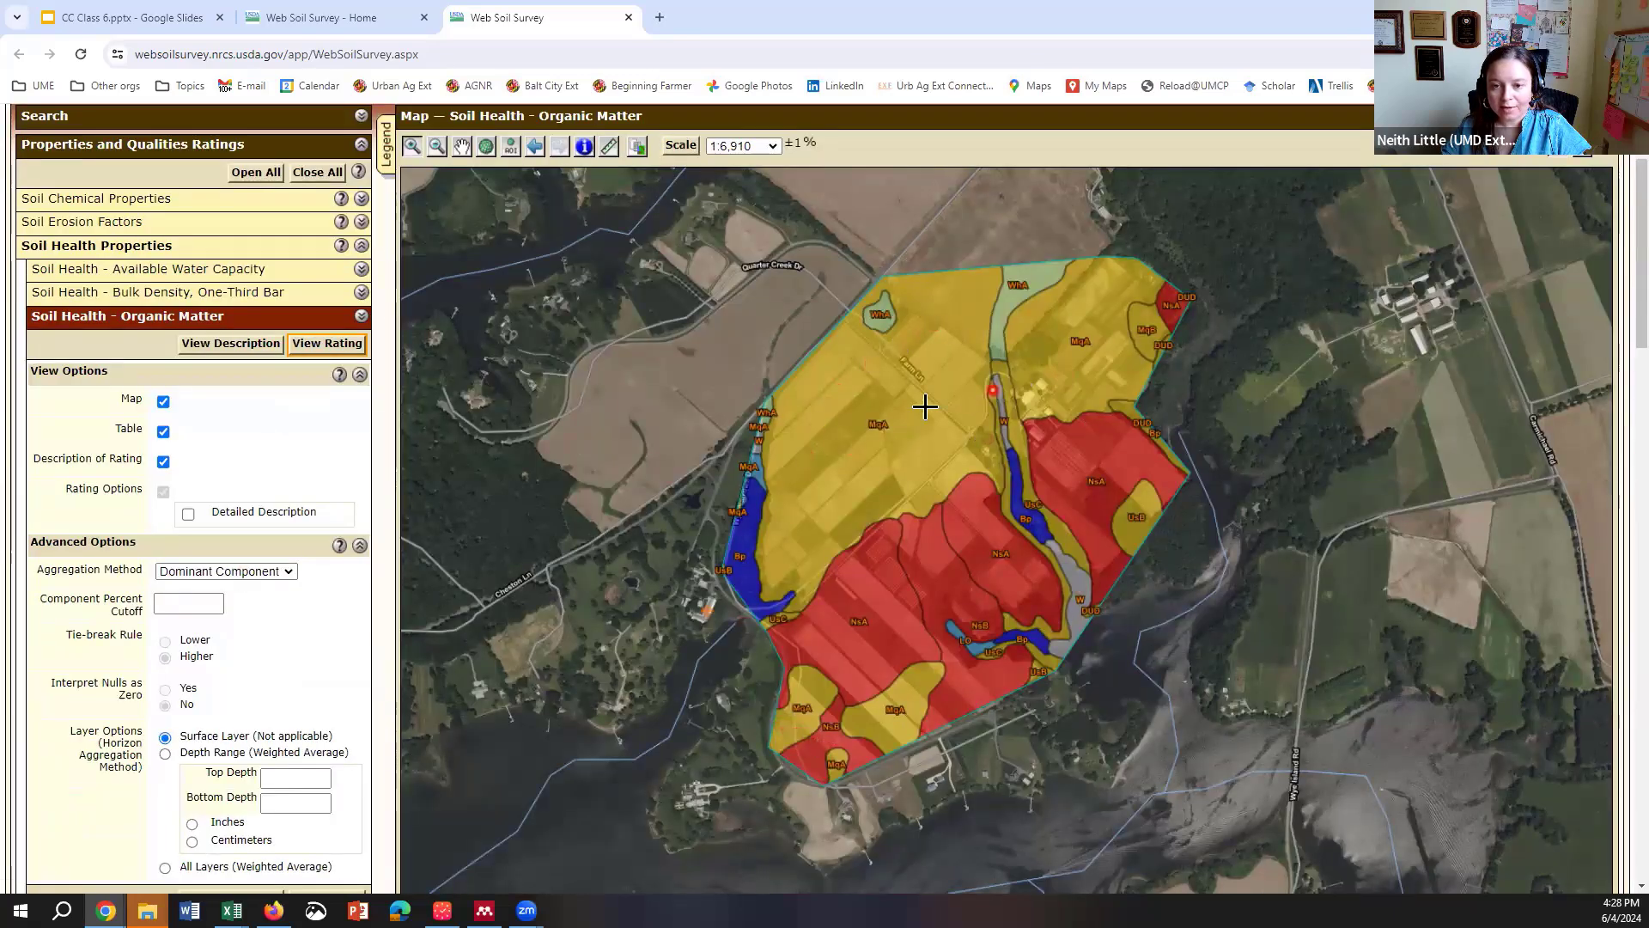
{"action": "scroll", "coordinate": [825, 589], "scroll_direction": "down", "scroll_amount": 4}
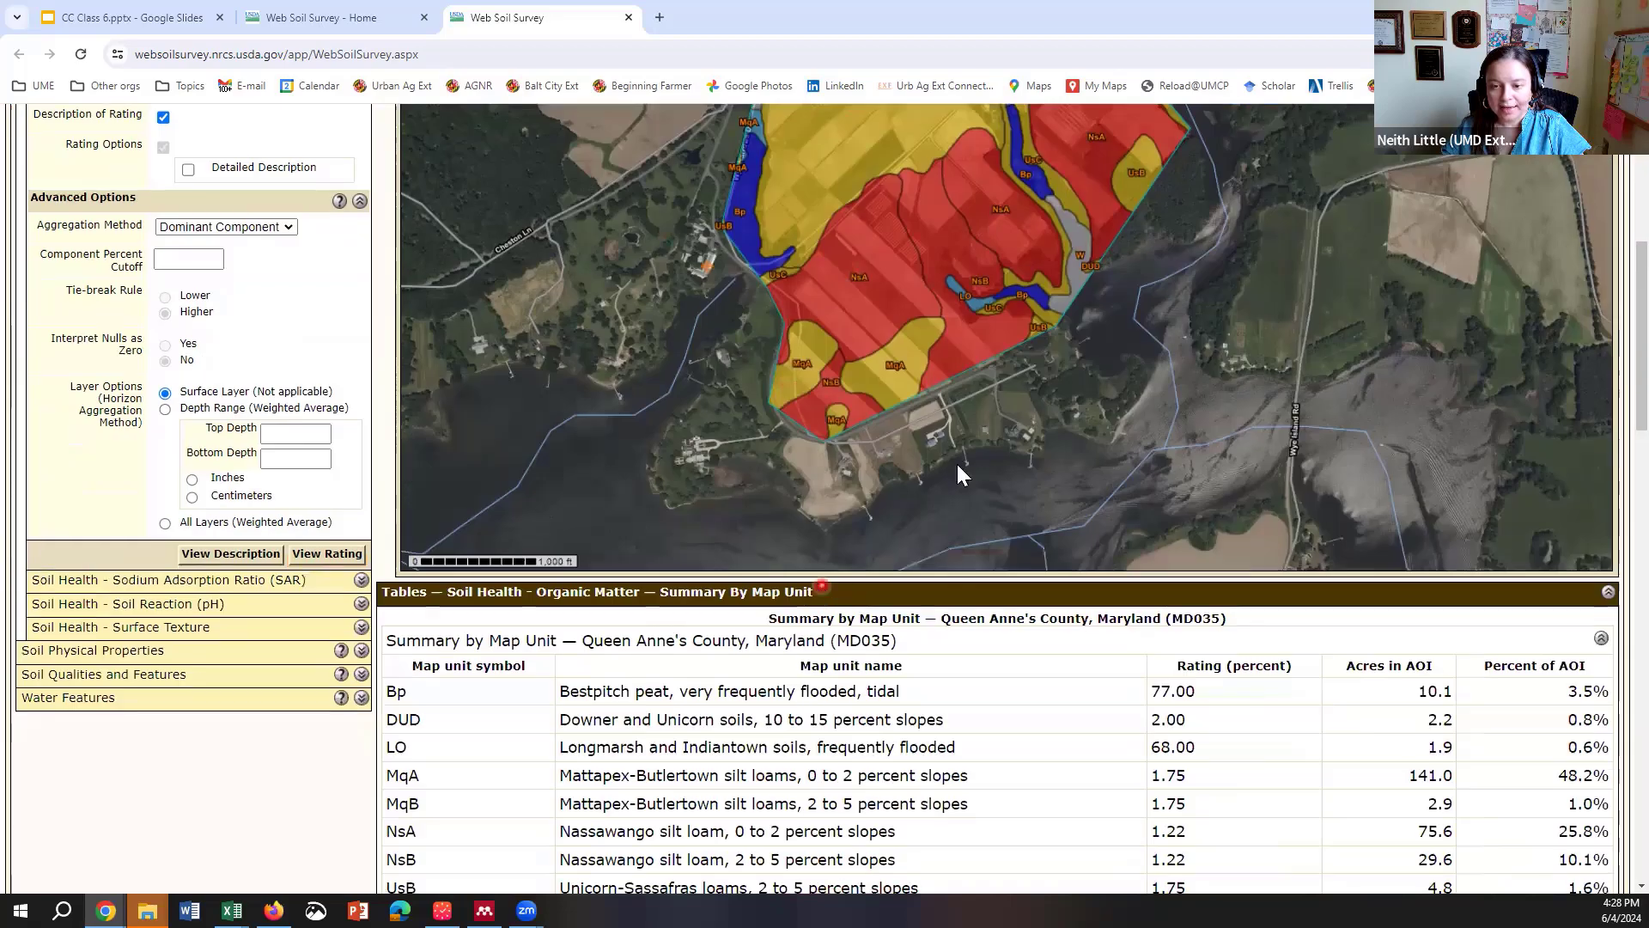
{"action": "scroll", "coordinate": [960, 475], "scroll_direction": "down", "scroll_amount": 4}
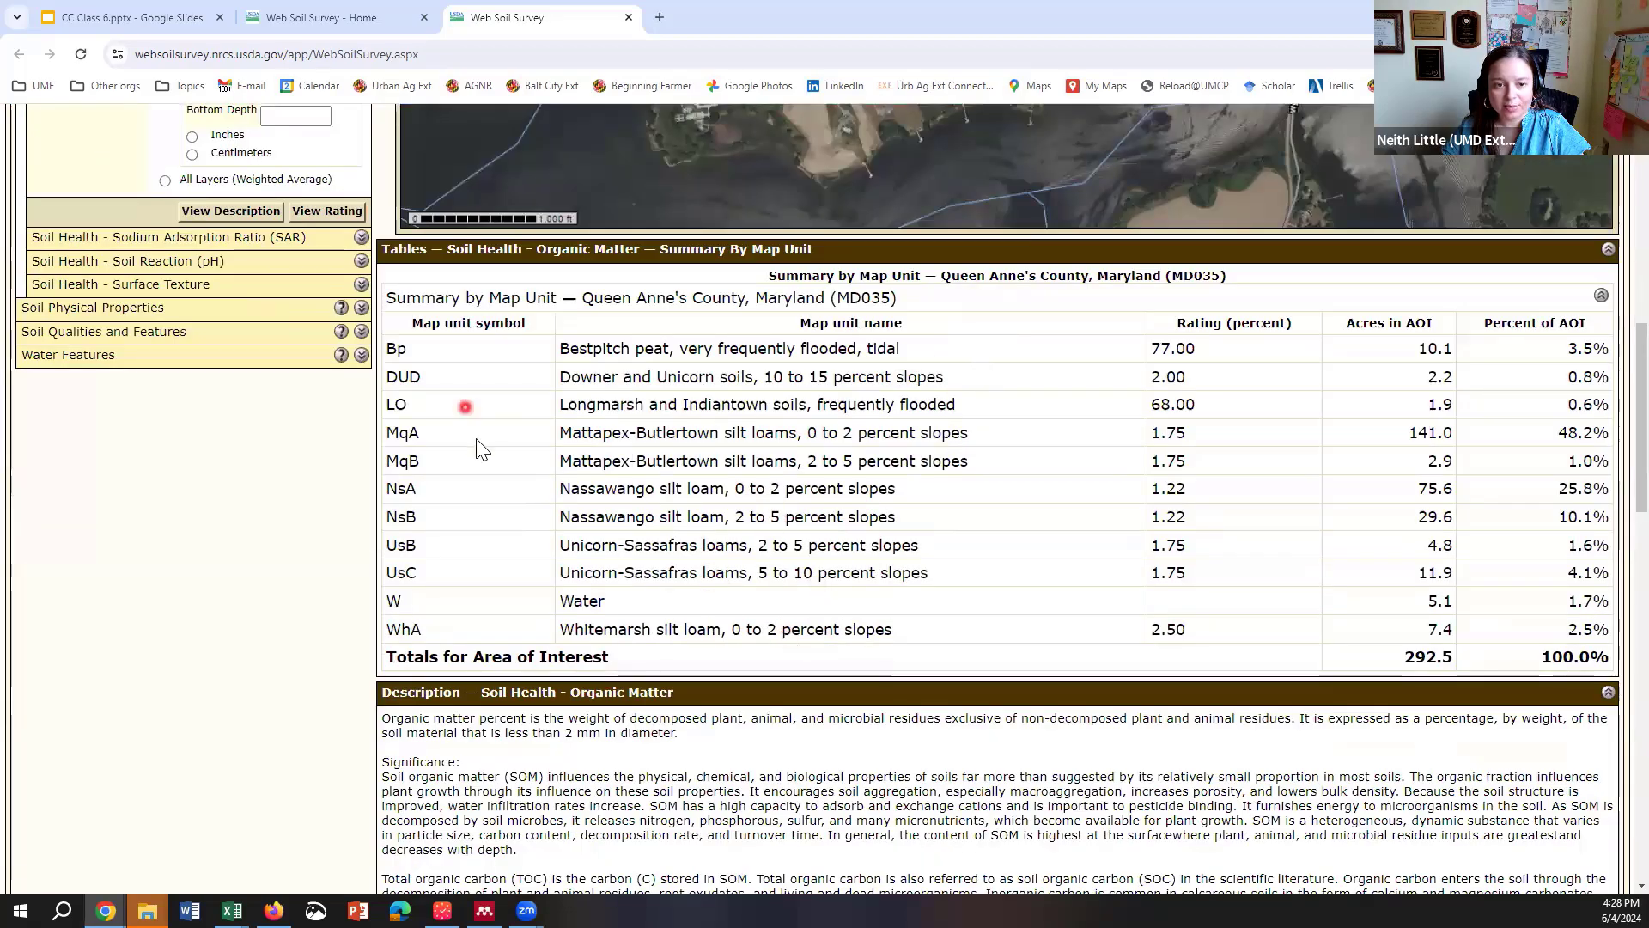
{"action": "scroll", "coordinate": [483, 500], "scroll_direction": "up", "scroll_amount": 4}
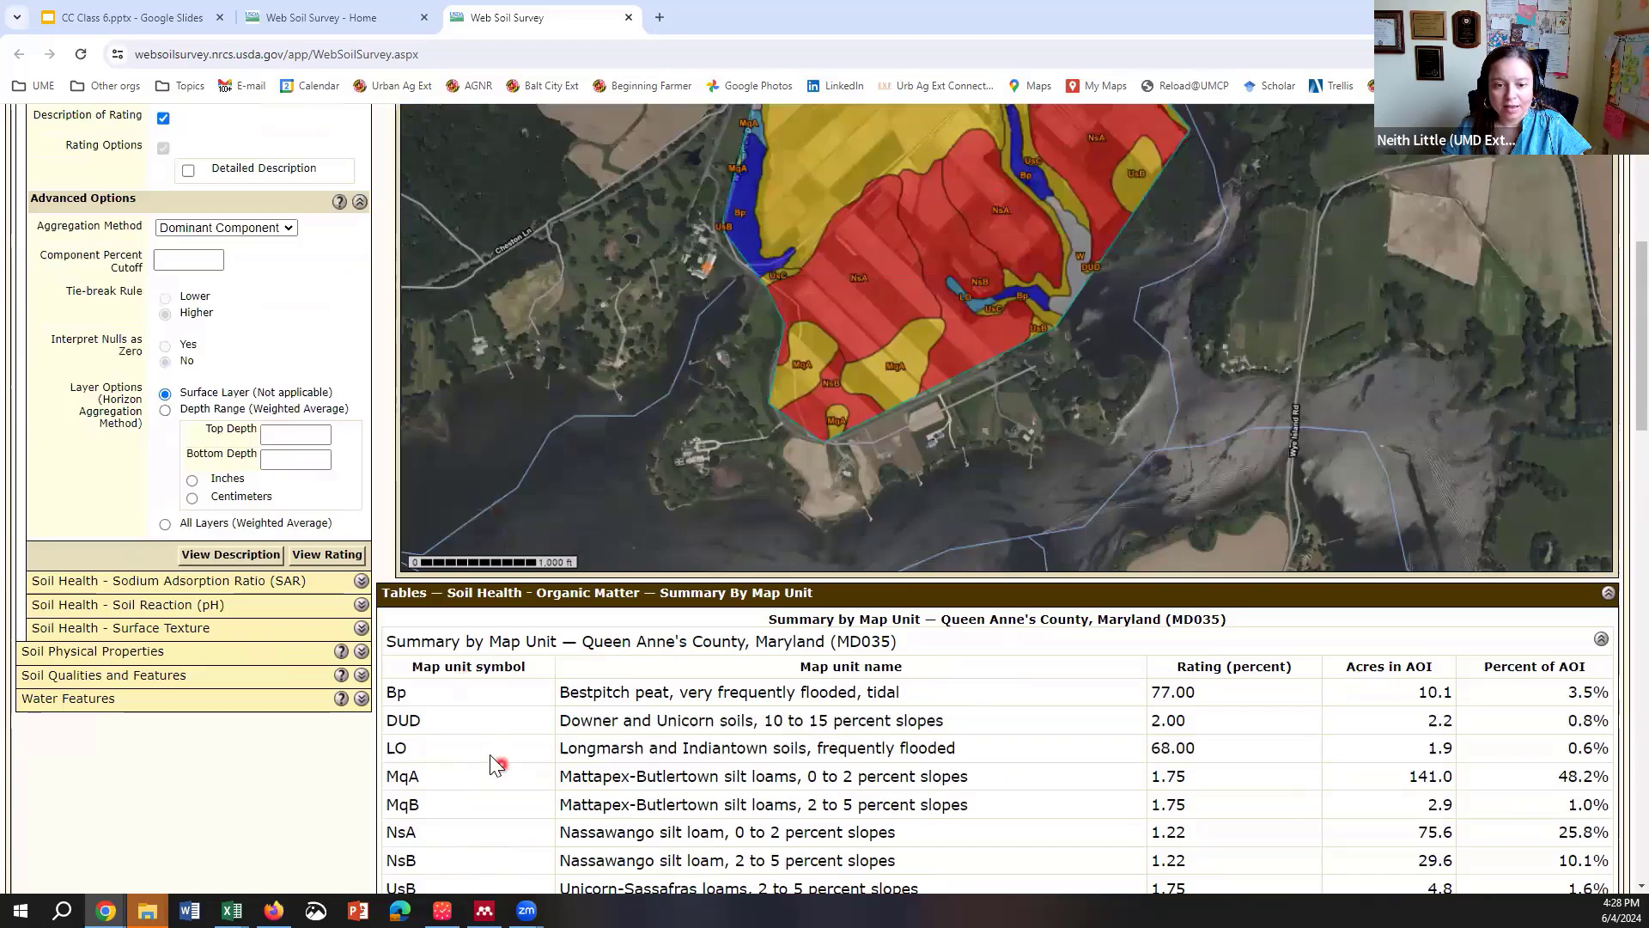
{"action": "scroll", "coordinate": [491, 752], "scroll_direction": "down", "scroll_amount": 1}
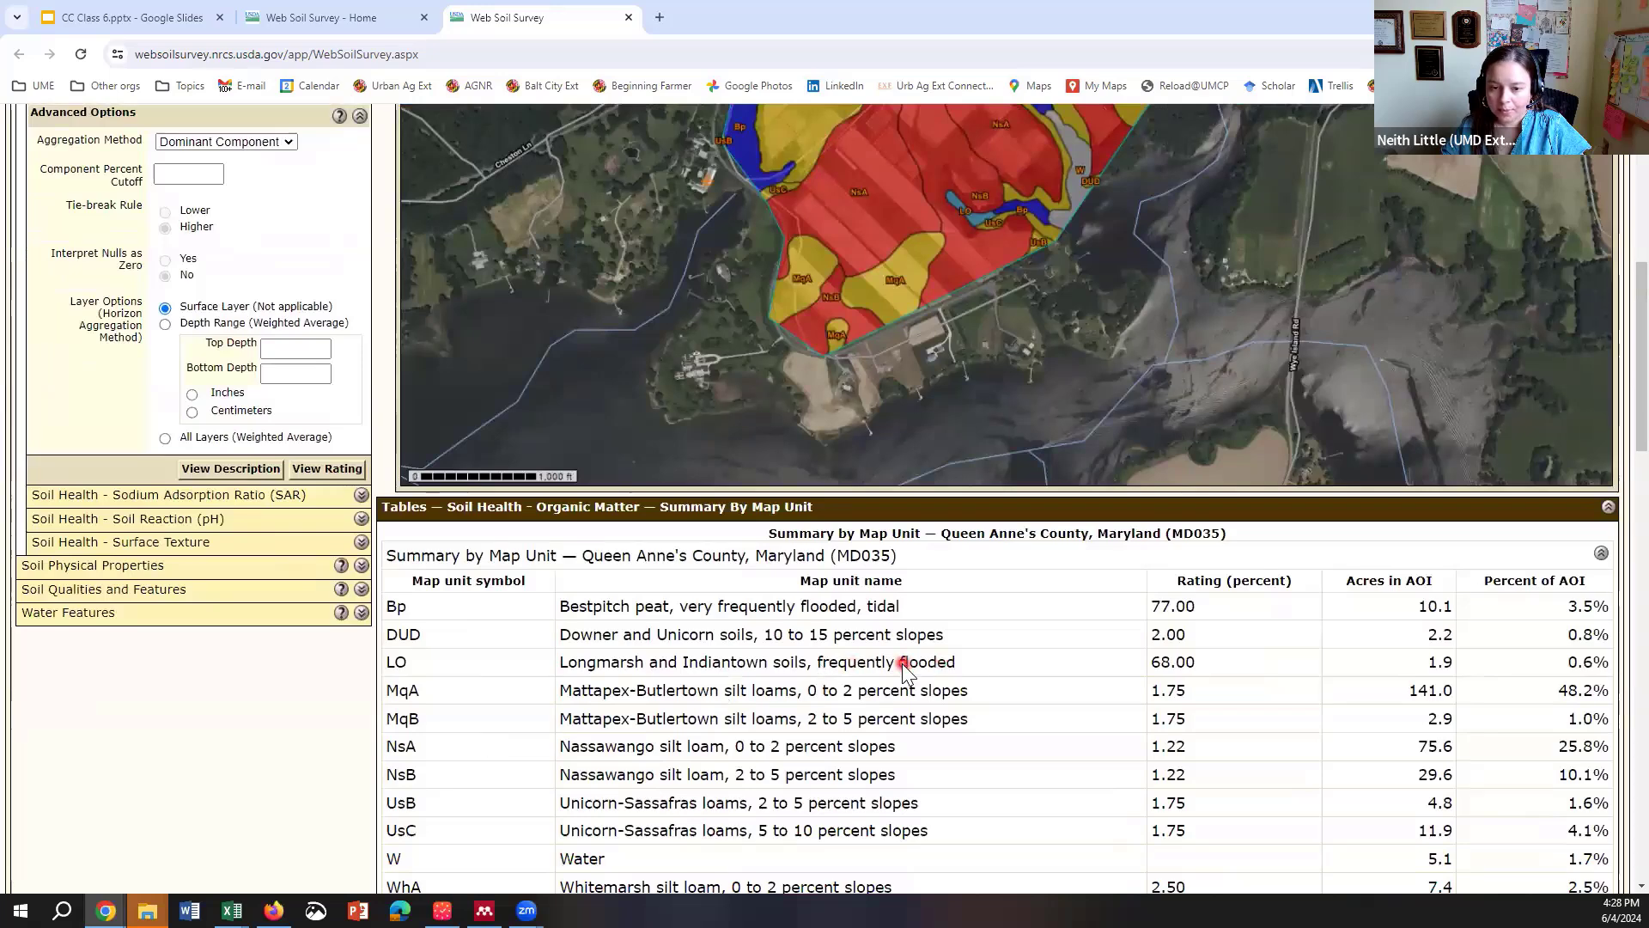
{"action": "scroll", "coordinate": [1089, 655], "scroll_direction": "up", "scroll_amount": 5}
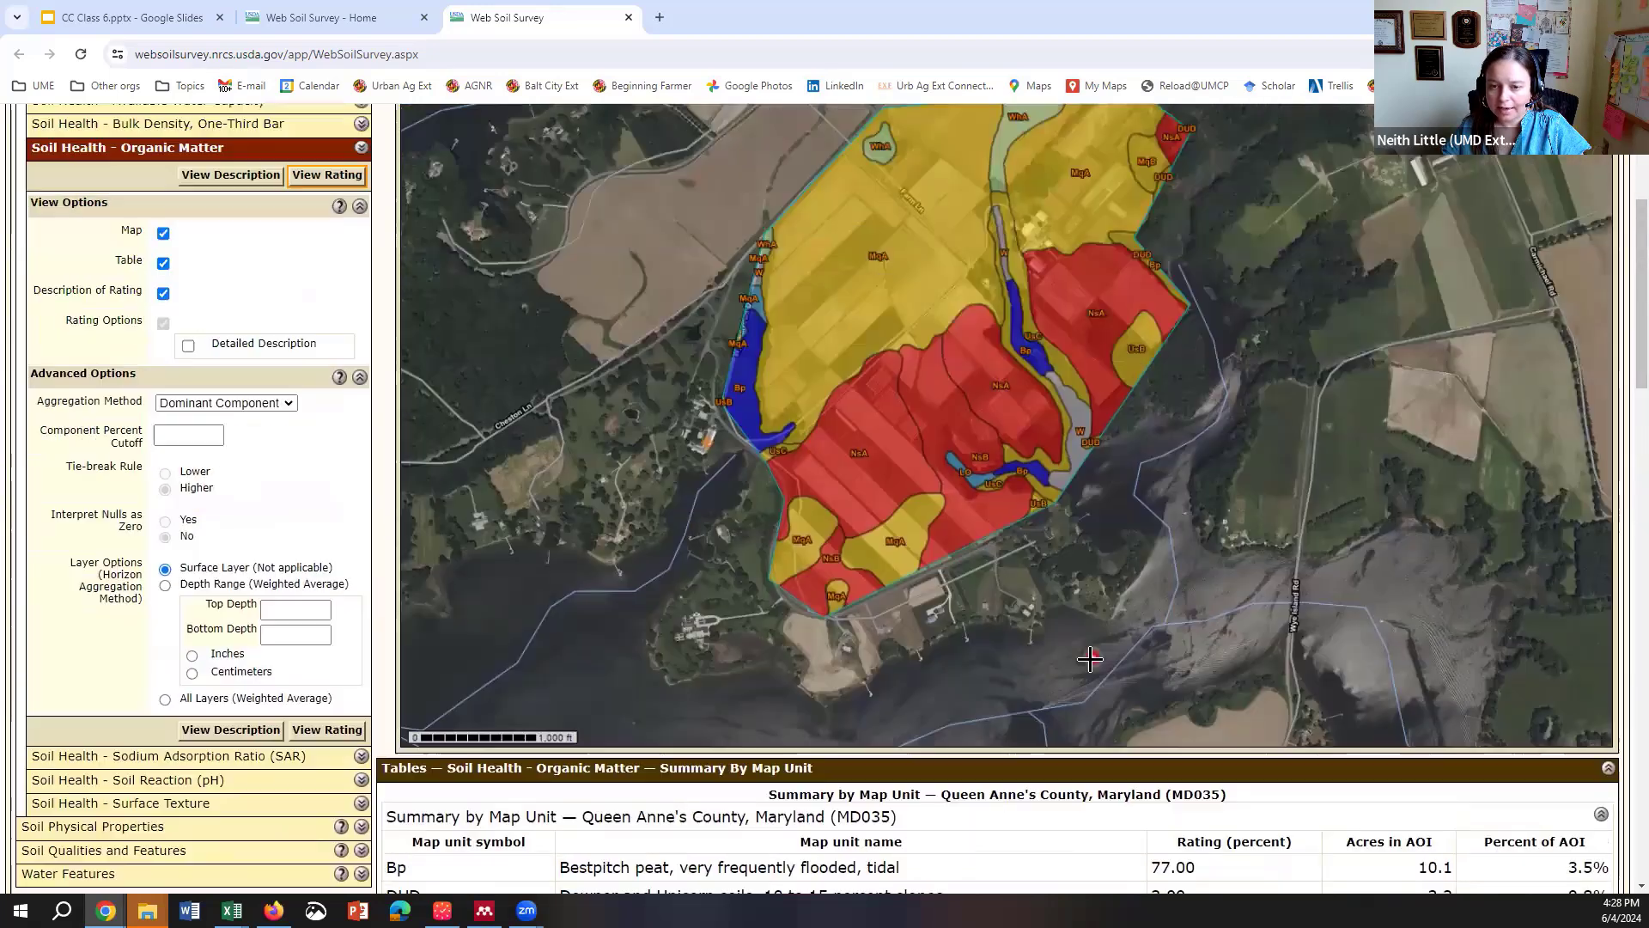
Step: Review the organic matter map legend, then close it
{"action": "left_click", "coordinate": [385, 148]}
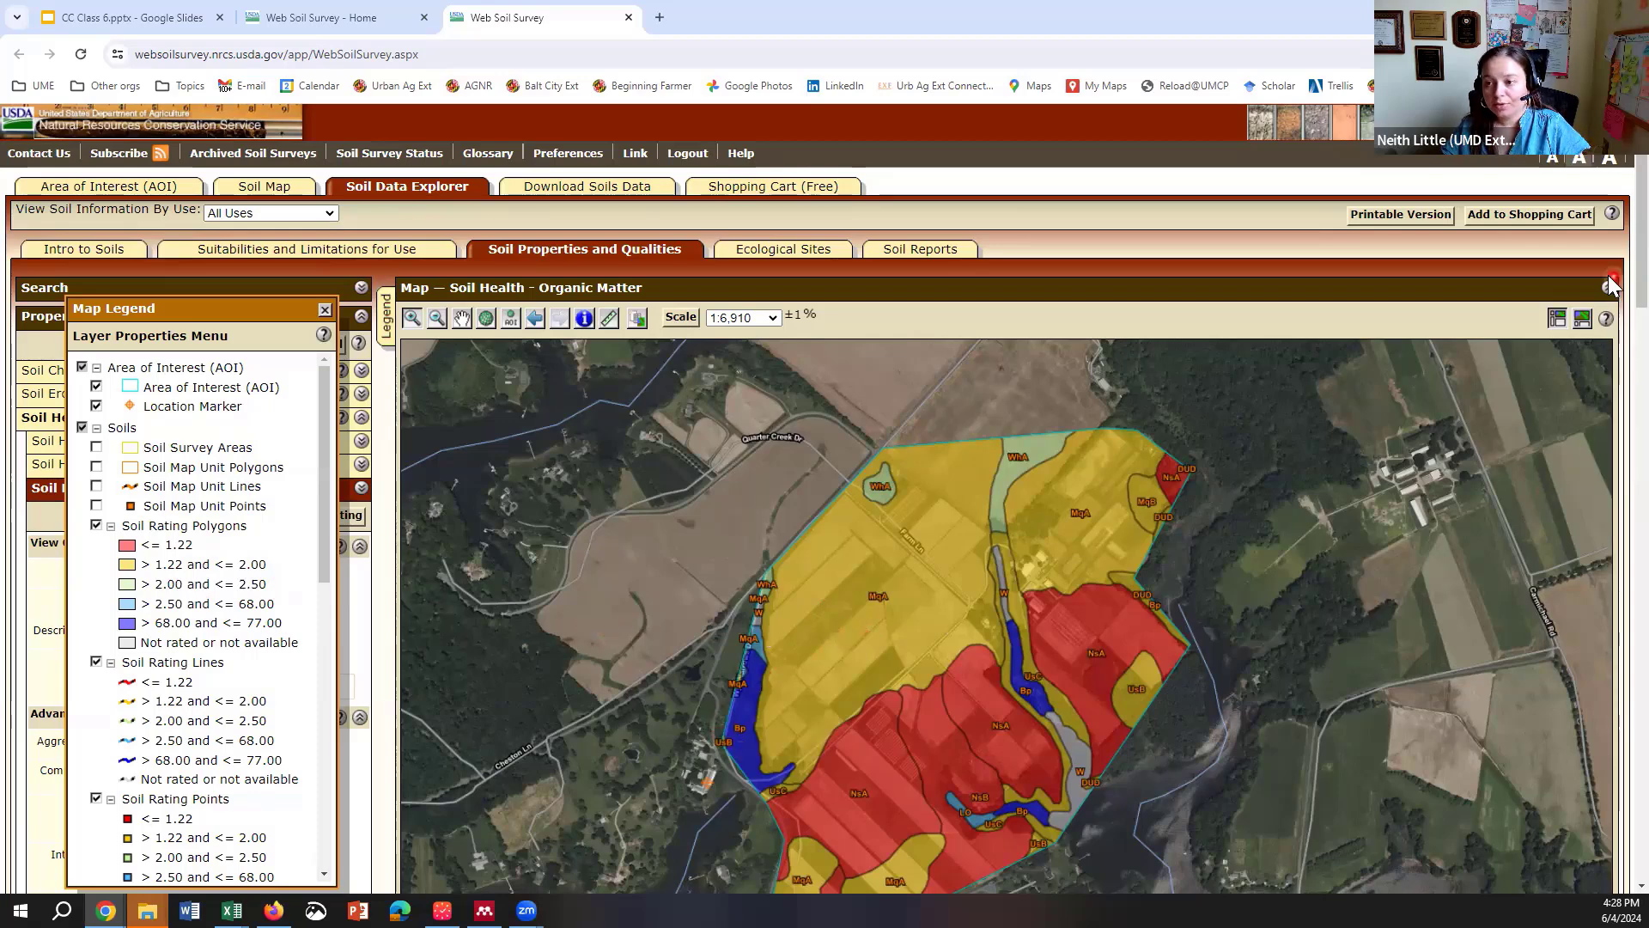
{"action": "scroll", "coordinate": [1611, 320], "scroll_direction": "down", "scroll_amount": 2}
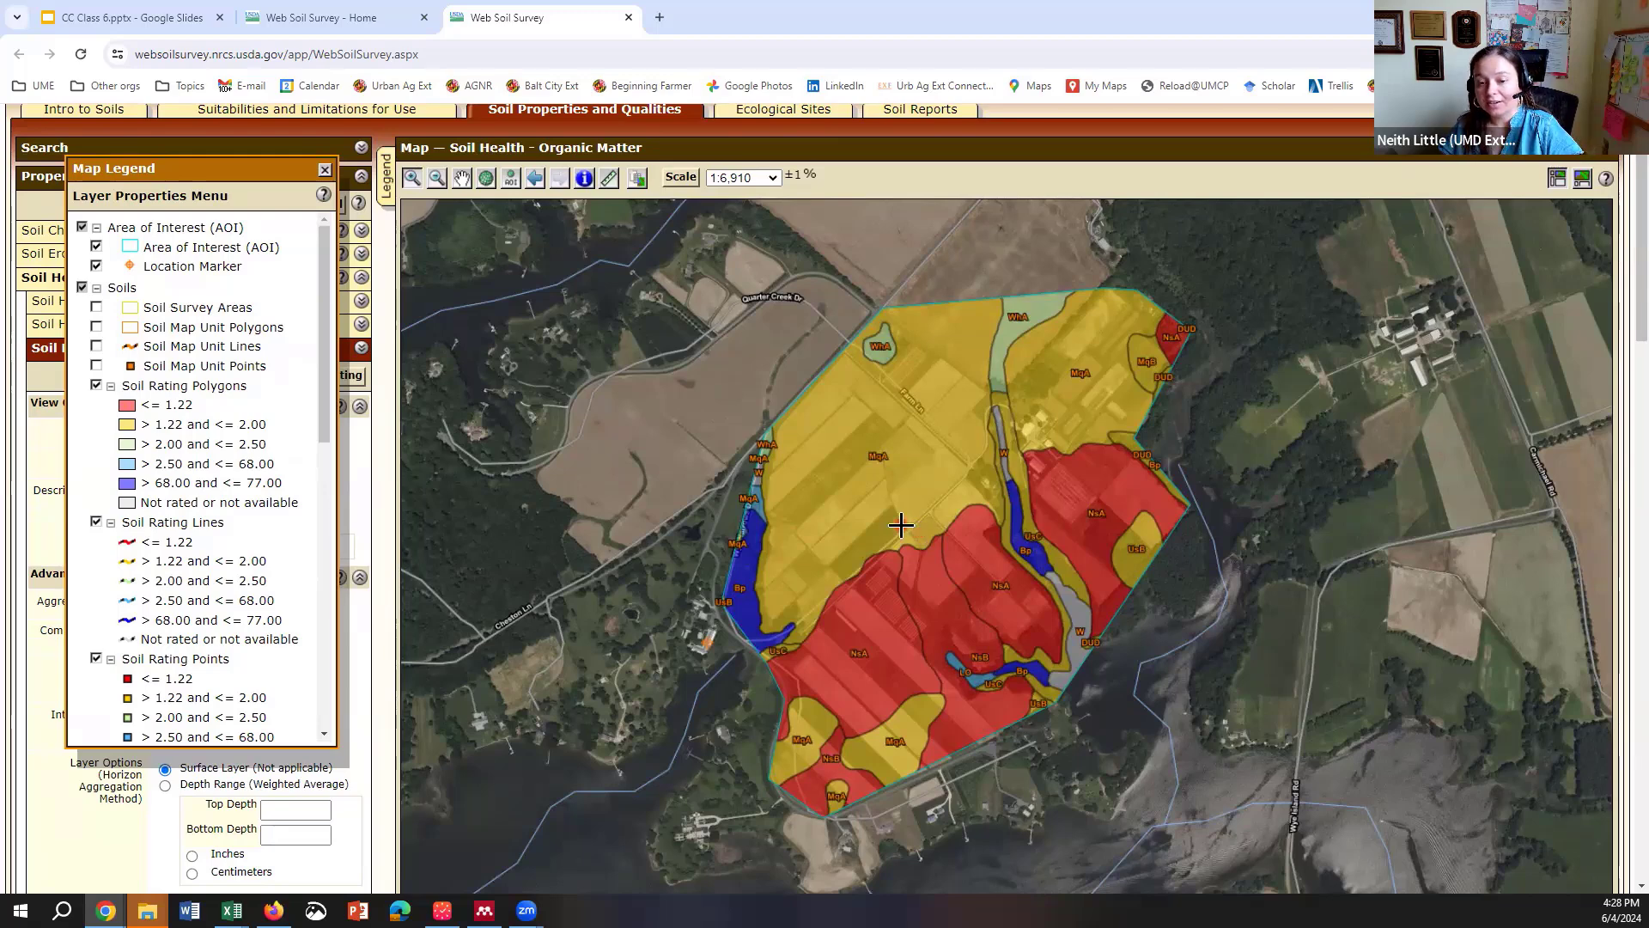
{"action": "left_click", "coordinate": [325, 170]}
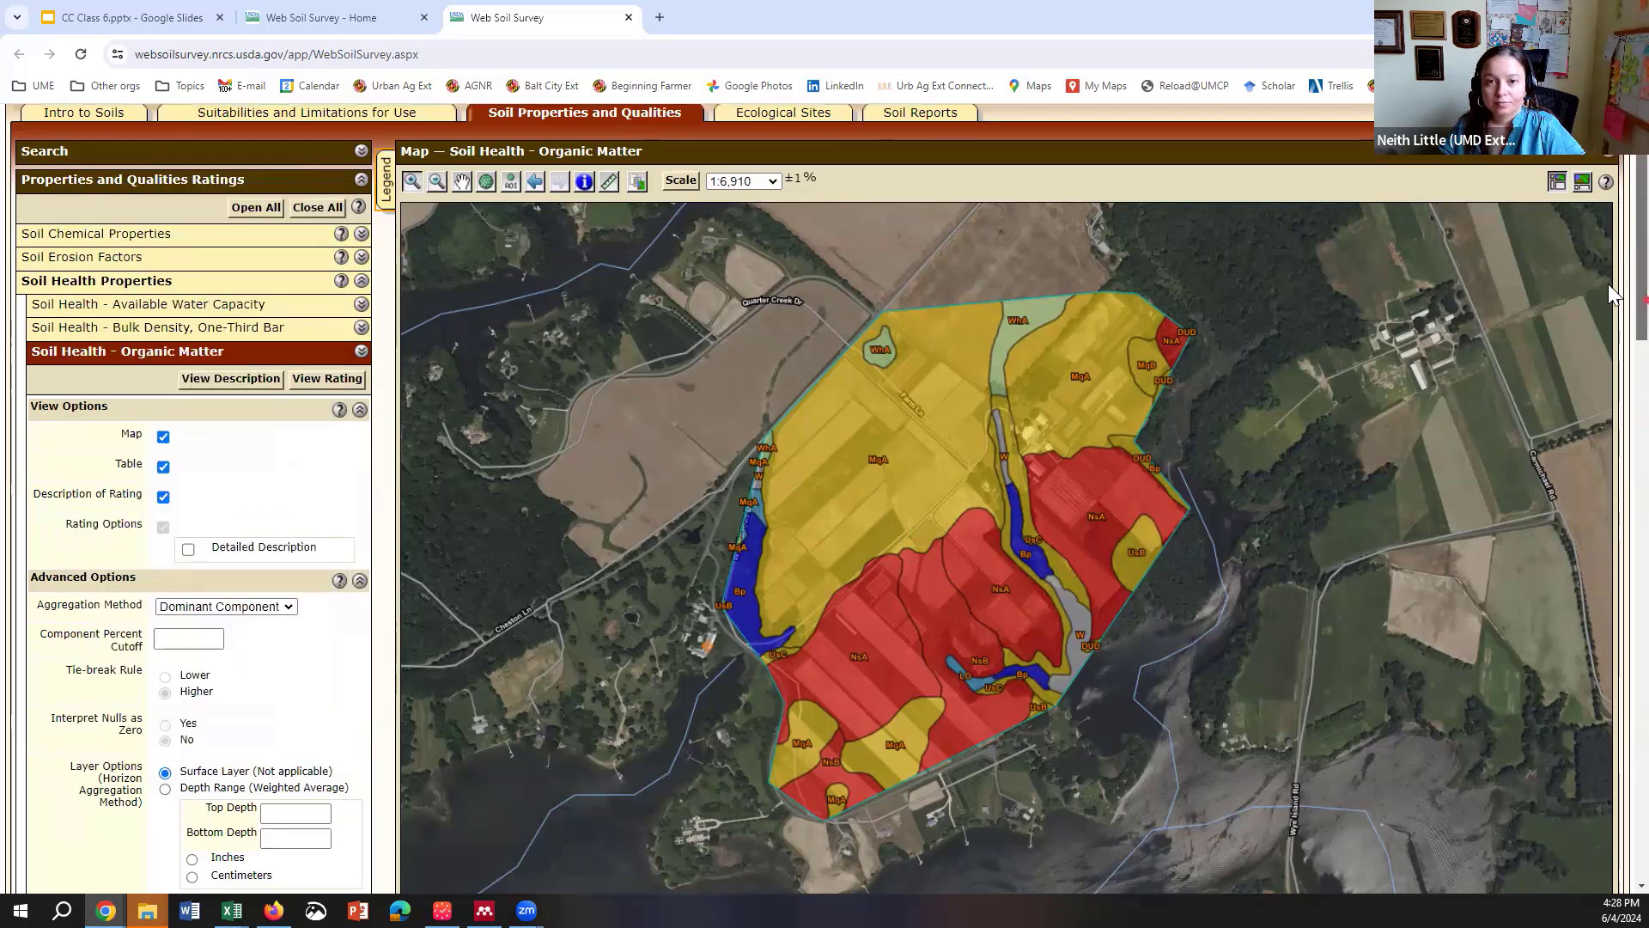
Step: Switch to the CC Class 6.pptx deck and start its full-screen slideshow
{"action": "scroll", "coordinate": [1615, 318], "scroll_direction": "up", "scroll_amount": 1}
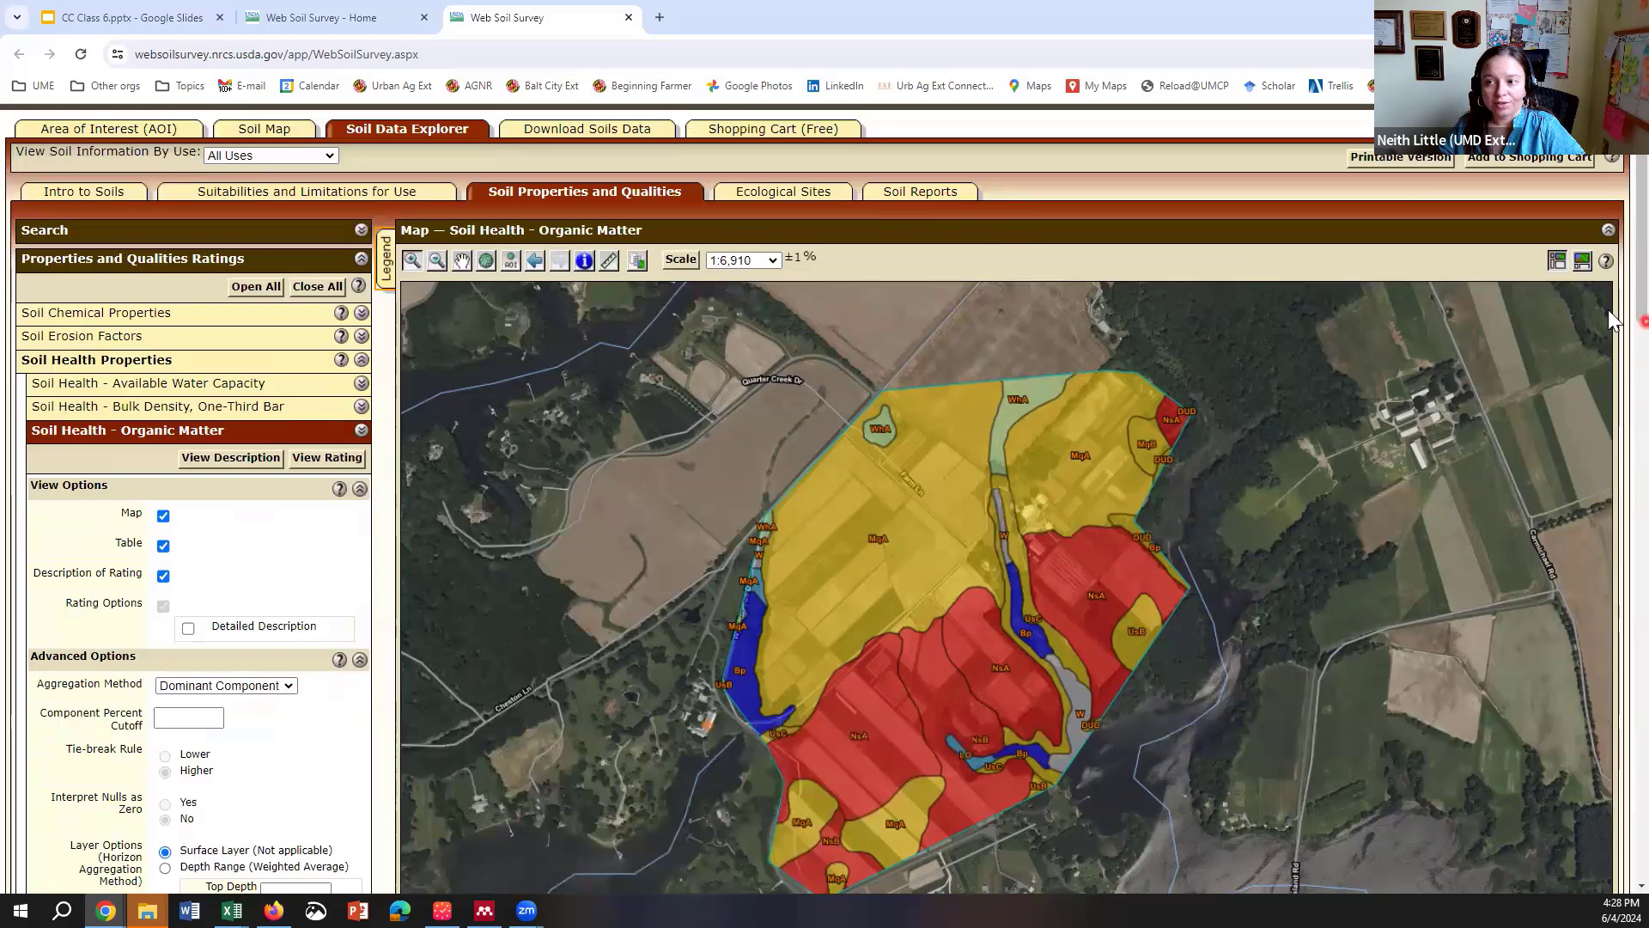
{"action": "scroll", "coordinate": [1614, 322], "scroll_direction": "up", "scroll_amount": 1}
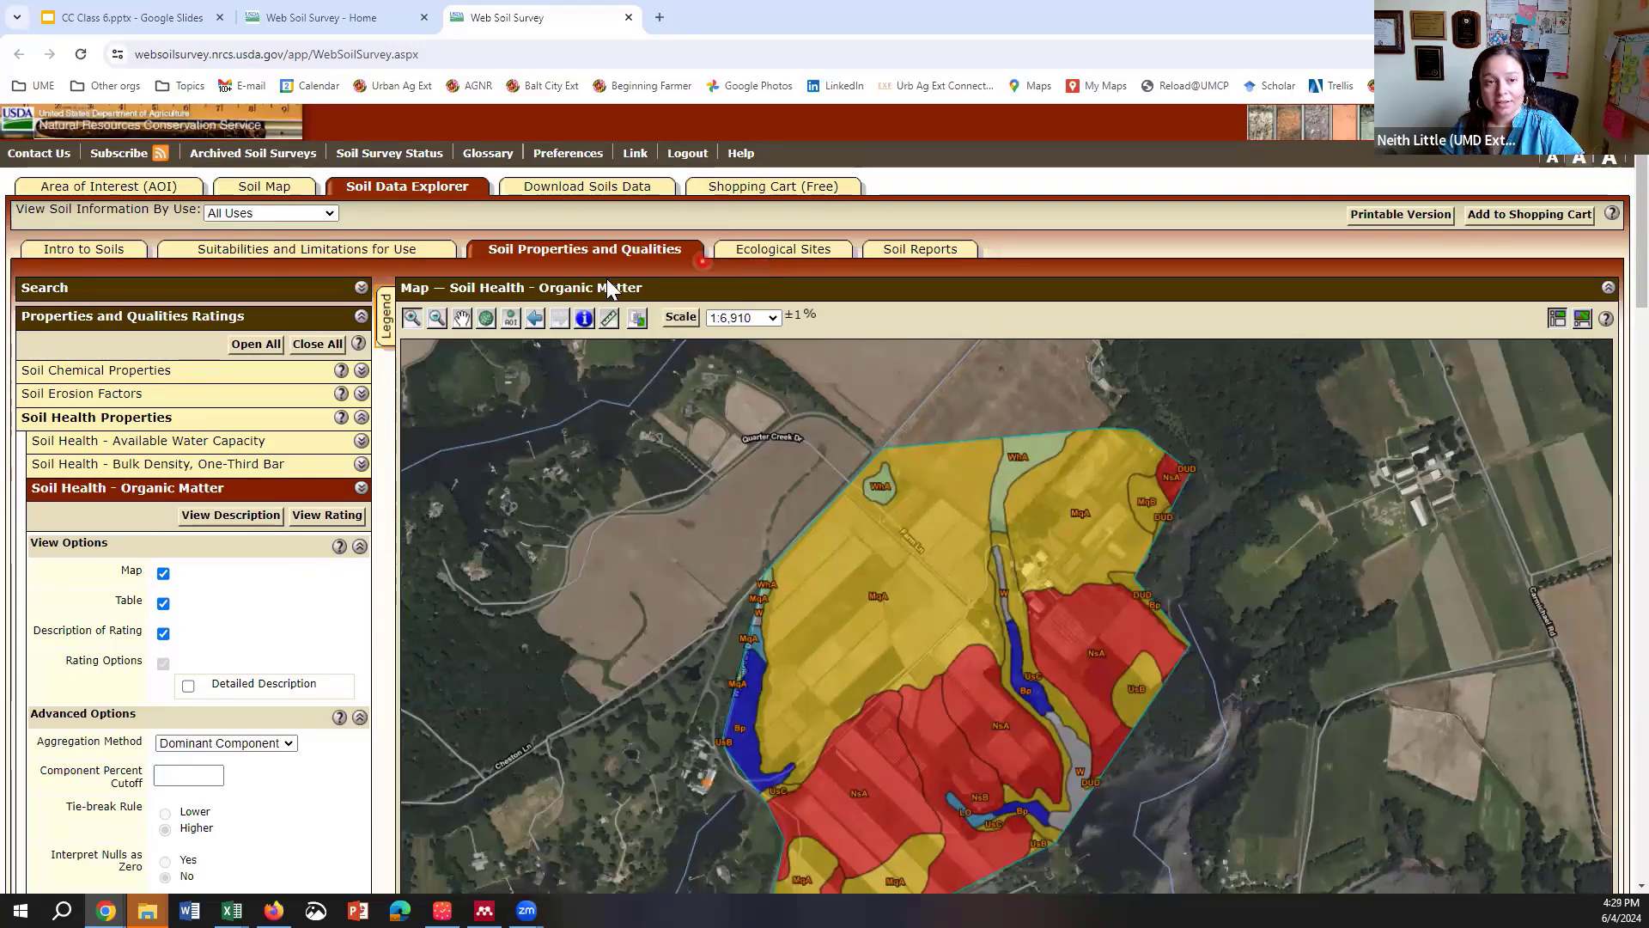
{"action": "left_click", "coordinate": [157, 12]}
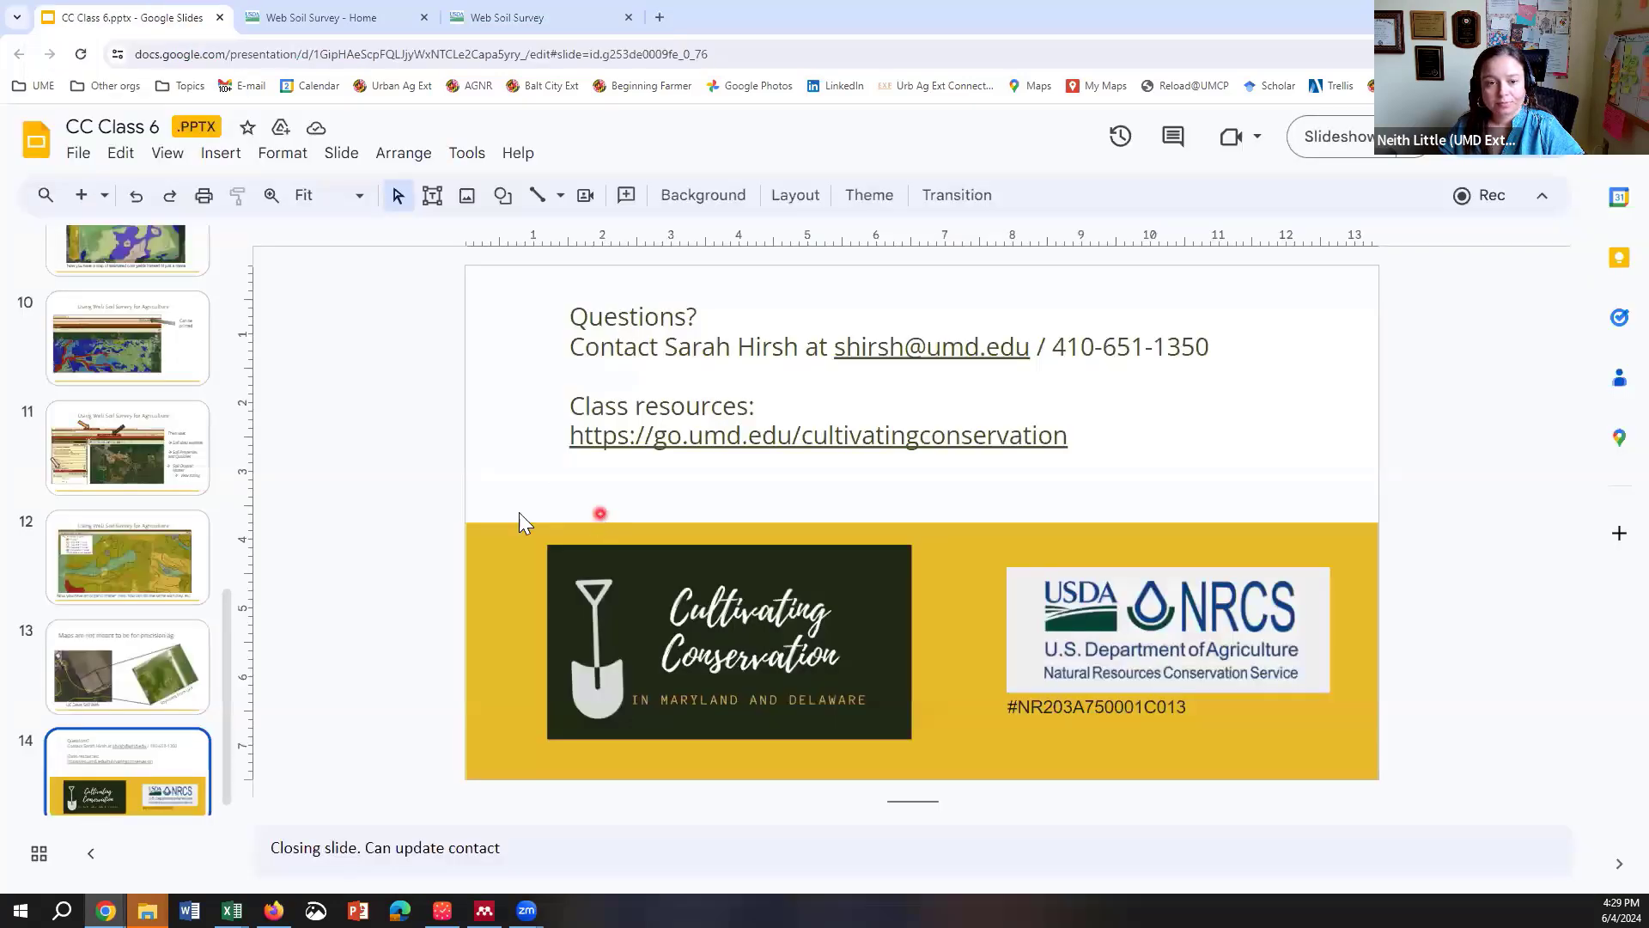
{"action": "left_click", "coordinate": [1336, 149]}
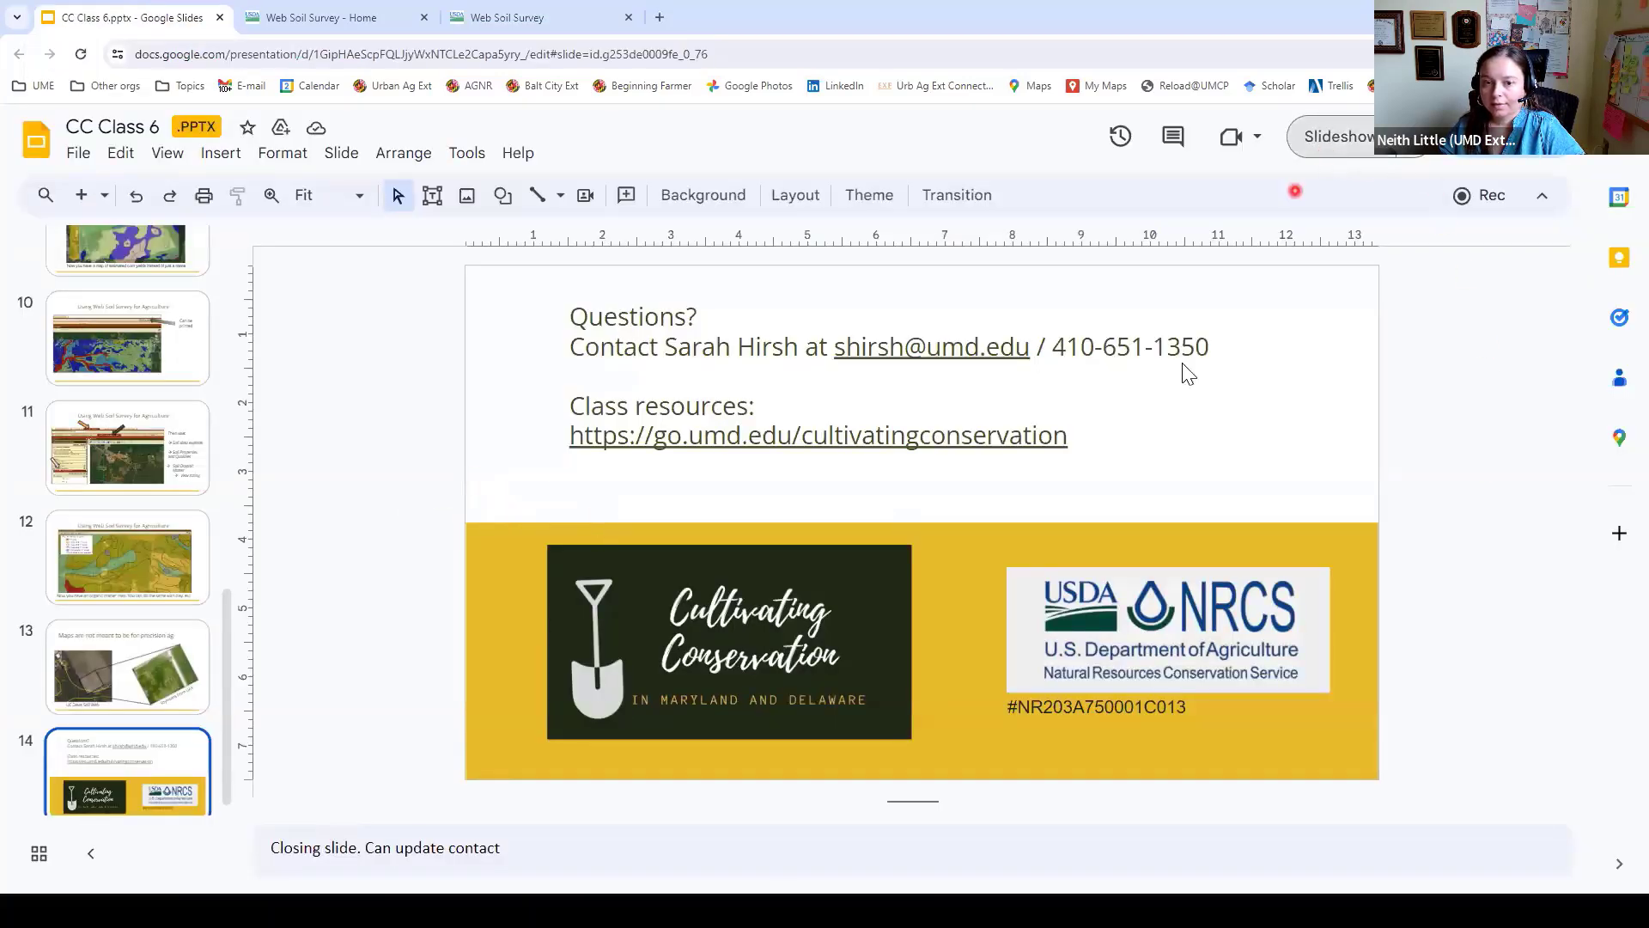